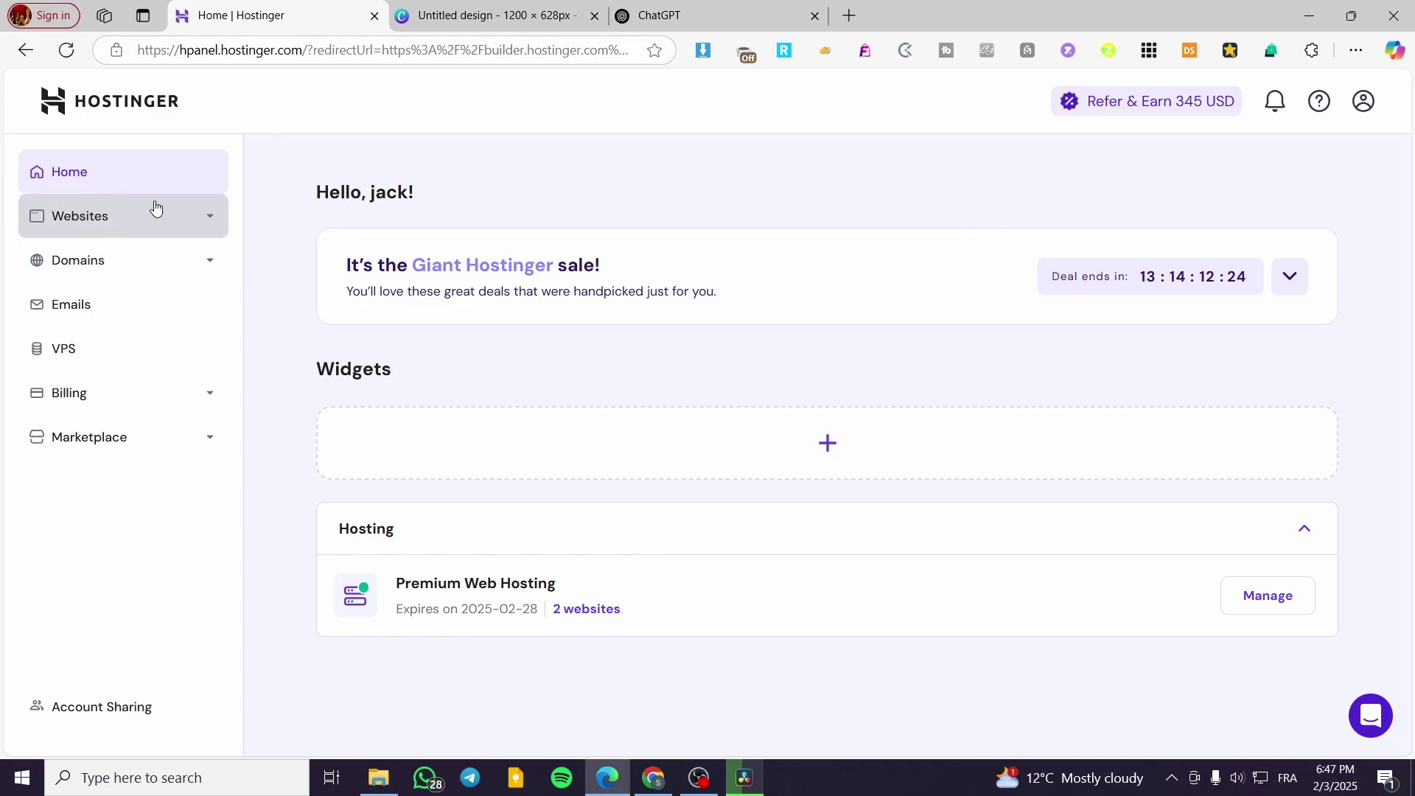
Open the hPanel Websites list to show the two Premium Web Hosting sites, including jacksclothing.xyz
{"action": "left_click", "coordinate": [77, 231]}
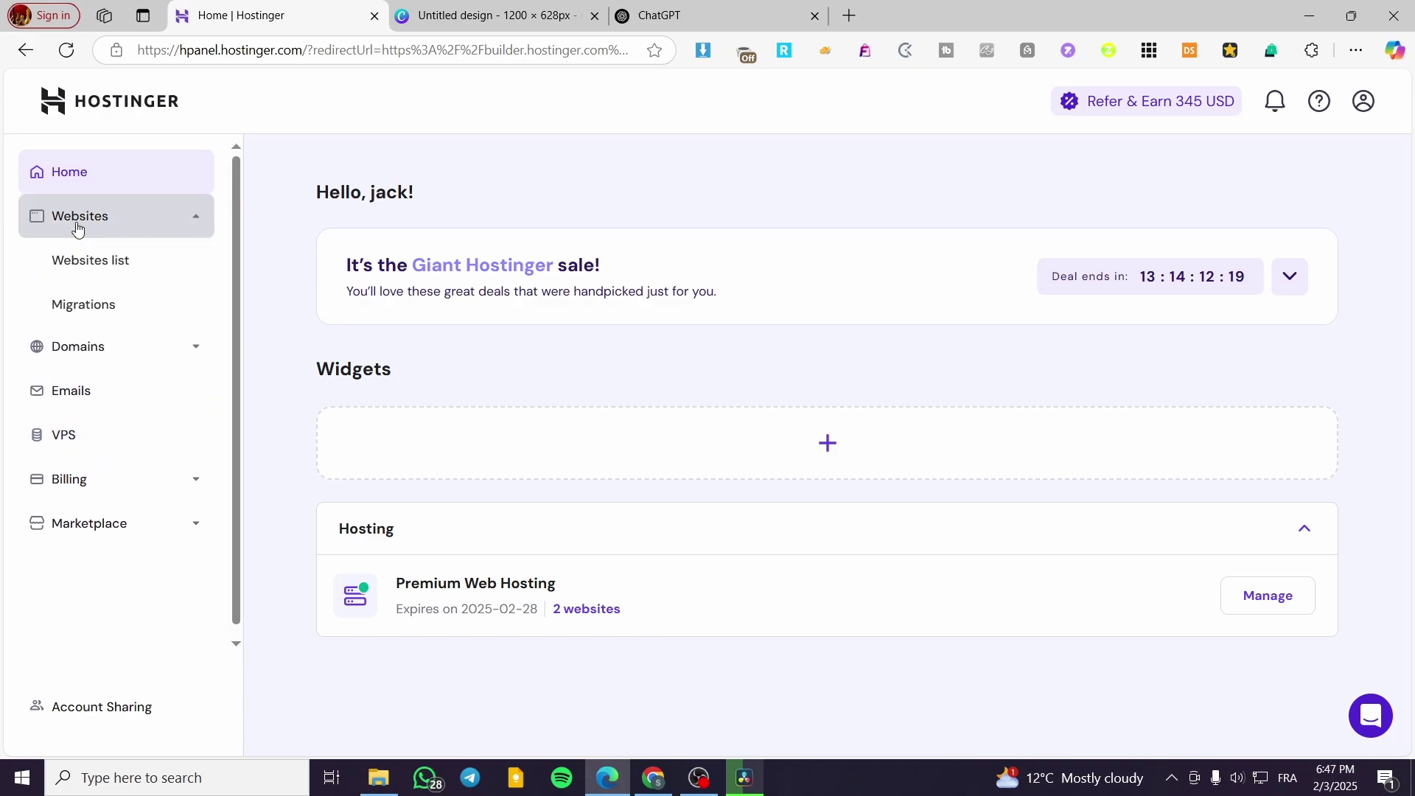
{"action": "left_click", "coordinate": [67, 277]}
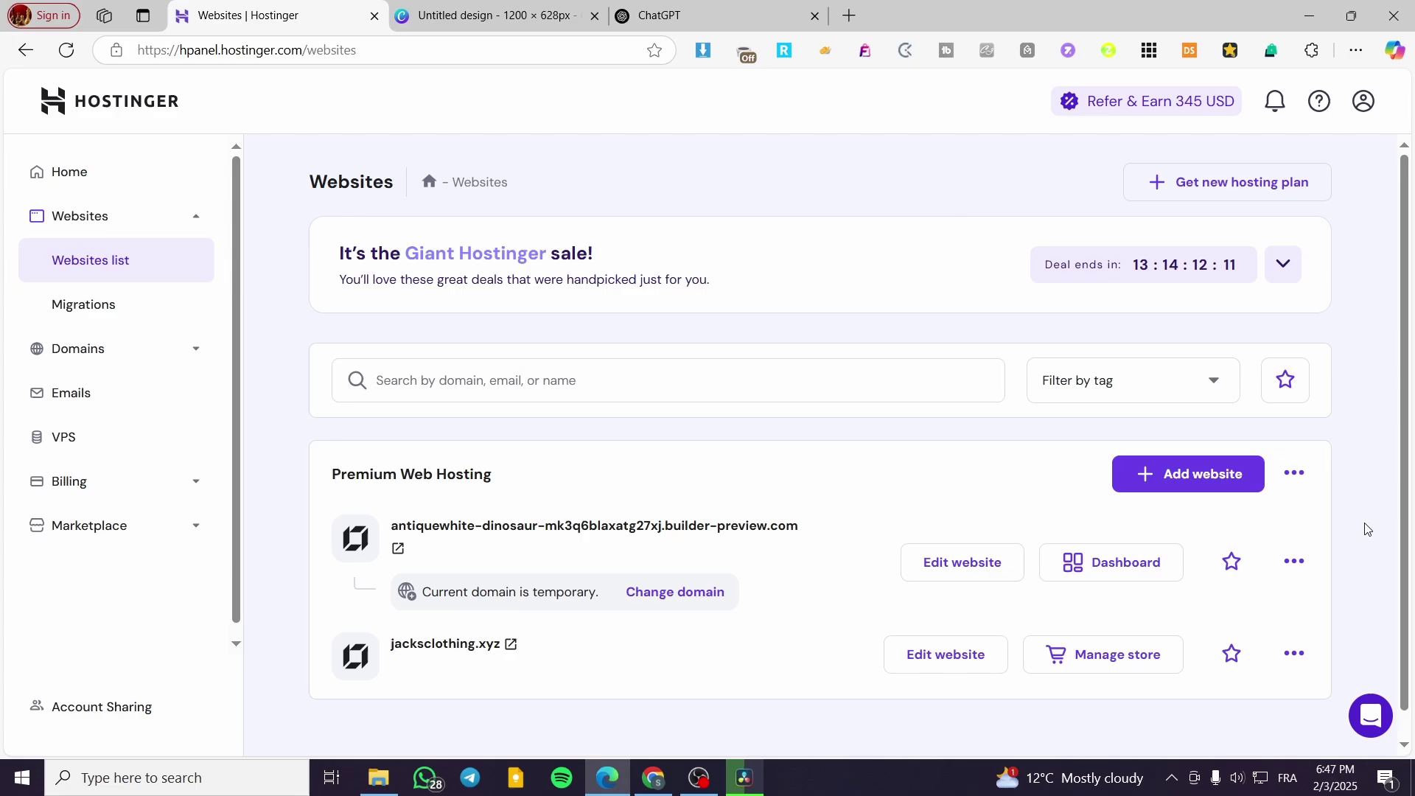
{"action": "scroll", "coordinate": [1367, 528], "scroll_direction": "down", "scroll_amount": 1}
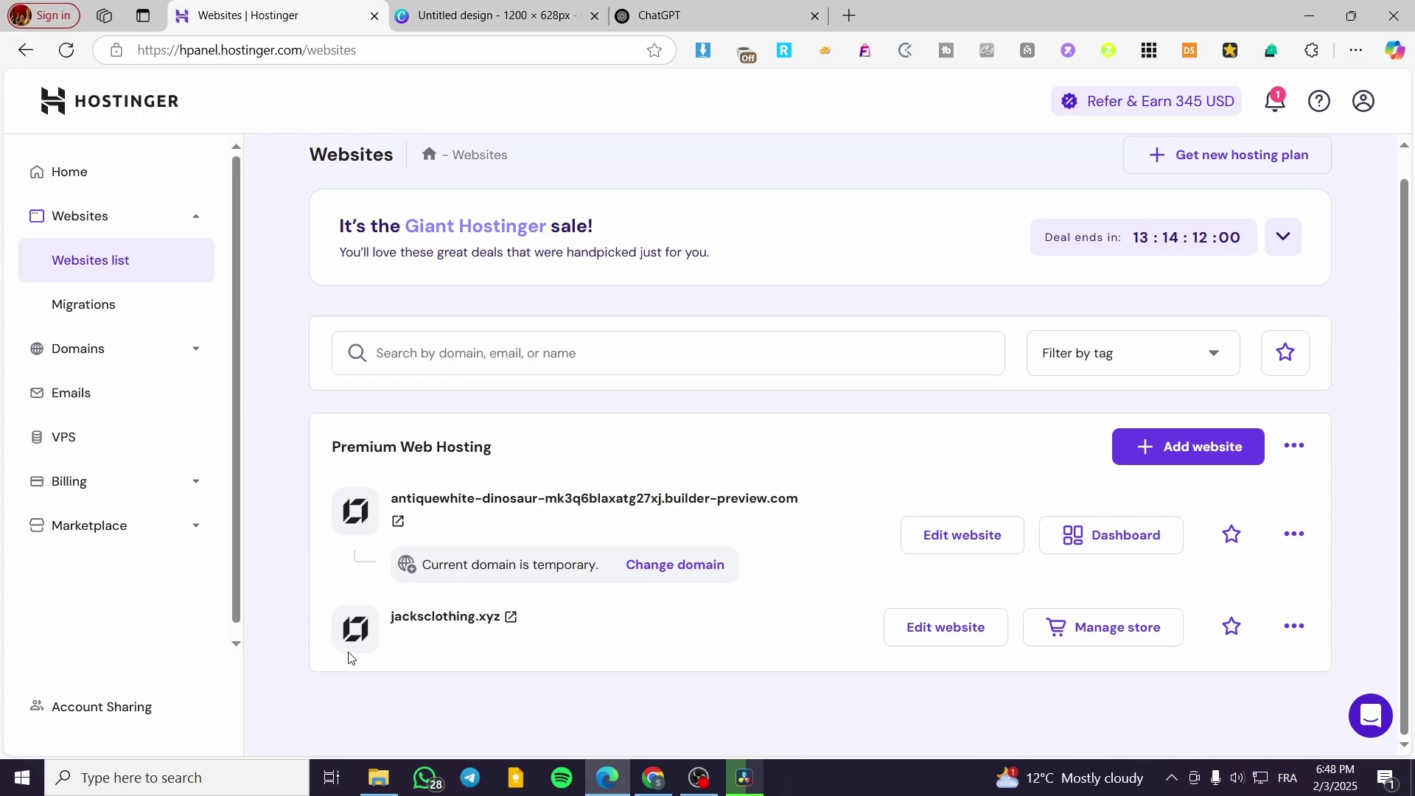
Open jacksclothing.xyz in the Website Builder and show its pages and navigation
{"action": "left_click", "coordinate": [991, 636]}
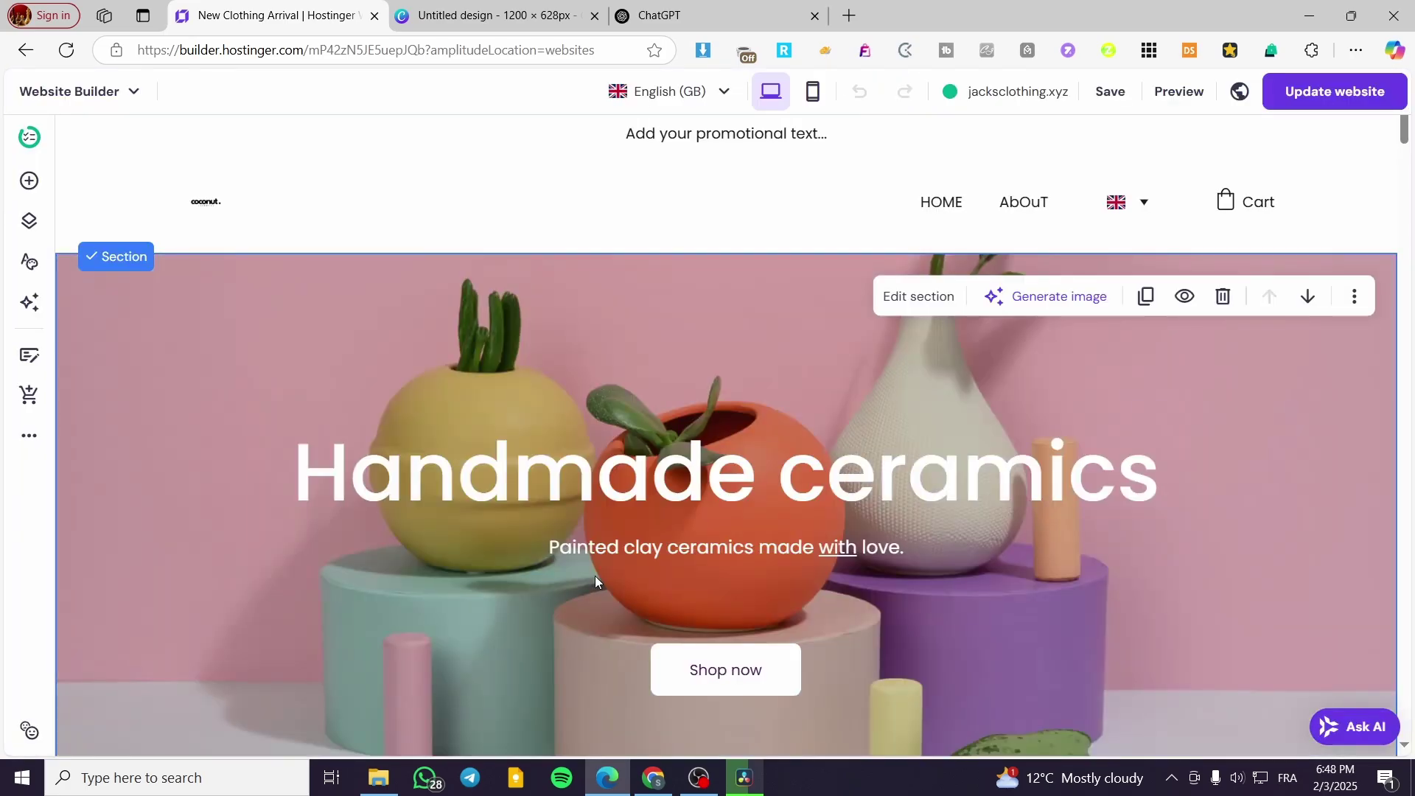
{"action": "left_click", "coordinate": [26, 225]}
{"action": "scroll", "coordinate": [265, 457], "scroll_direction": "down", "scroll_amount": 6}
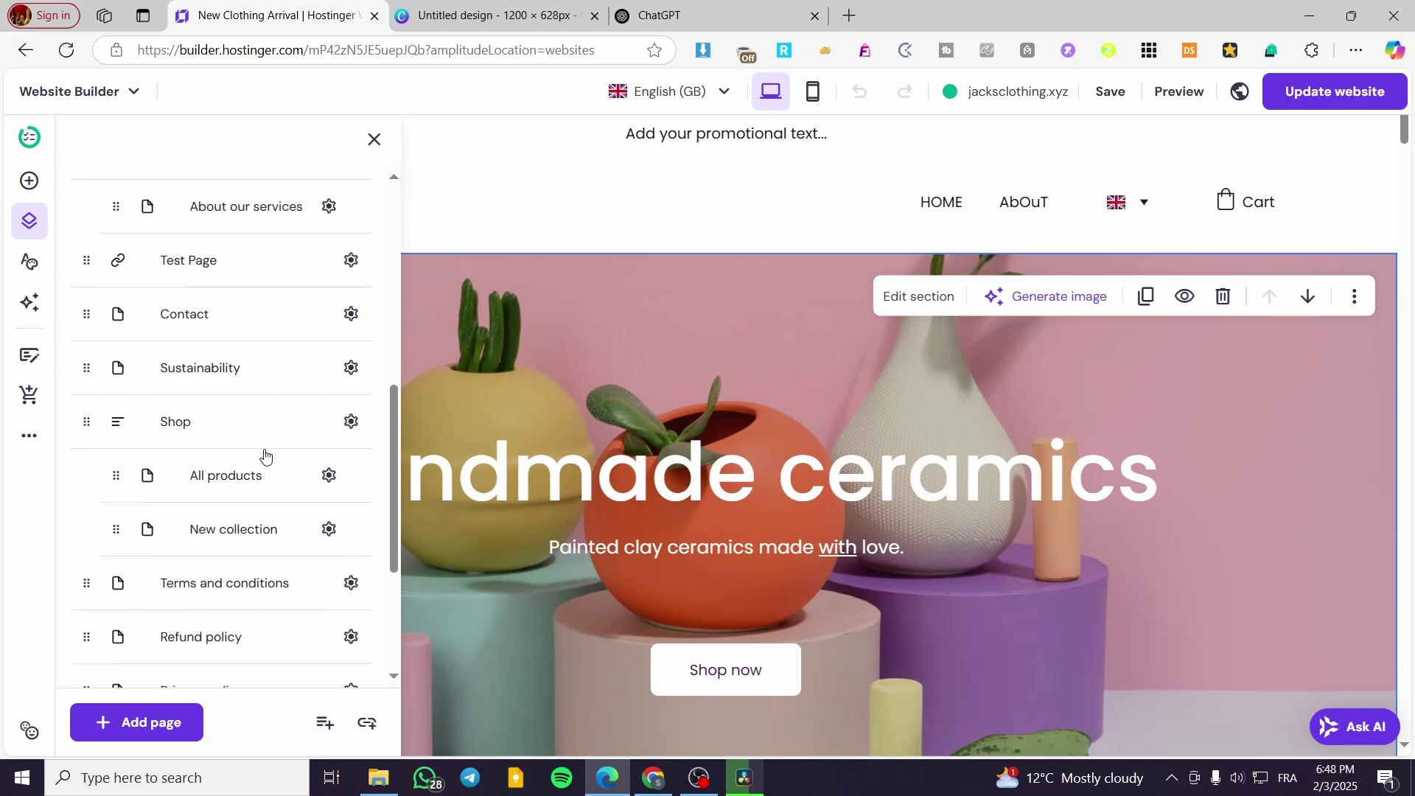
{"action": "scroll", "coordinate": [265, 457], "scroll_direction": "down", "scroll_amount": 3}
Preview the Blog page template, then dismiss the new page choices without adding it
{"action": "left_click", "coordinate": [156, 723]}
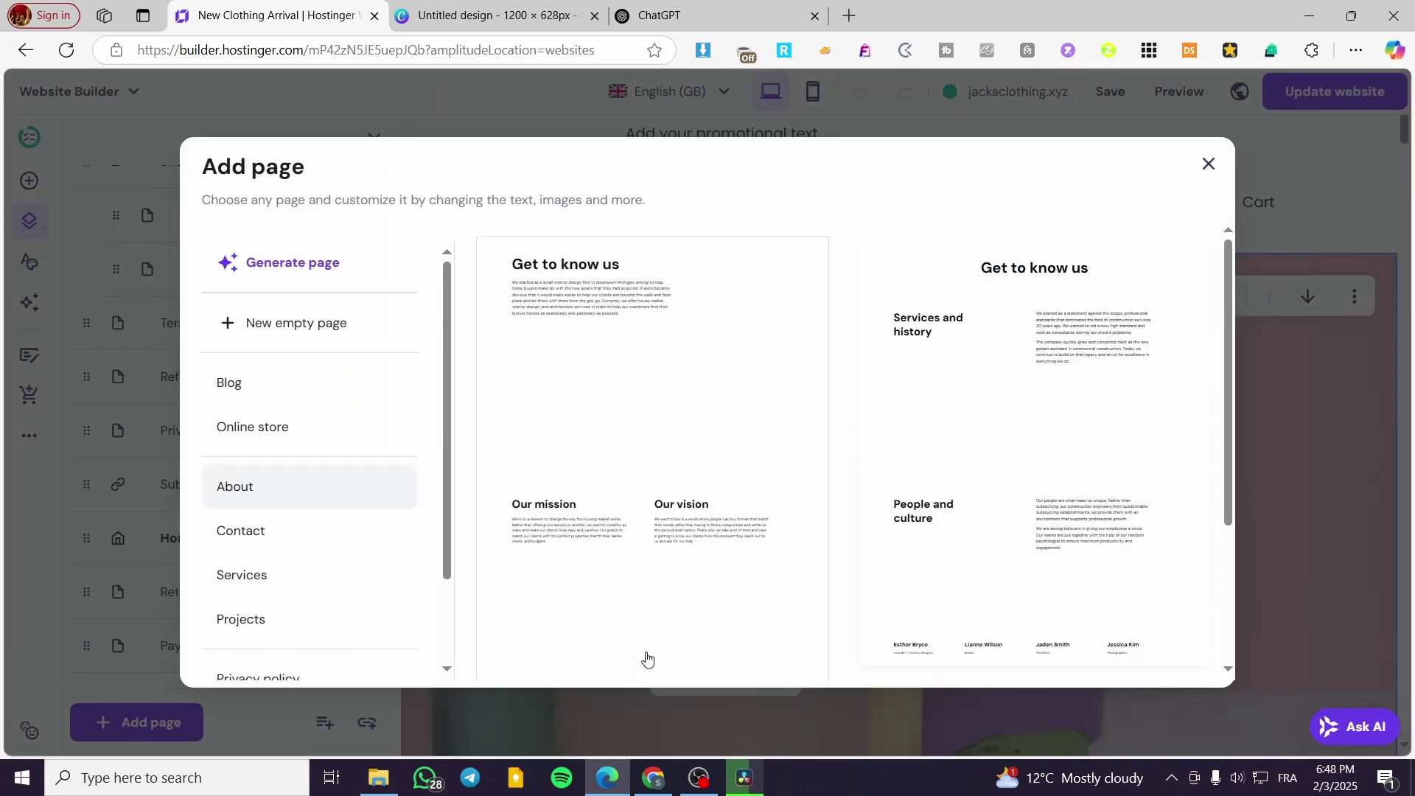
{"action": "left_click", "coordinate": [369, 384]}
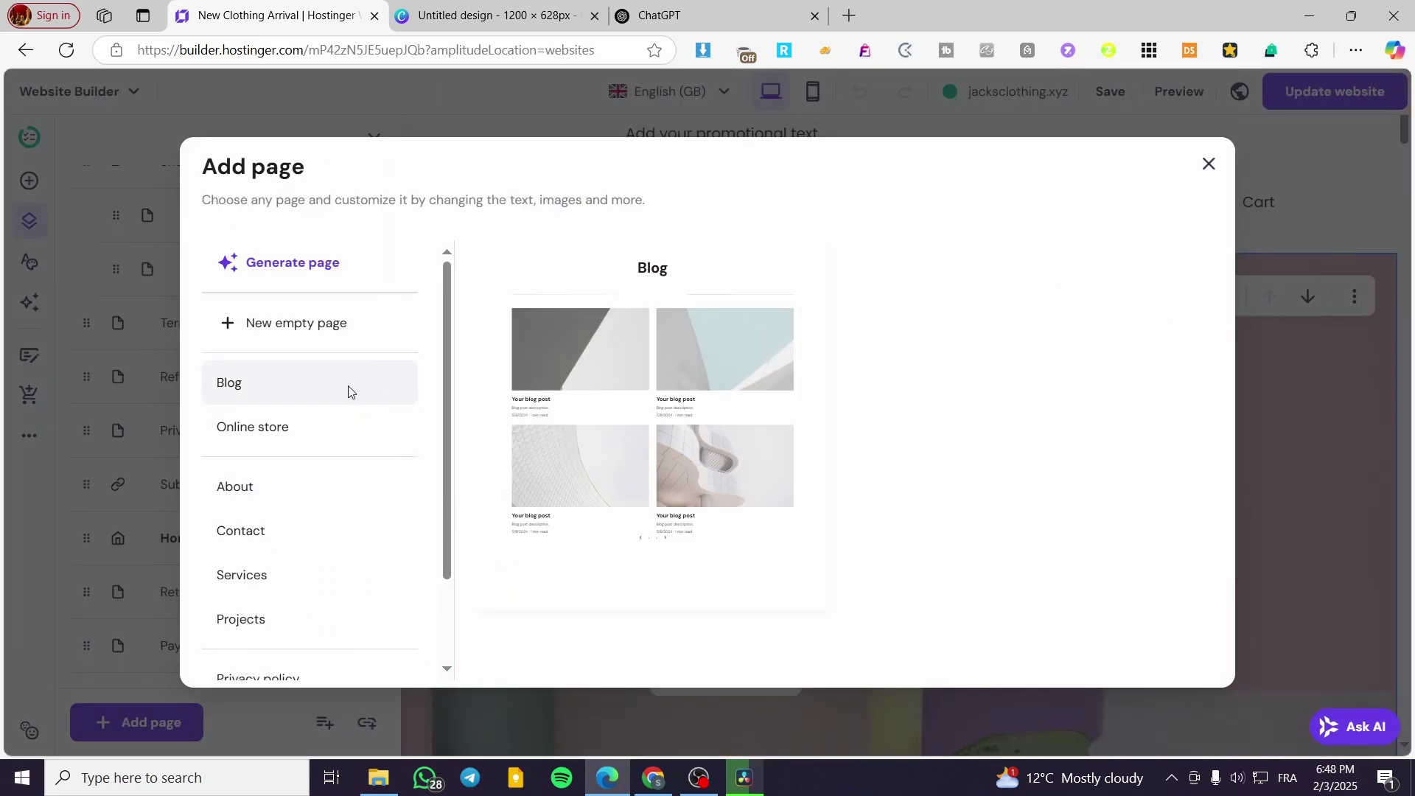
{"action": "left_click", "coordinate": [1208, 163]}
{"action": "scroll", "coordinate": [194, 616], "scroll_direction": "up", "scroll_amount": 10}
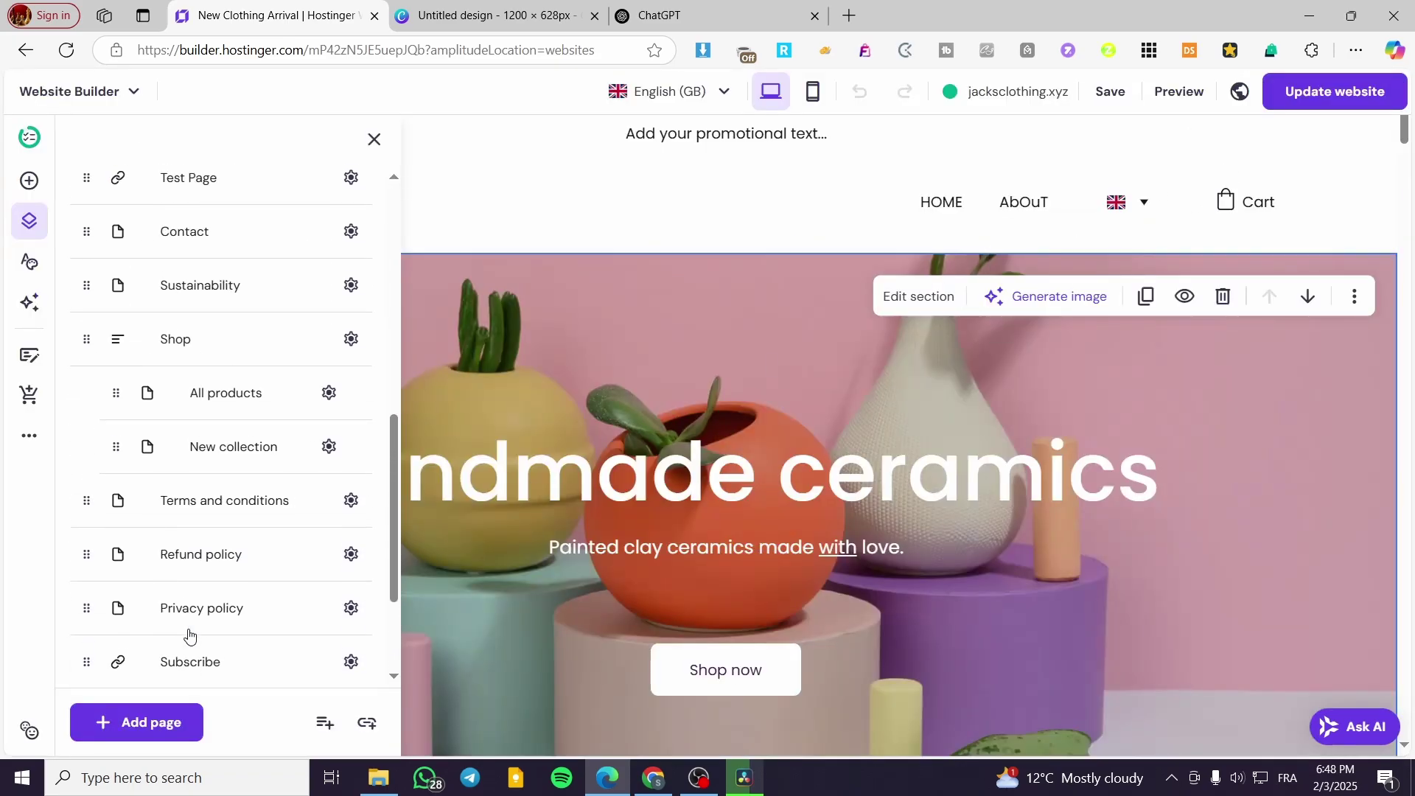
Add a new page from the Blog template
{"action": "left_click", "coordinate": [151, 722]}
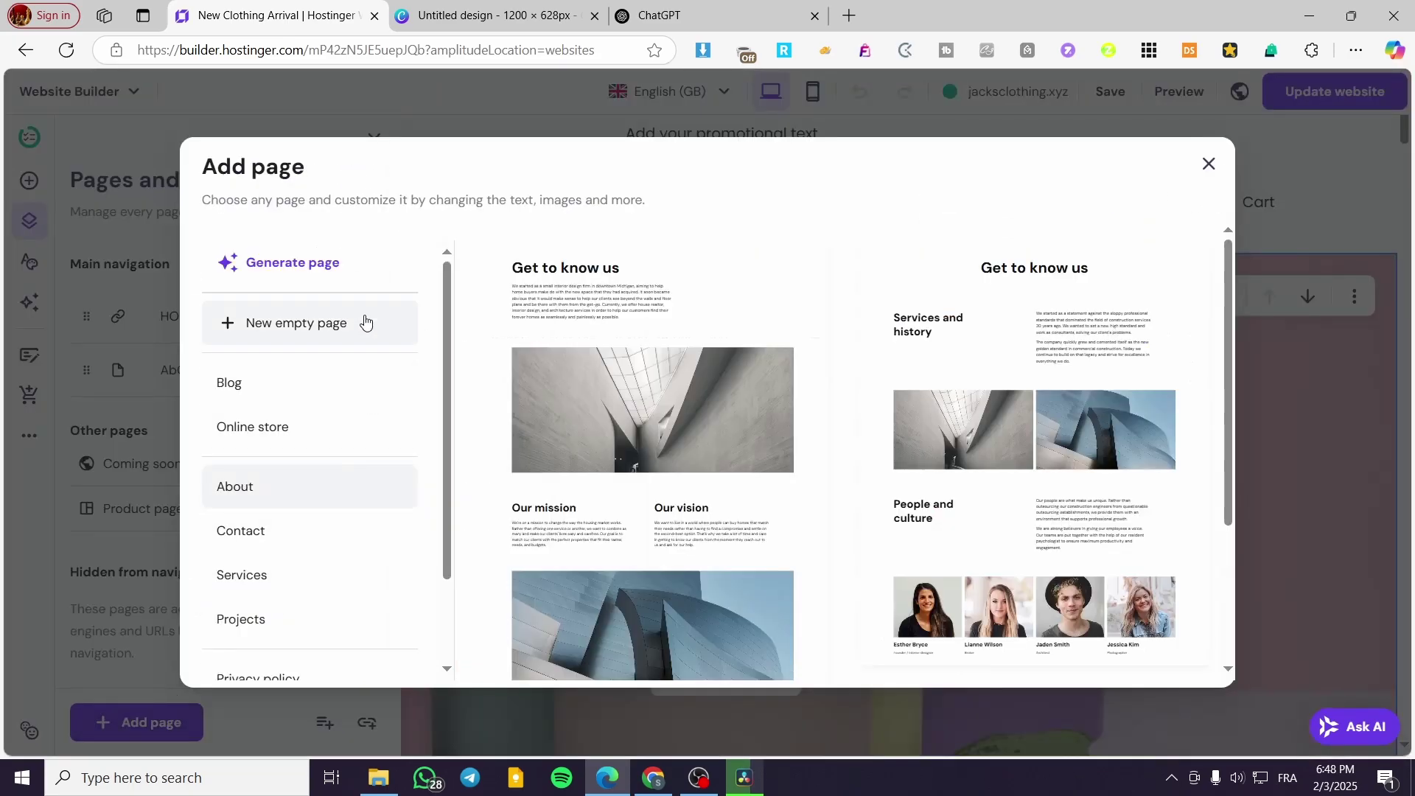
{"action": "left_click", "coordinate": [272, 401]}
{"action": "left_click", "coordinate": [609, 461]}
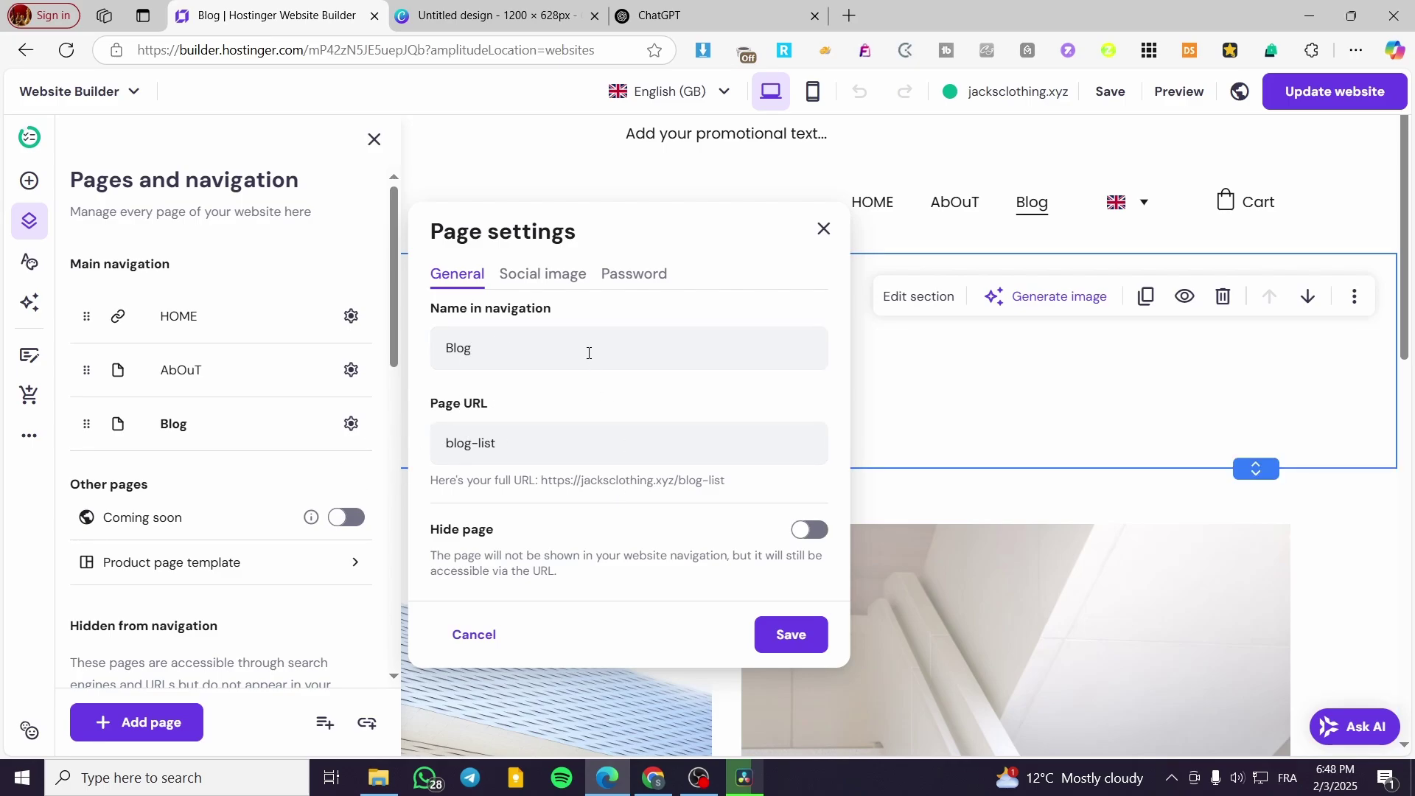
Review the Blog page's sharing and password settings, trim its Page URL, and save
{"action": "left_click", "coordinate": [552, 286]}
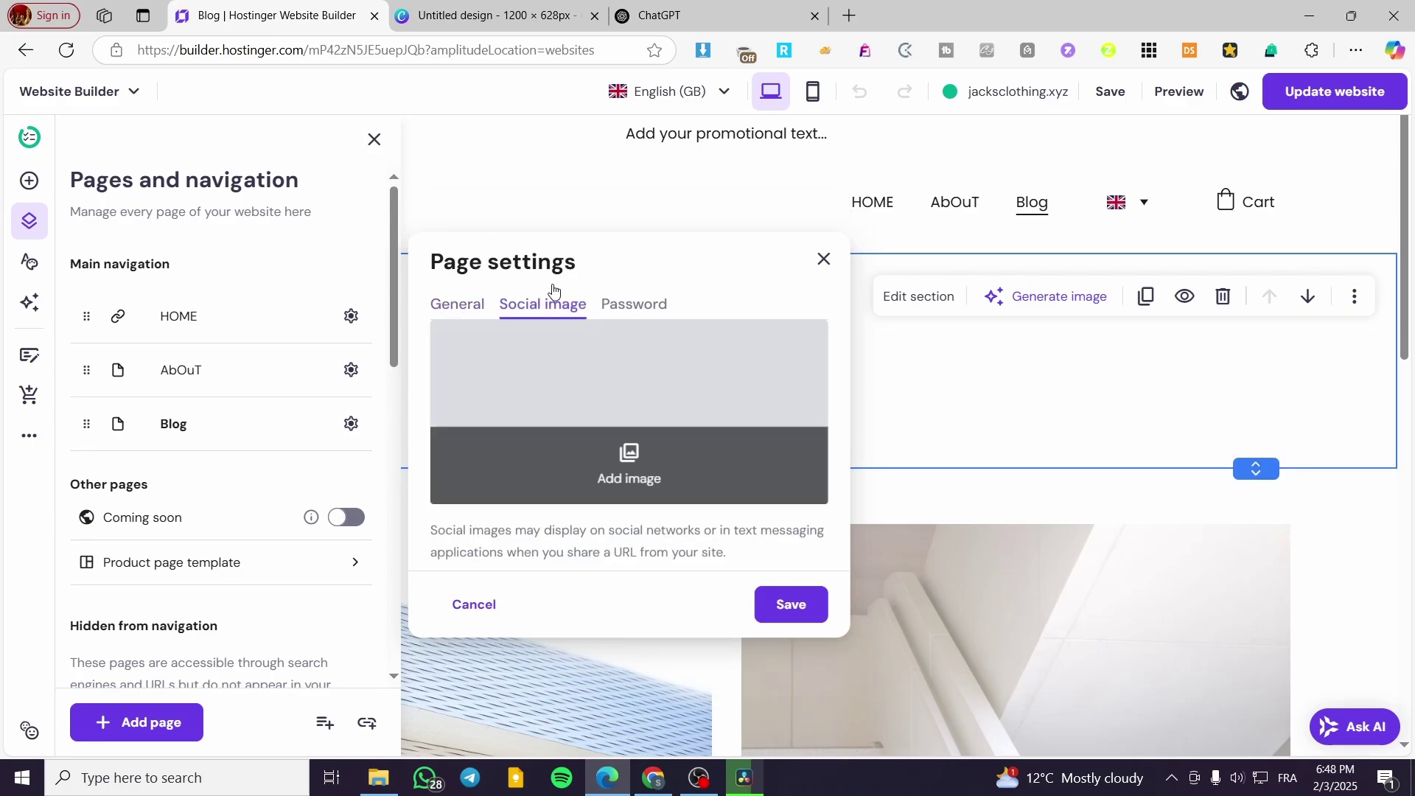
{"action": "left_click", "coordinate": [625, 310]}
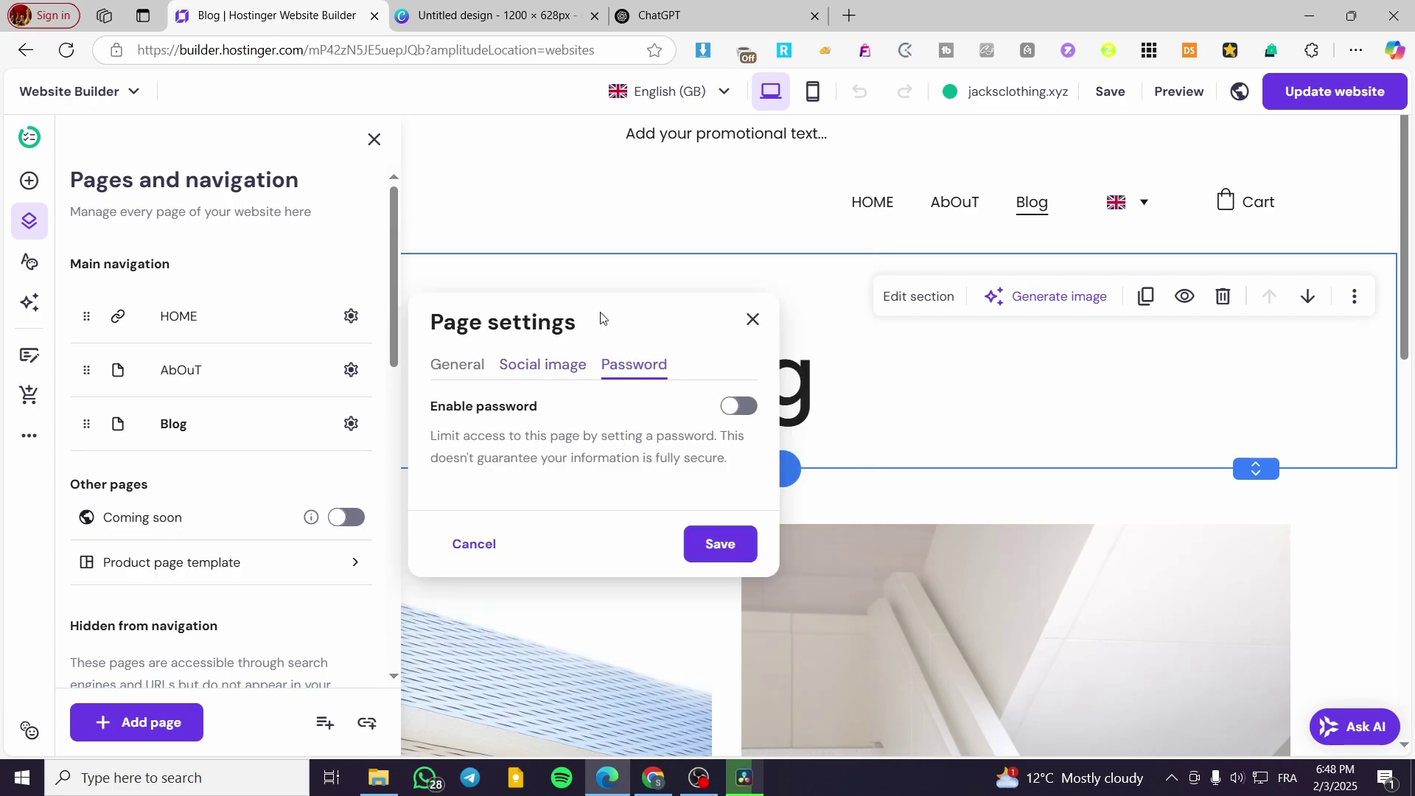
{"action": "left_click", "coordinate": [445, 380]}
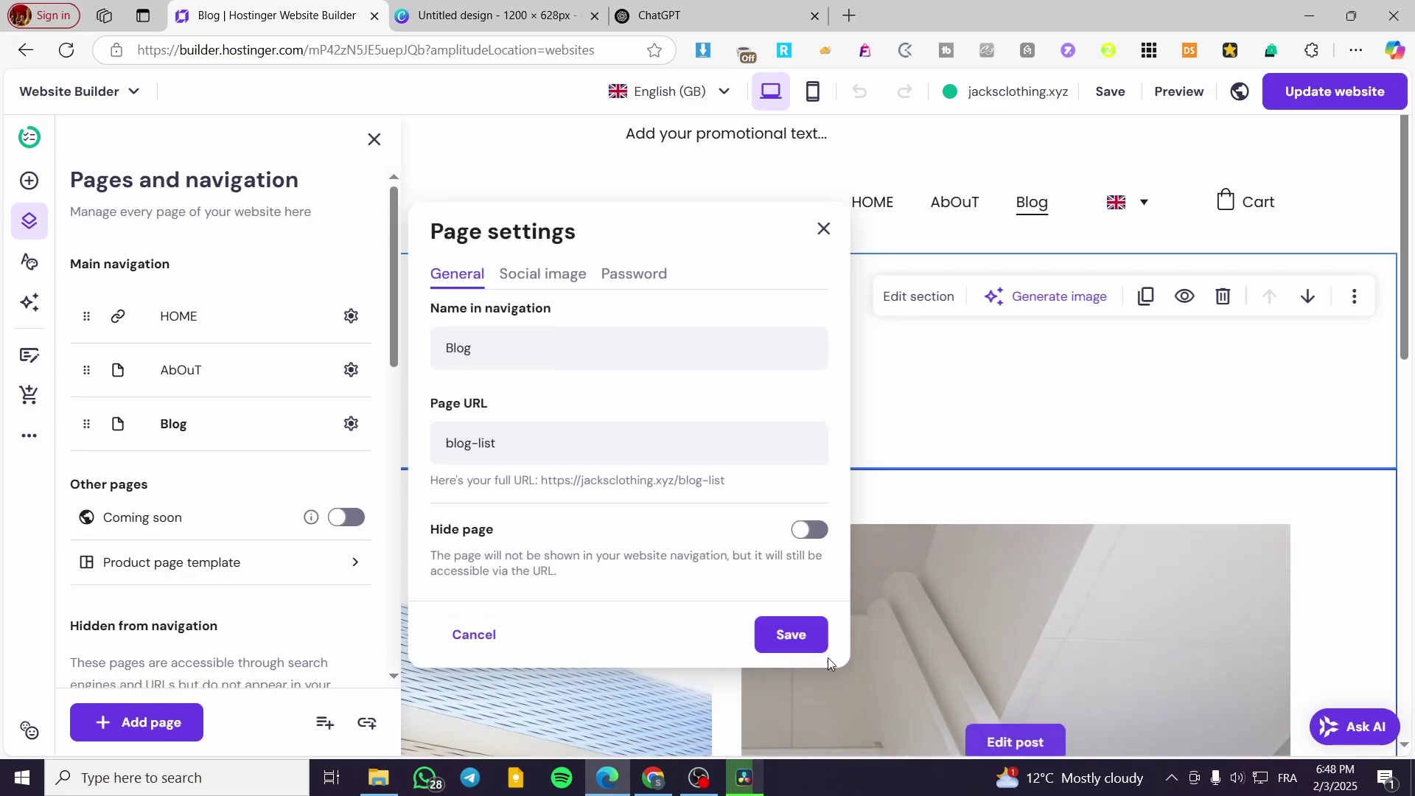
{"action": "left_click_drag", "start_coordinate": [499, 442], "coordinate": [490, 442]}
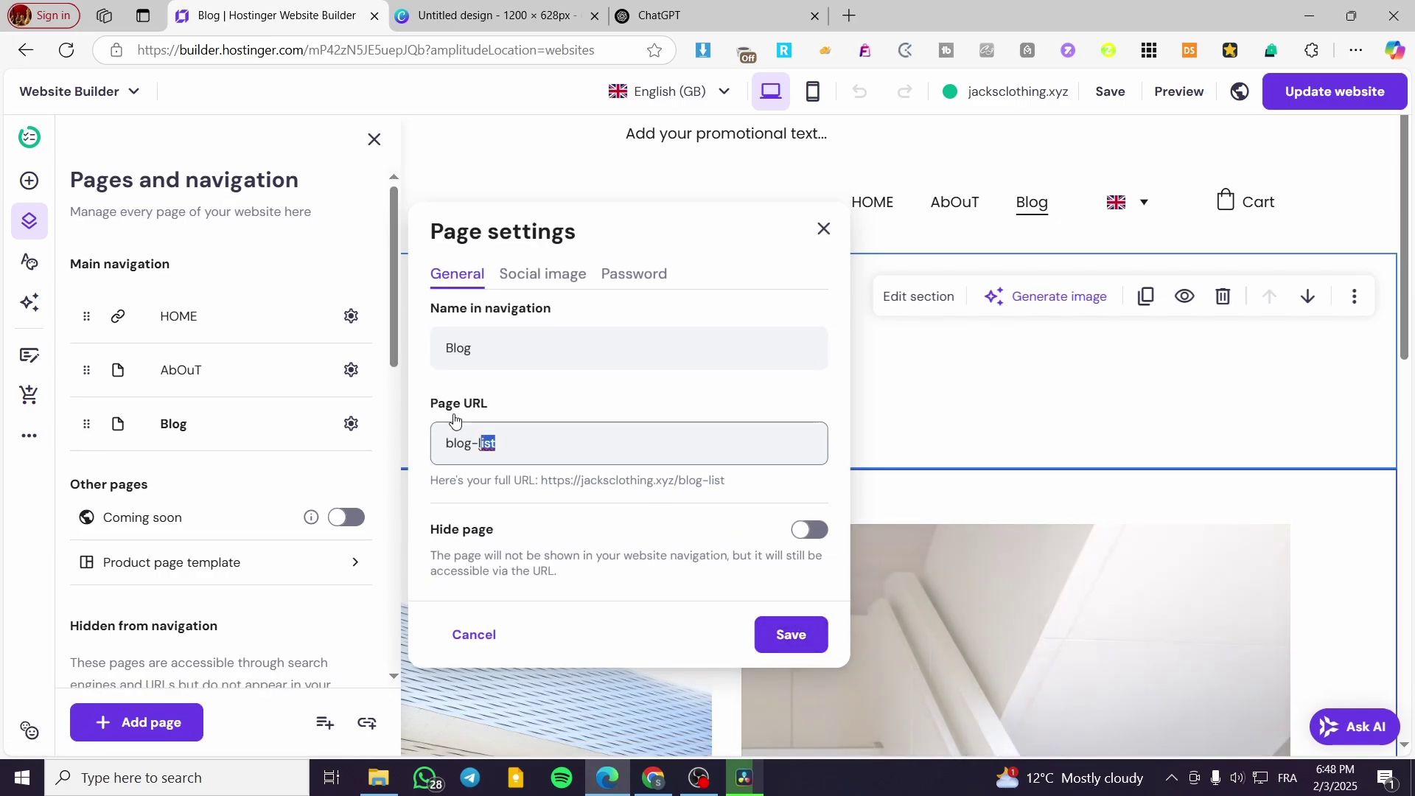
{"action": "key", "text": "BackSpace"}
{"action": "left_click", "coordinate": [786, 634]}
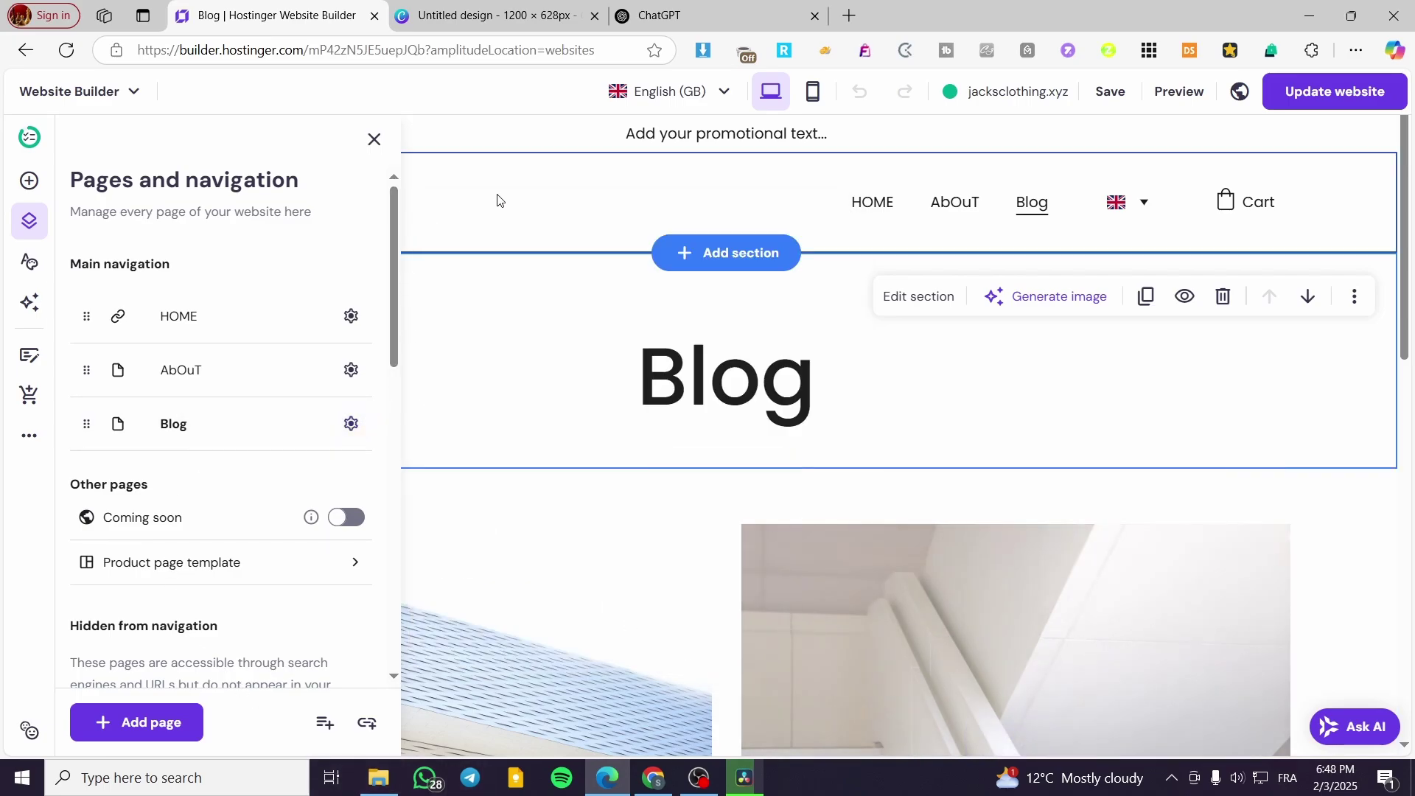
Open the 'Your blog post' sample post from the Blog page's post grid for editing
{"action": "left_click", "coordinate": [374, 139]}
{"action": "scroll", "coordinate": [1136, 340], "scroll_direction": "down", "scroll_amount": 10}
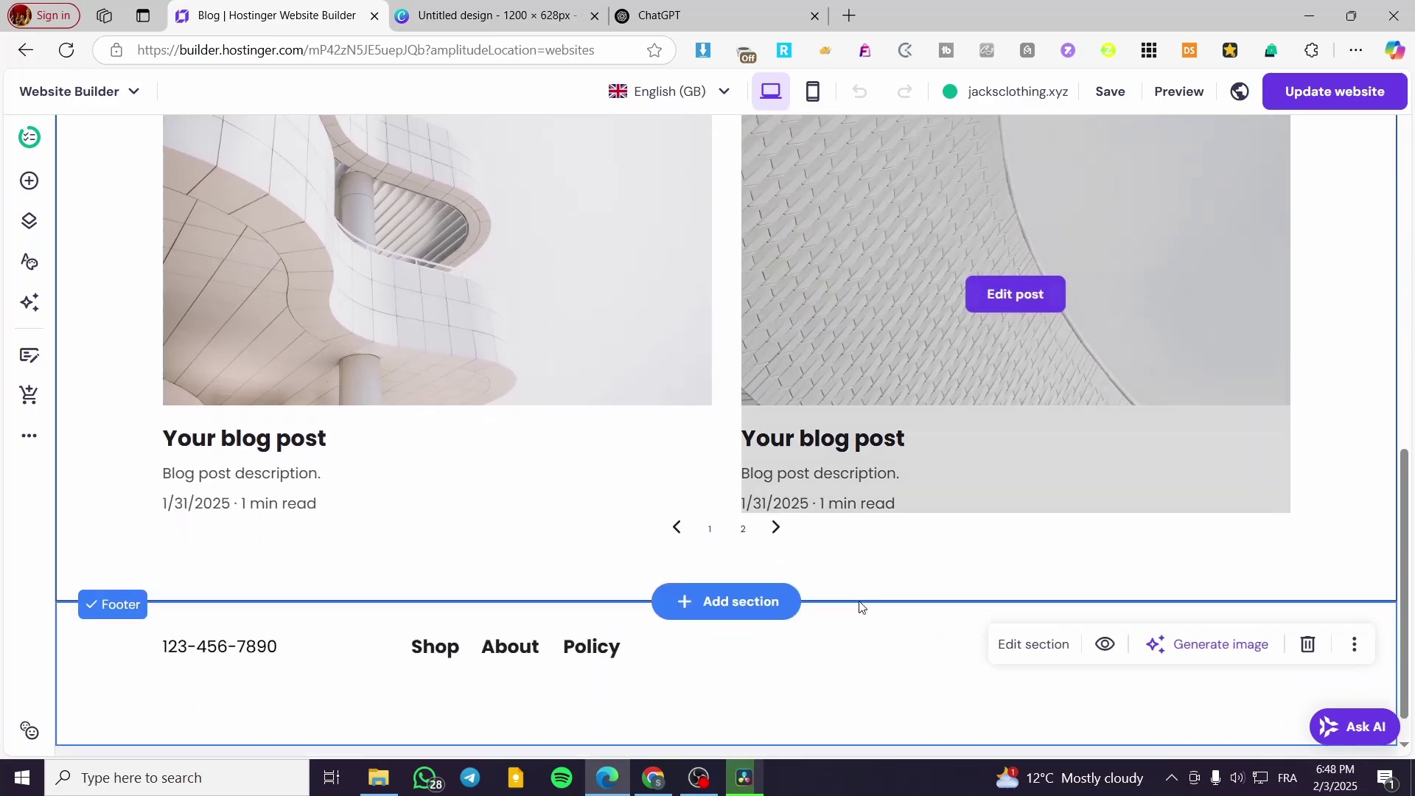
{"action": "scroll", "coordinate": [781, 628], "scroll_direction": "up", "scroll_amount": 5}
{"action": "scroll", "coordinate": [733, 669], "scroll_direction": "up", "scroll_amount": 7}
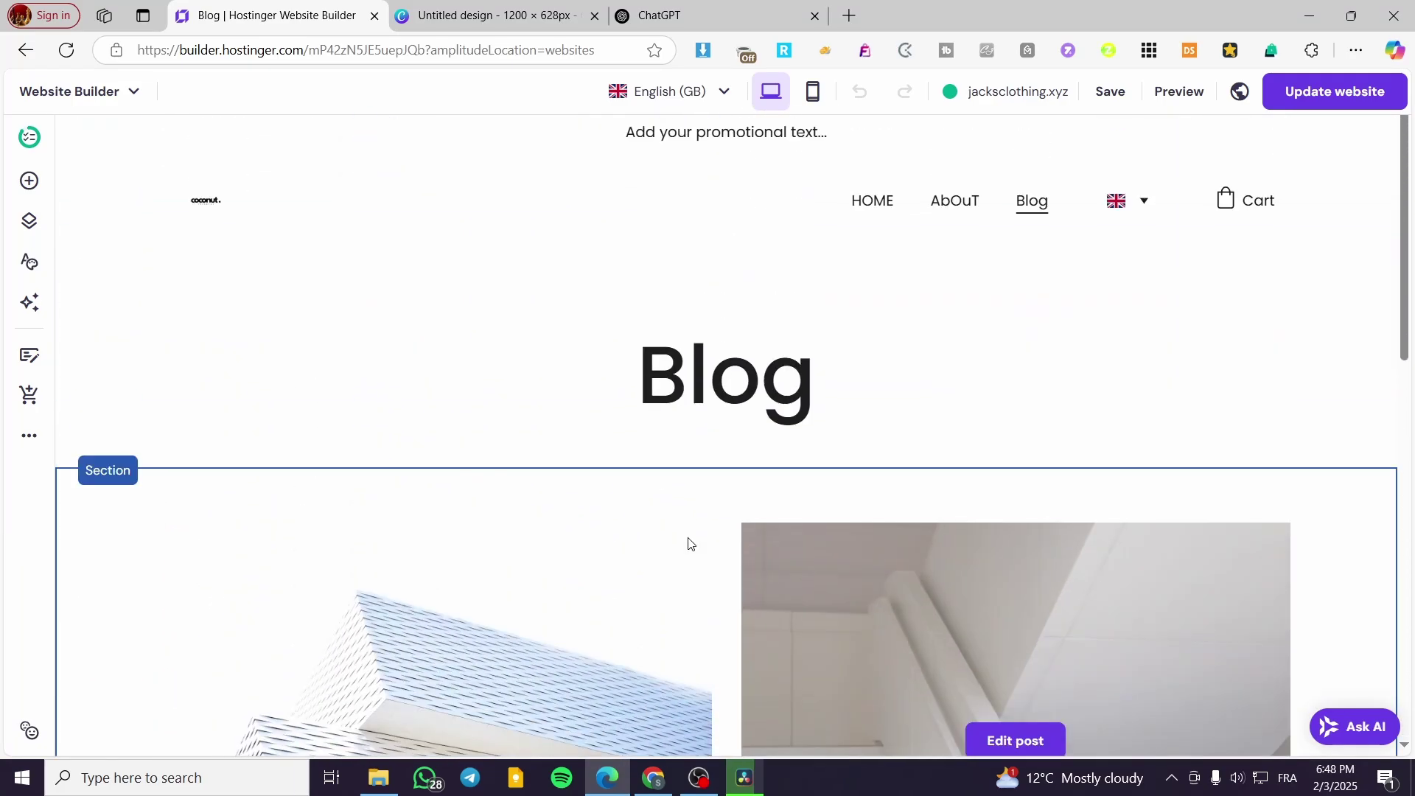
{"action": "scroll", "coordinate": [686, 544], "scroll_direction": "down", "scroll_amount": 4}
{"action": "left_click", "coordinate": [452, 471]}
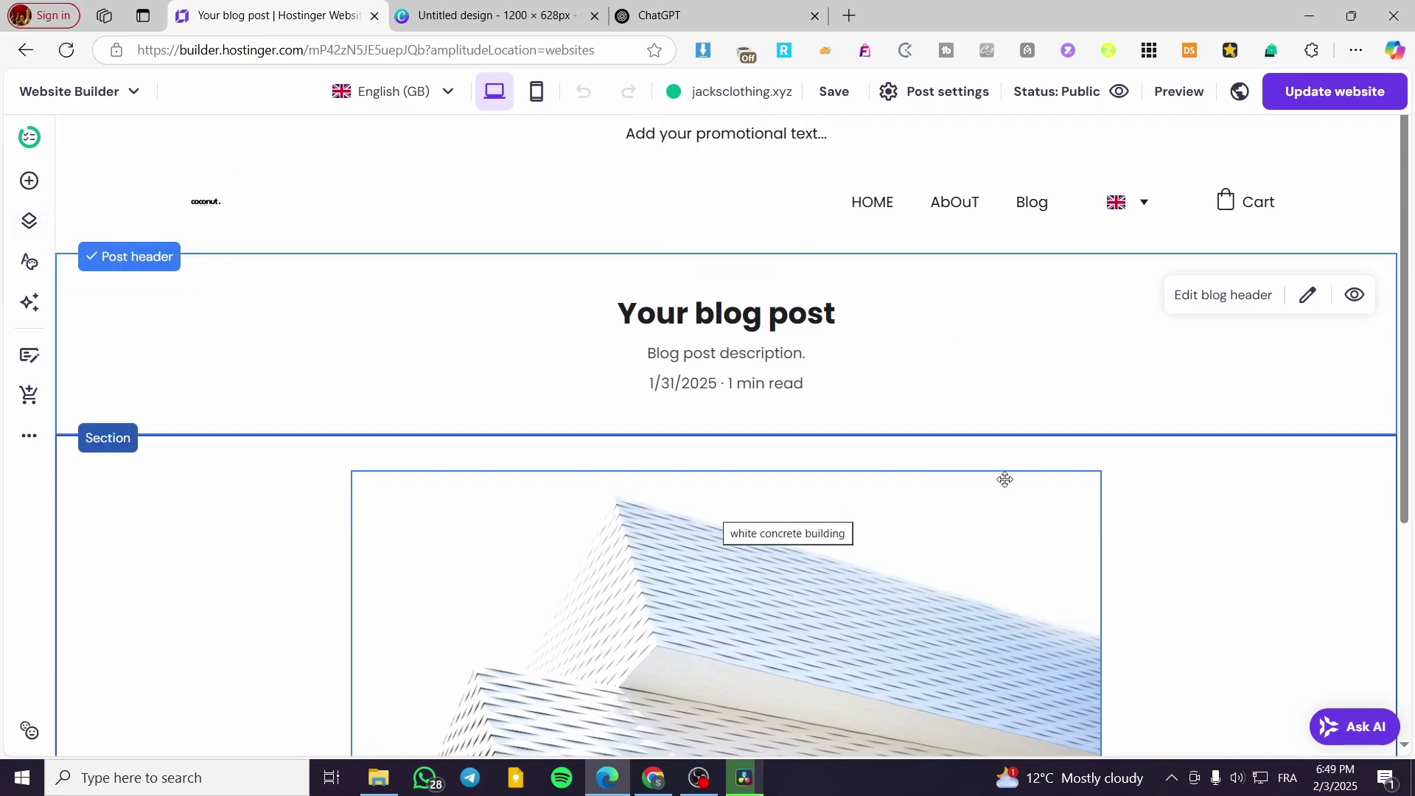
Open the Blog post list under More settings
{"action": "left_click", "coordinate": [28, 447]}
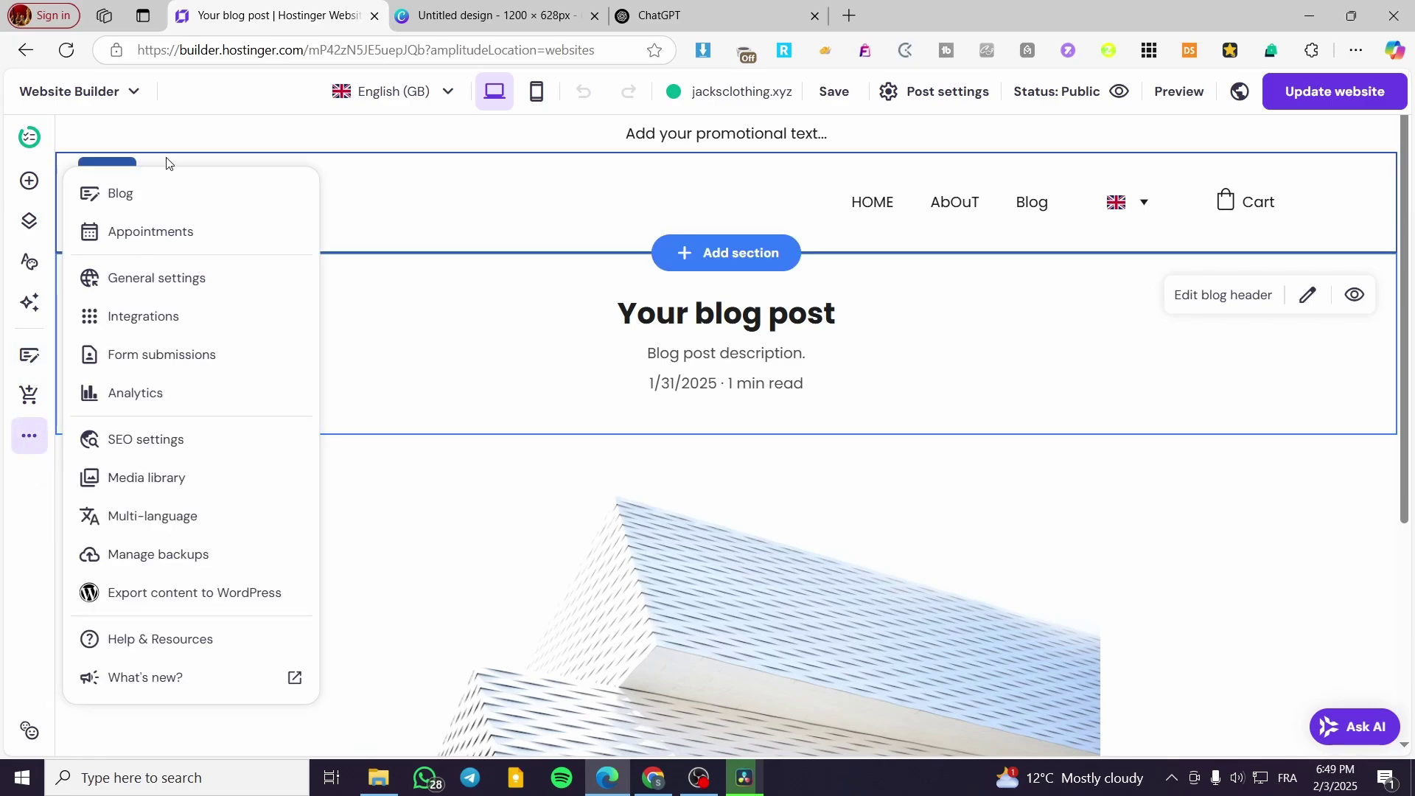
{"action": "left_click", "coordinate": [140, 193]}
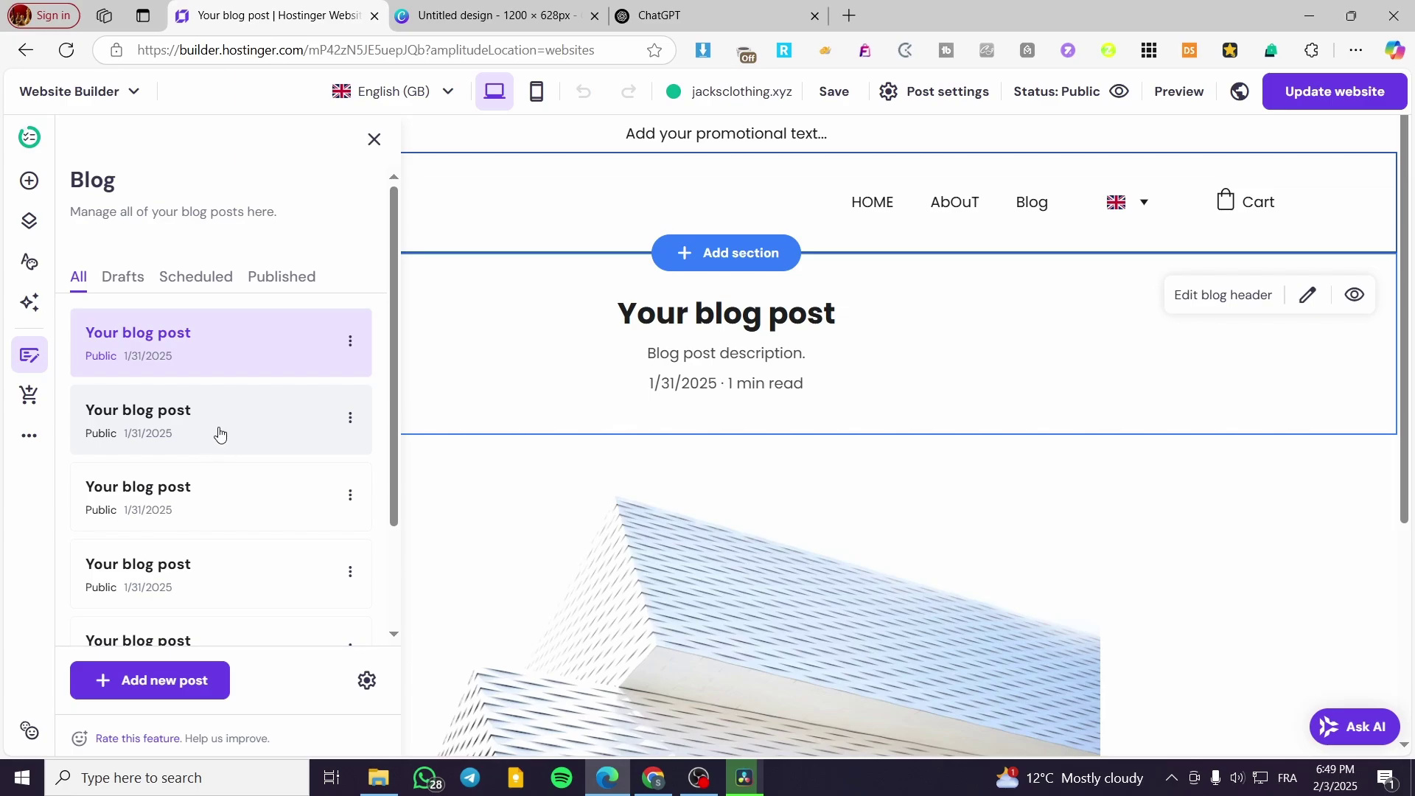
{"action": "scroll", "coordinate": [221, 435], "scroll_direction": "down", "scroll_amount": 2}
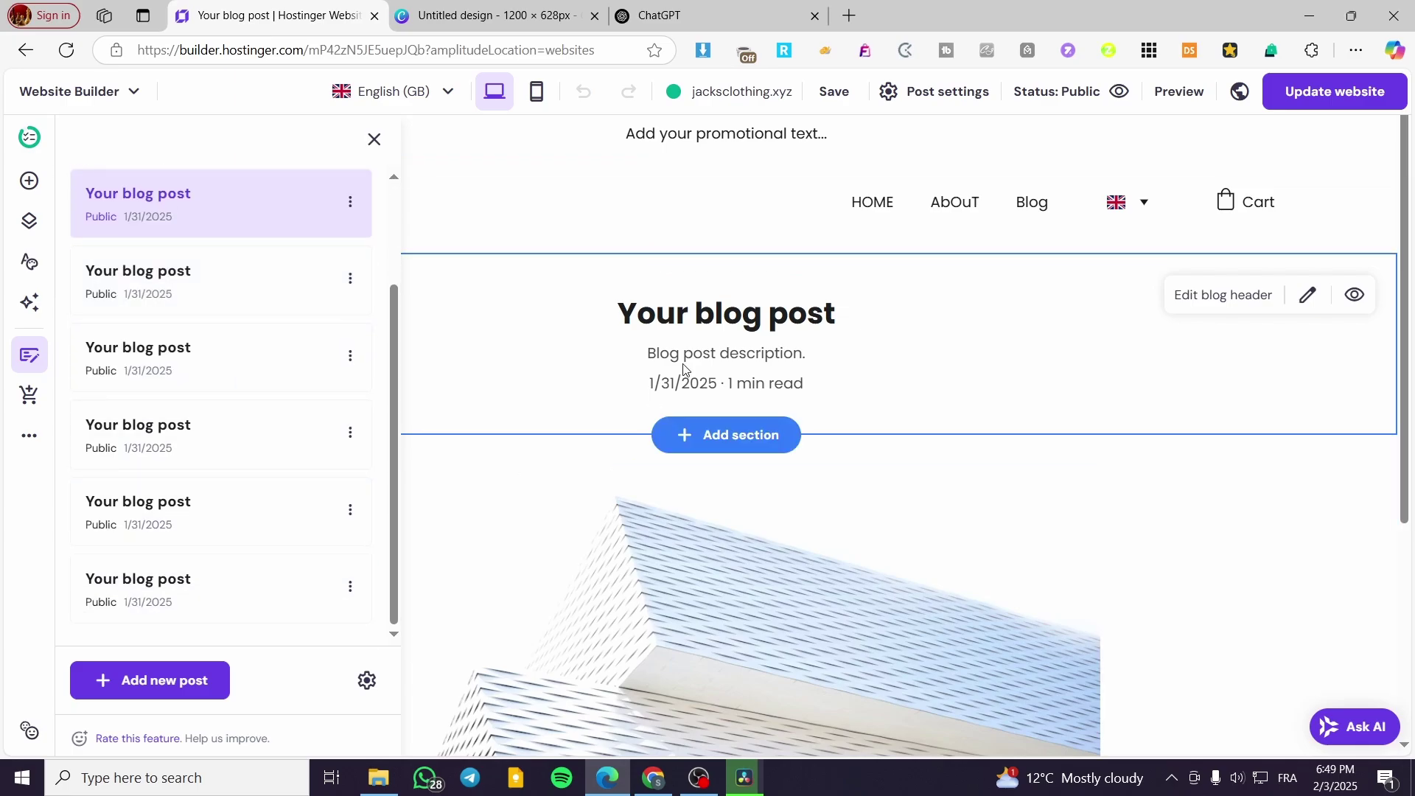
Browse the second, third and fourth sample posts, then add a new draft post
{"action": "left_click", "coordinate": [185, 302]}
{"action": "left_click", "coordinate": [207, 395]}
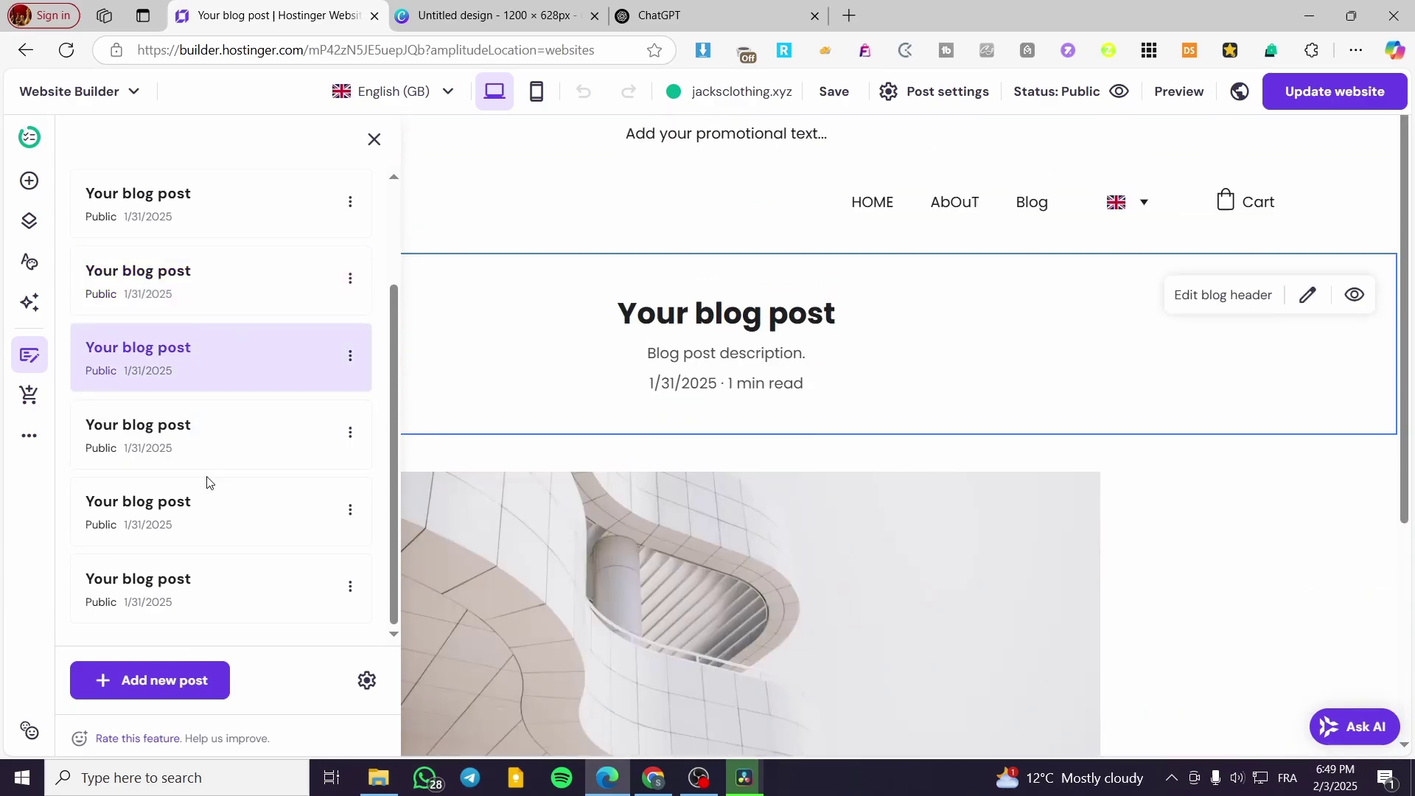
{"action": "left_click", "coordinate": [221, 441]}
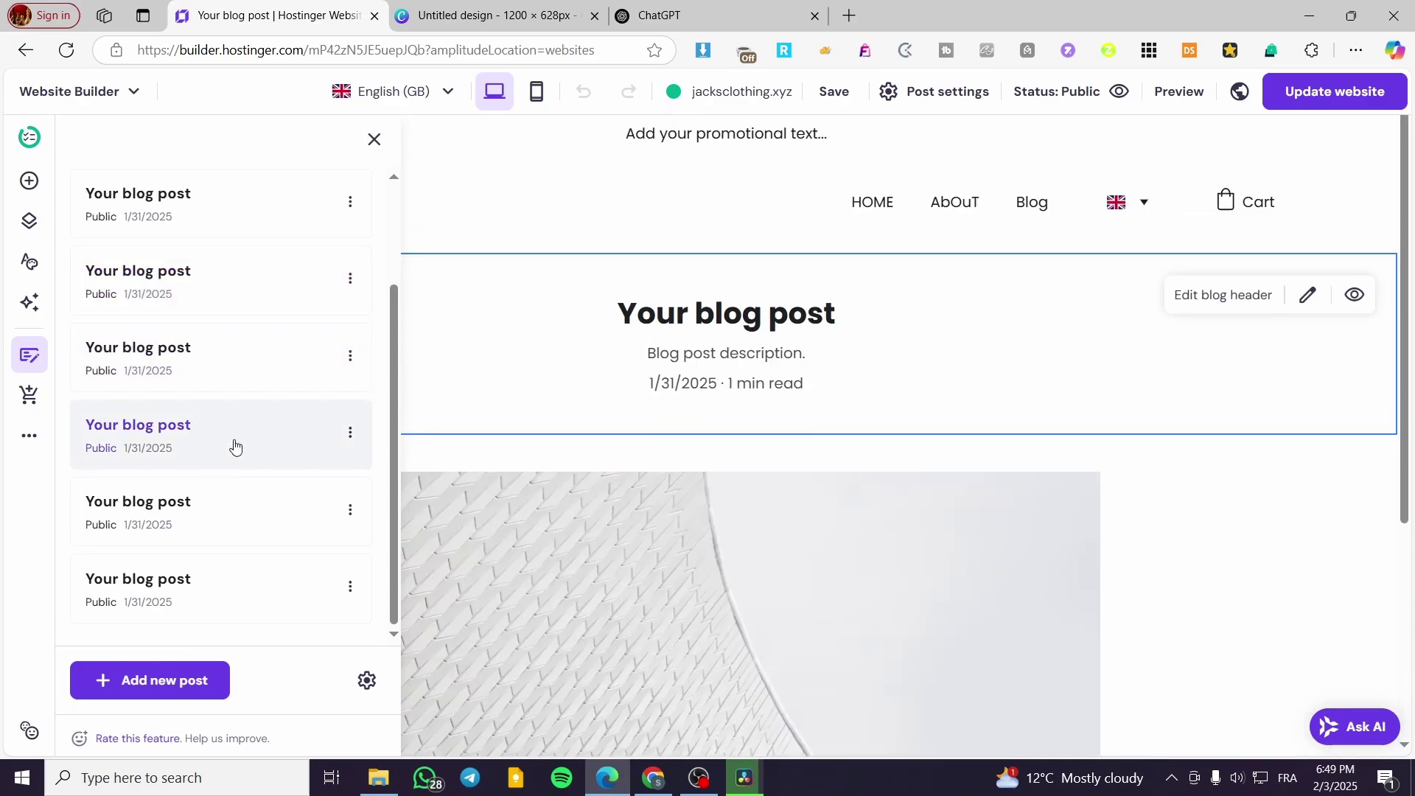
{"action": "left_click", "coordinate": [174, 681]}
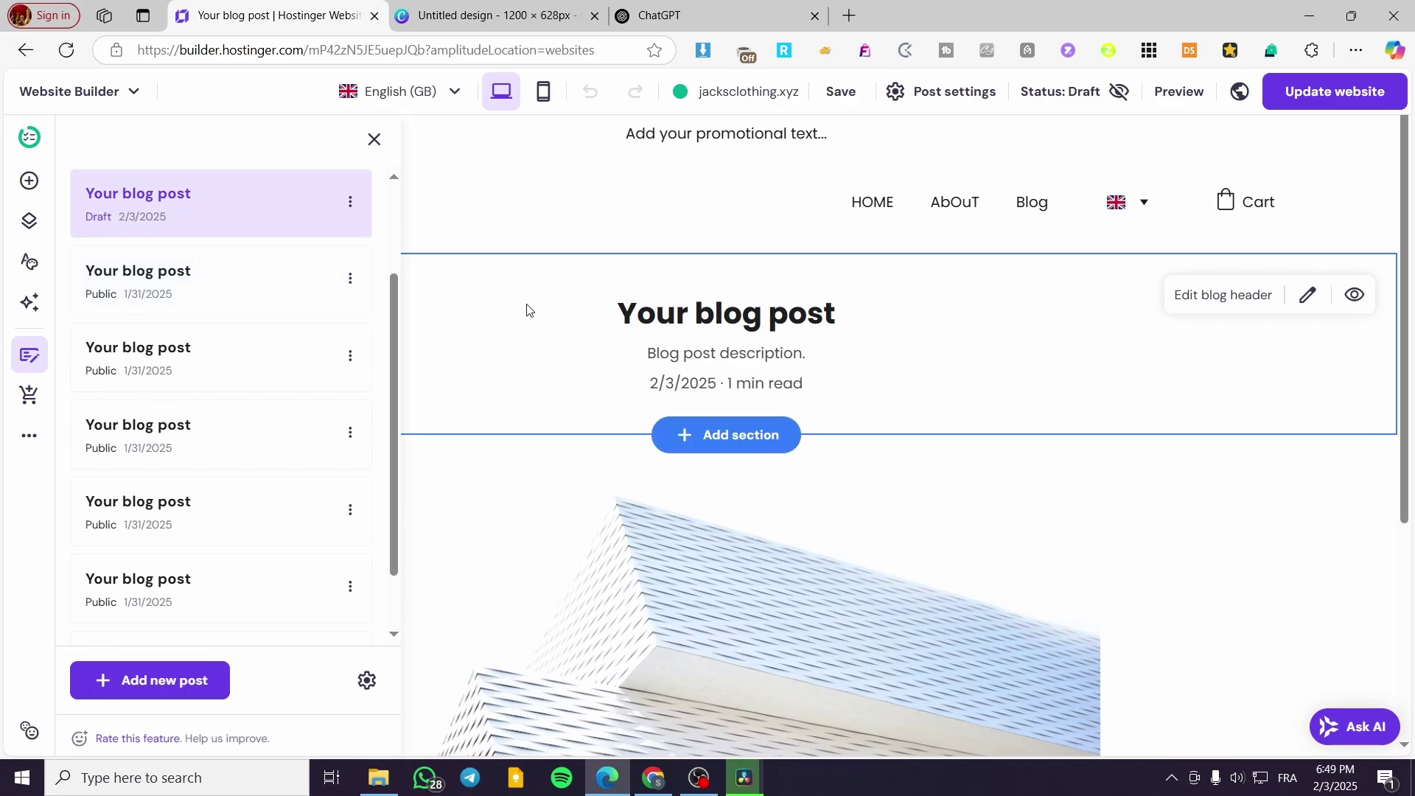
{"action": "scroll", "coordinate": [279, 264], "scroll_direction": "up", "scroll_amount": 3}
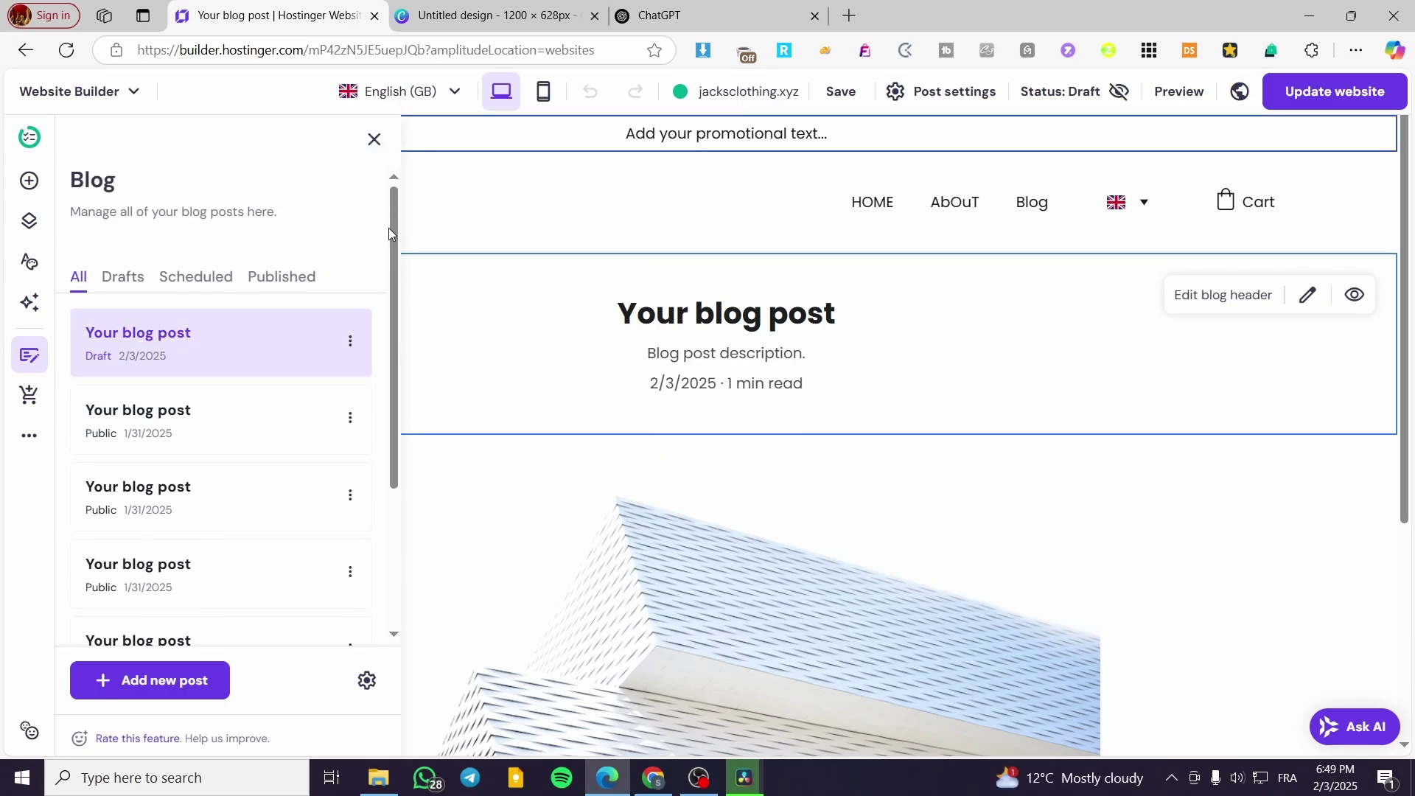
Open the post header's style settings and keep the title text dark after trying light
{"action": "left_click", "coordinate": [375, 139]}
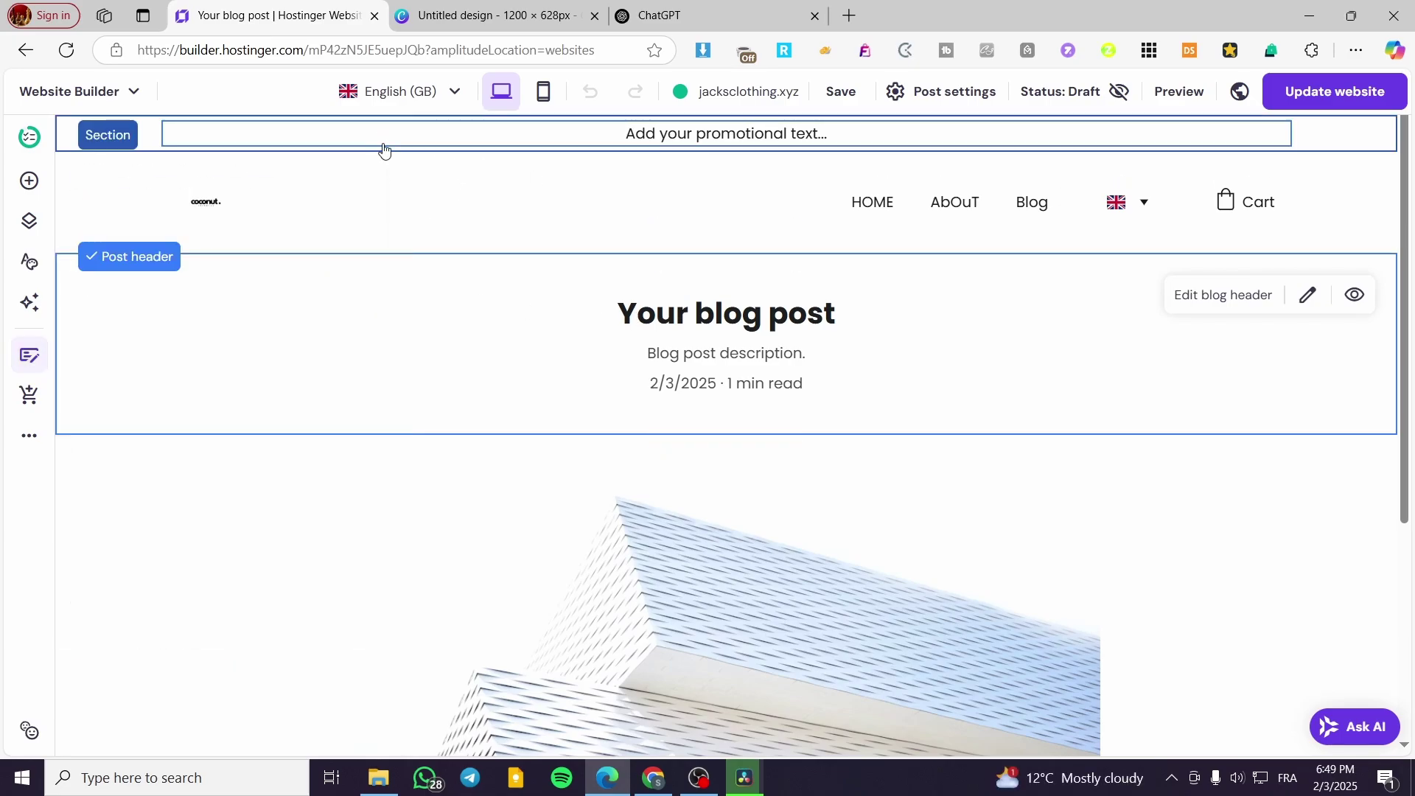
{"action": "left_click", "coordinate": [1225, 302]}
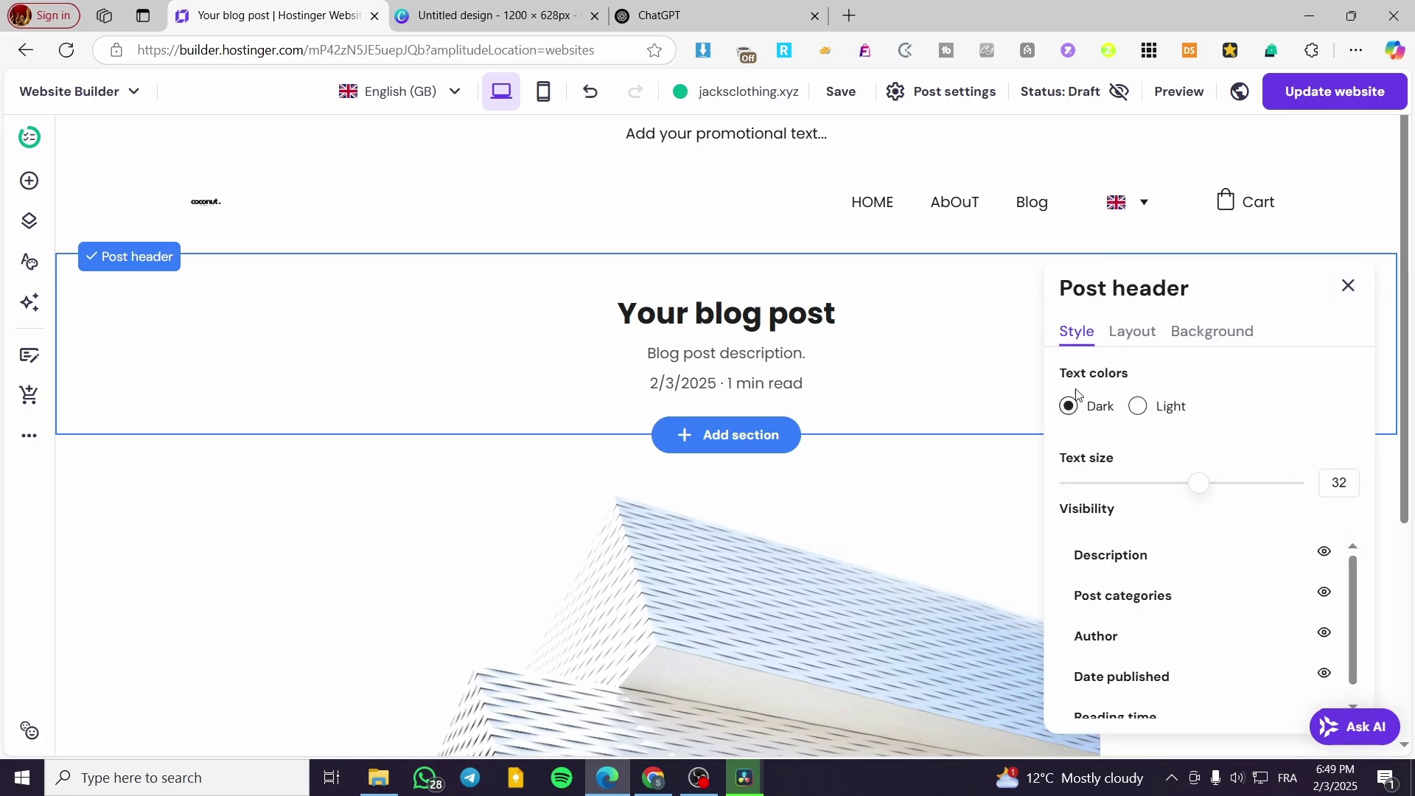
{"action": "left_click", "coordinate": [1137, 407]}
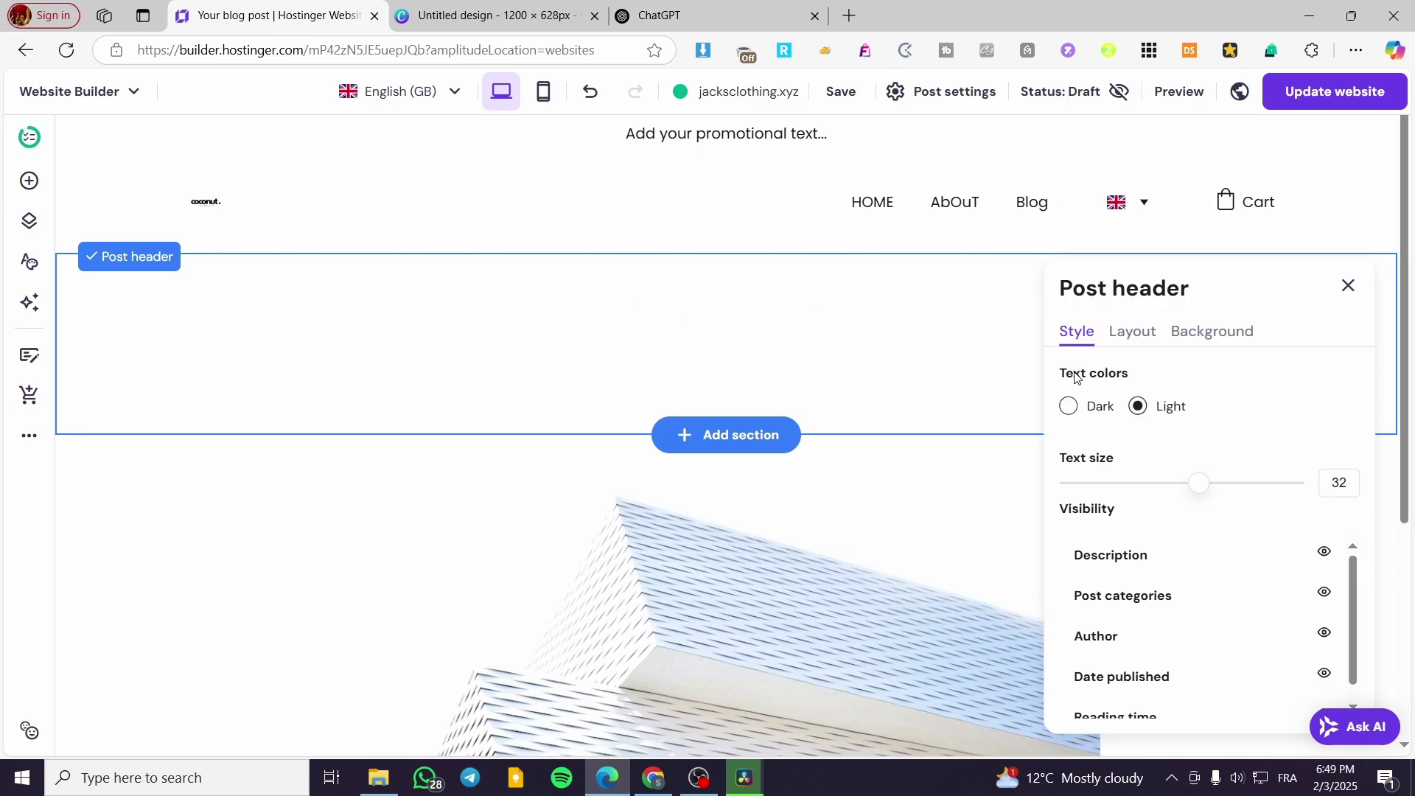
{"action": "left_click", "coordinate": [1071, 406]}
{"action": "scroll", "coordinate": [1098, 453], "scroll_direction": "down", "scroll_amount": 1}
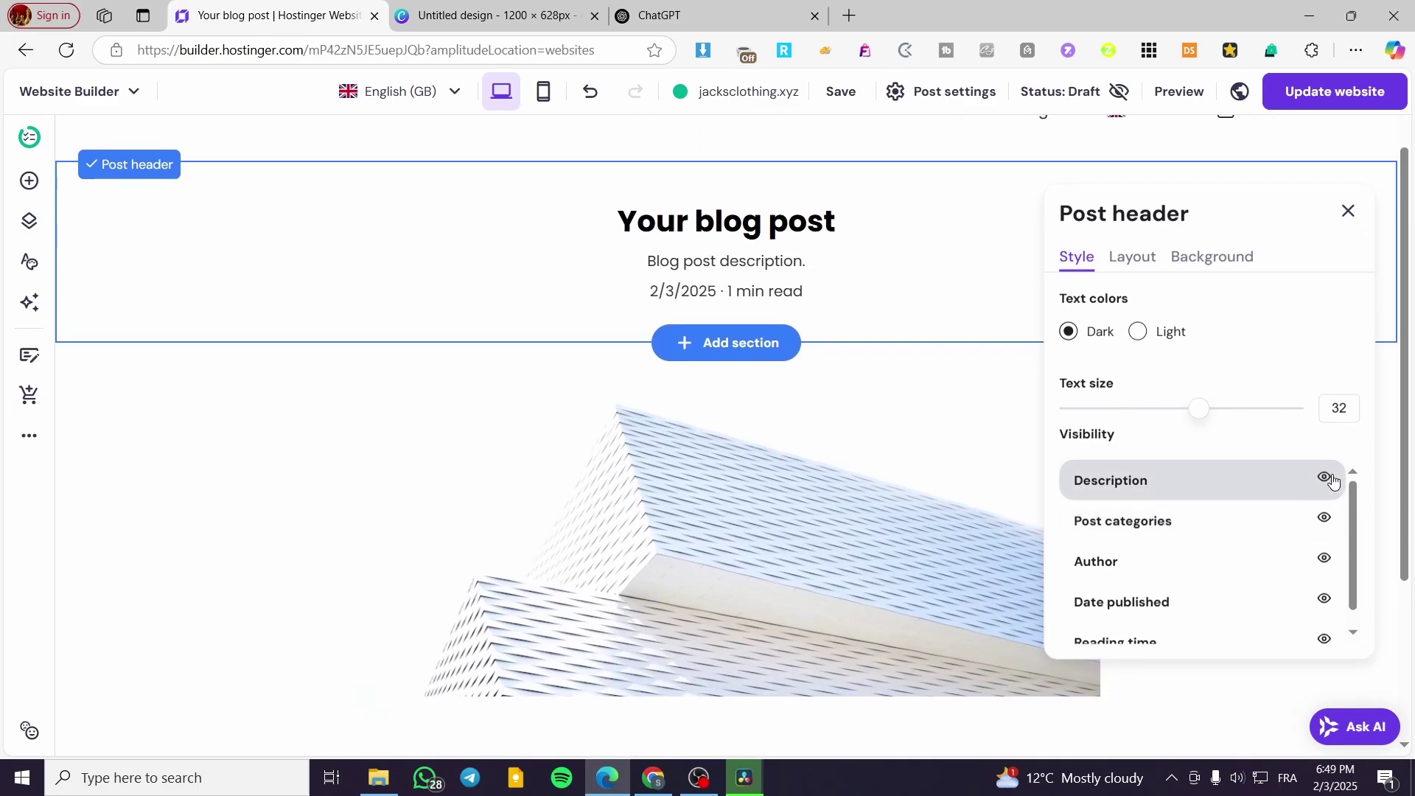
{"action": "scroll", "coordinate": [1238, 501], "scroll_direction": "down", "scroll_amount": 1}
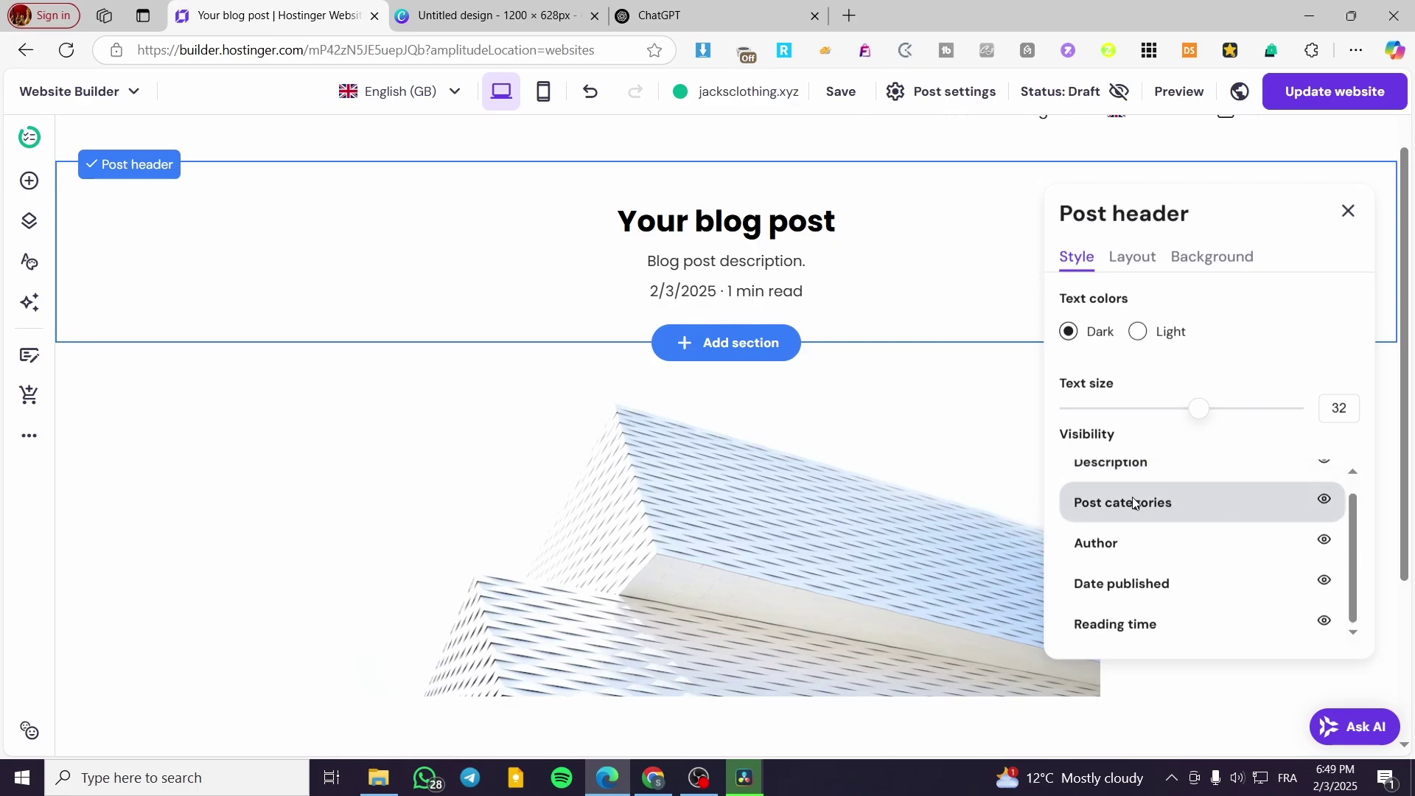
{"action": "scroll", "coordinate": [1149, 498], "scroll_direction": "up", "scroll_amount": 1}
{"action": "scroll", "coordinate": [1263, 541], "scroll_direction": "down", "scroll_amount": 2}
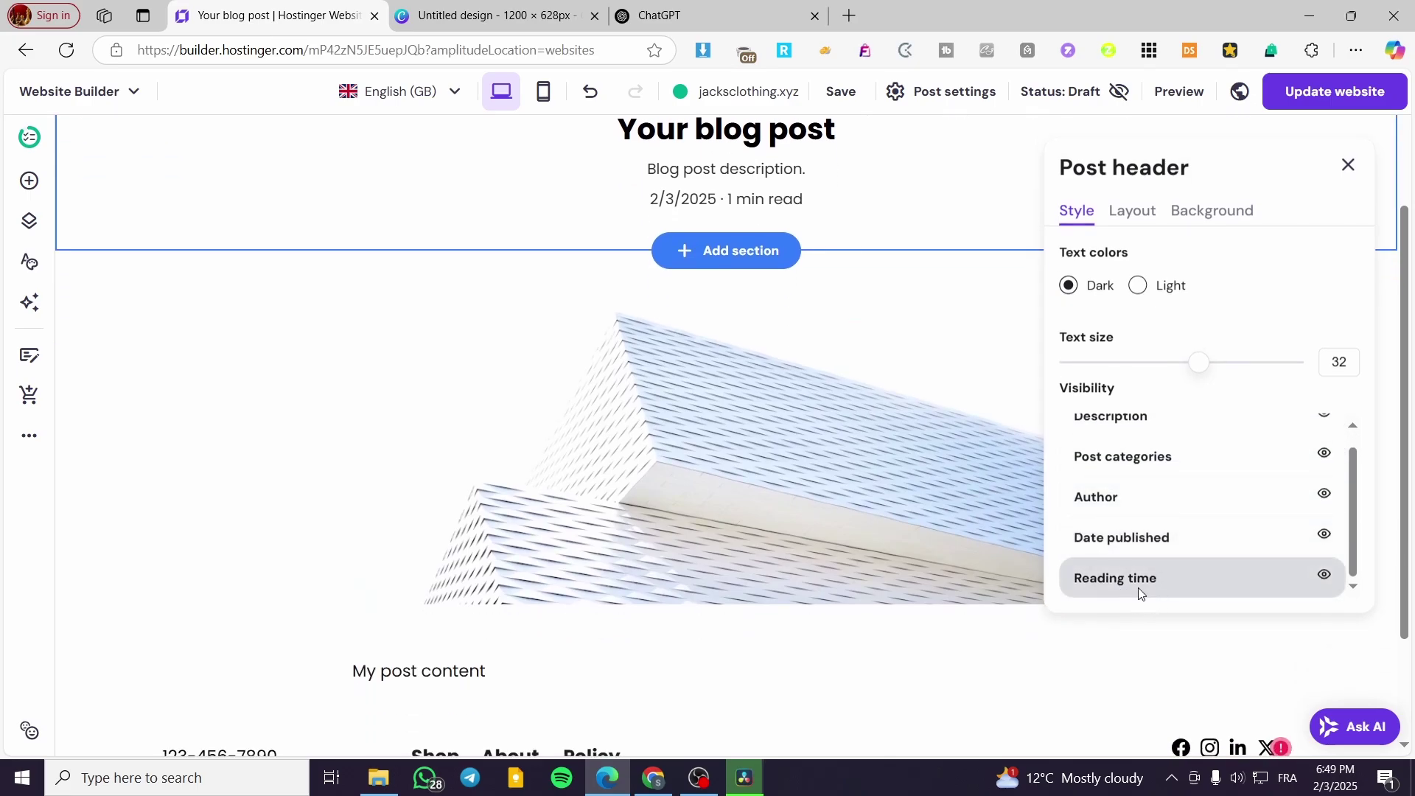
{"action": "scroll", "coordinate": [1178, 566], "scroll_direction": "up", "scroll_amount": 1}
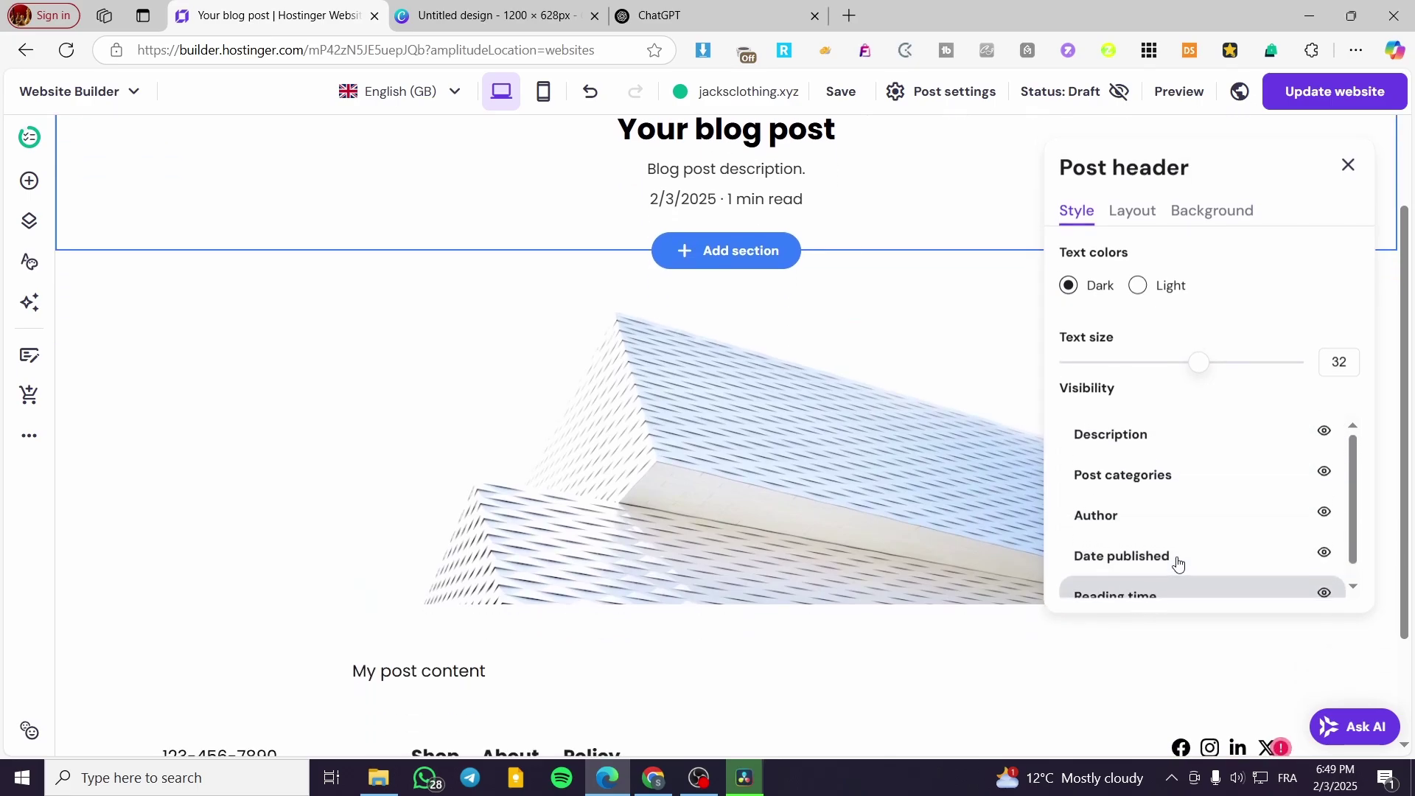
Keep the header text centred after trying left alignment
{"action": "left_click", "coordinate": [1131, 213]}
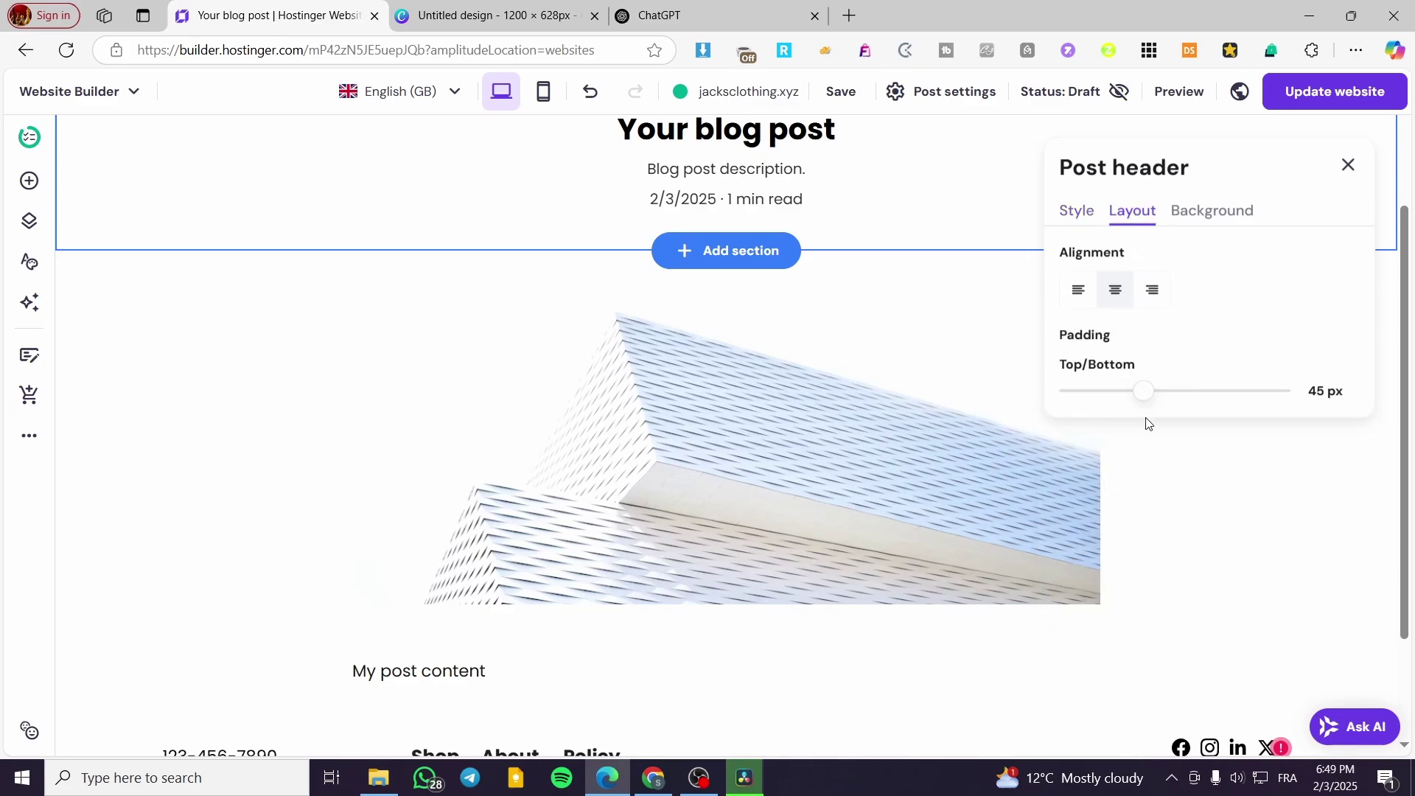
{"action": "left_click", "coordinate": [1082, 302]}
{"action": "left_click", "coordinate": [1115, 301]}
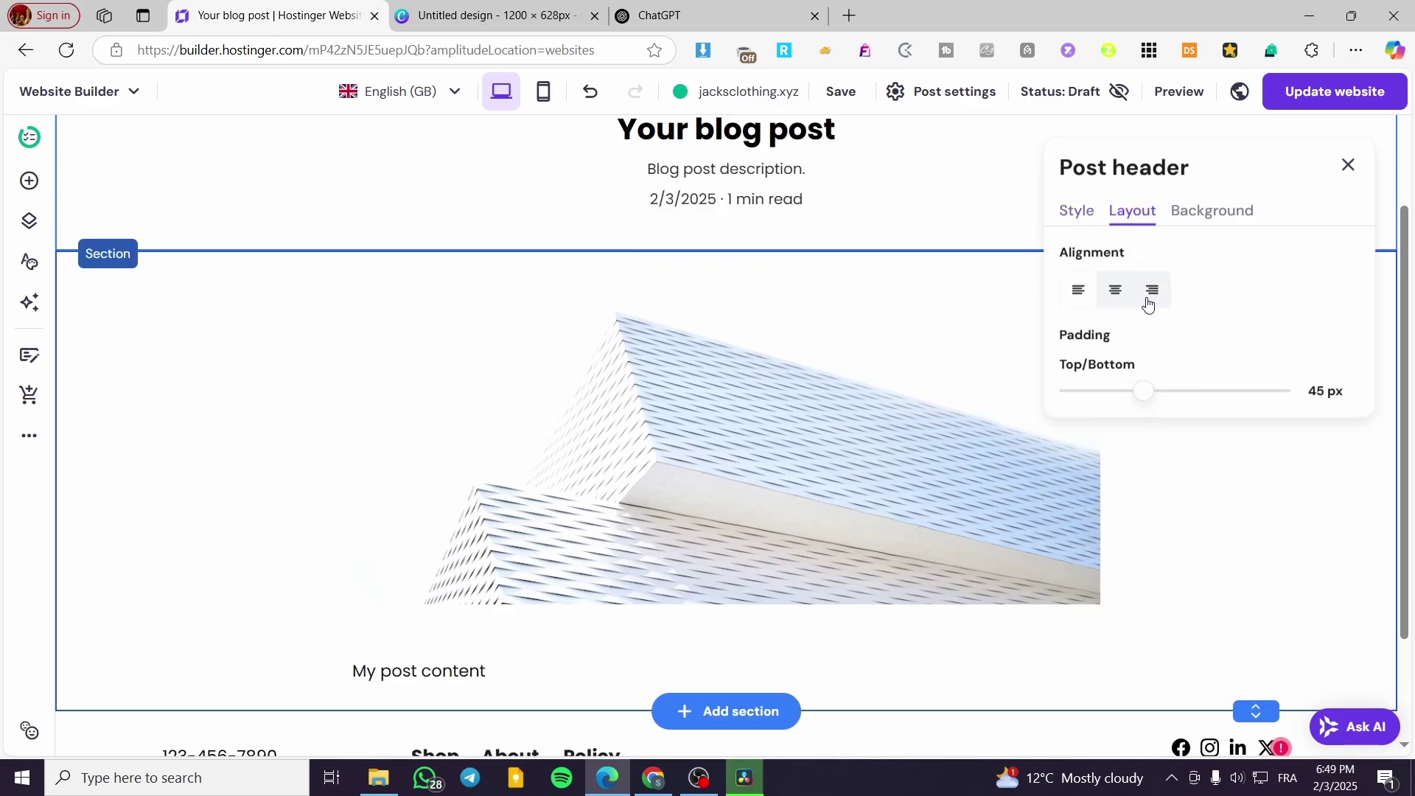
{"action": "scroll", "coordinate": [1161, 302], "scroll_direction": "up", "scroll_amount": 1}
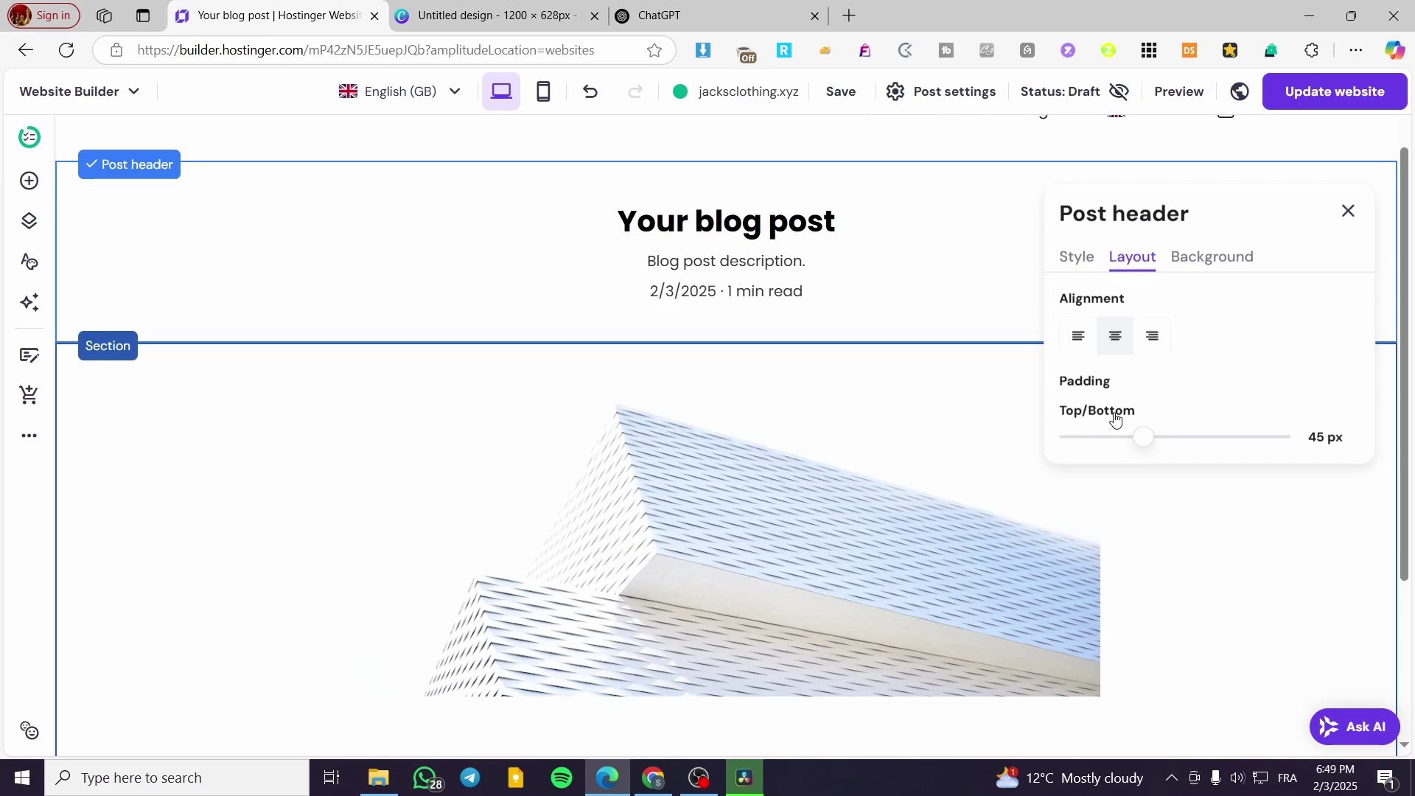
Try bright purple colour, image and video backgrounds for the post header
{"action": "left_click", "coordinate": [1206, 265]}
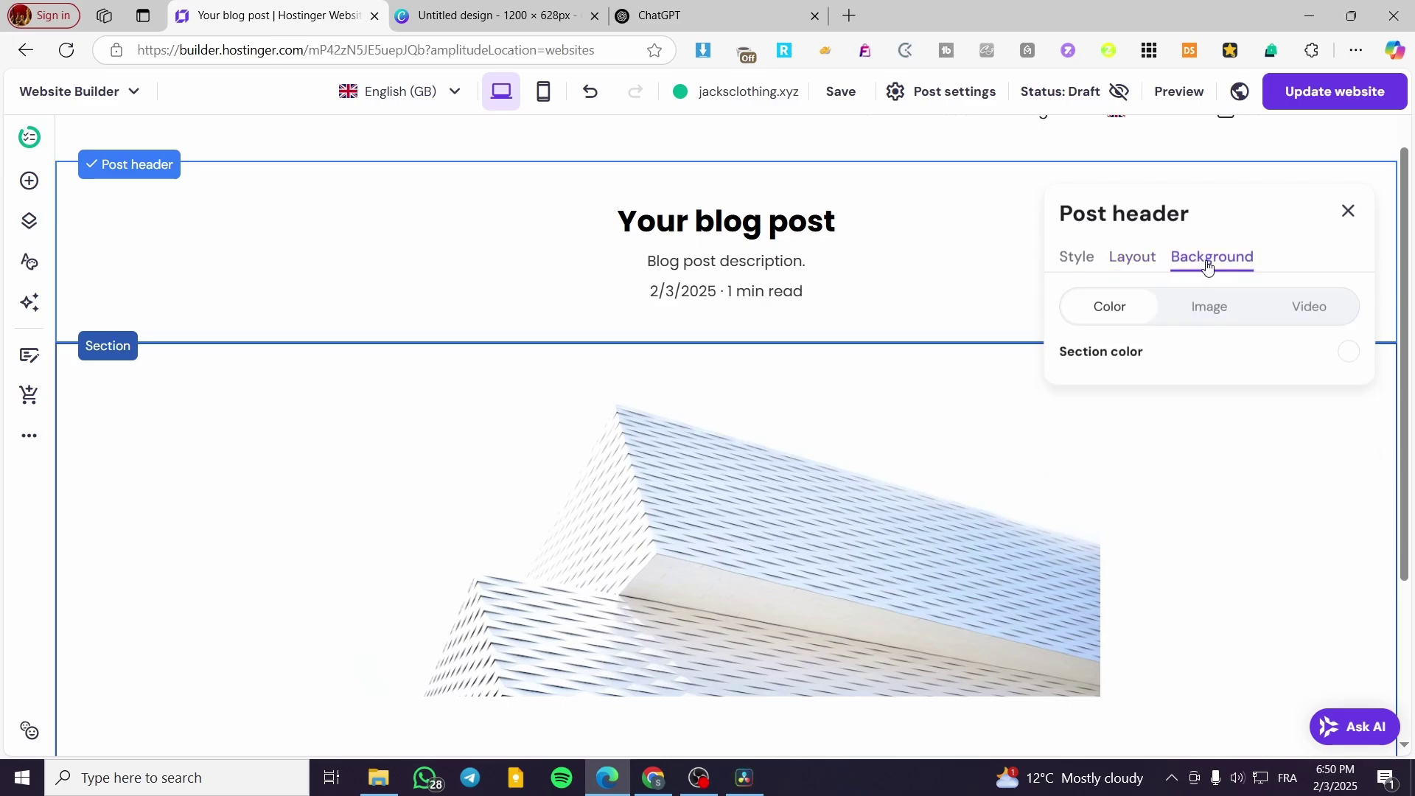
{"action": "left_click", "coordinate": [1351, 360]}
{"action": "left_click", "coordinate": [952, 222]}
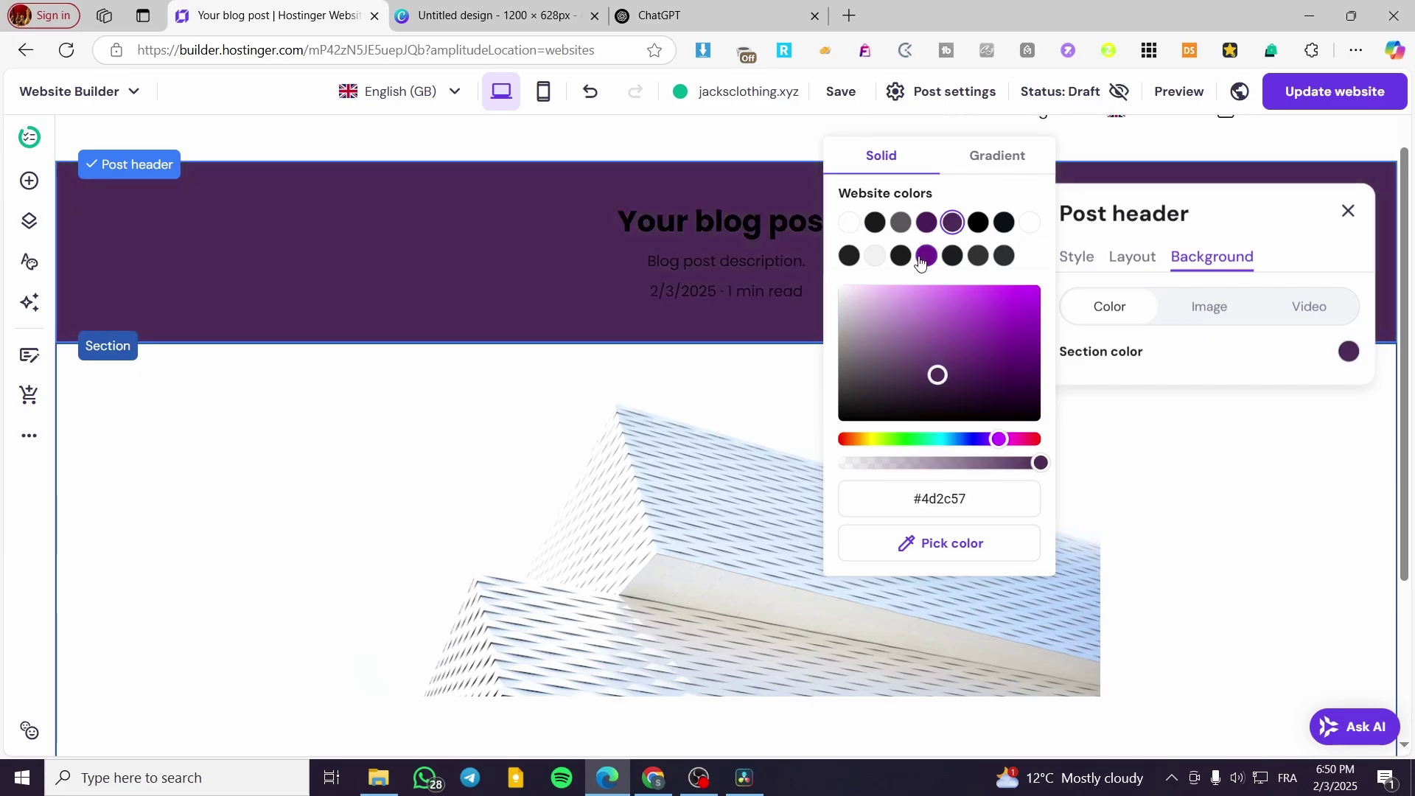
{"action": "left_click", "coordinate": [922, 260]}
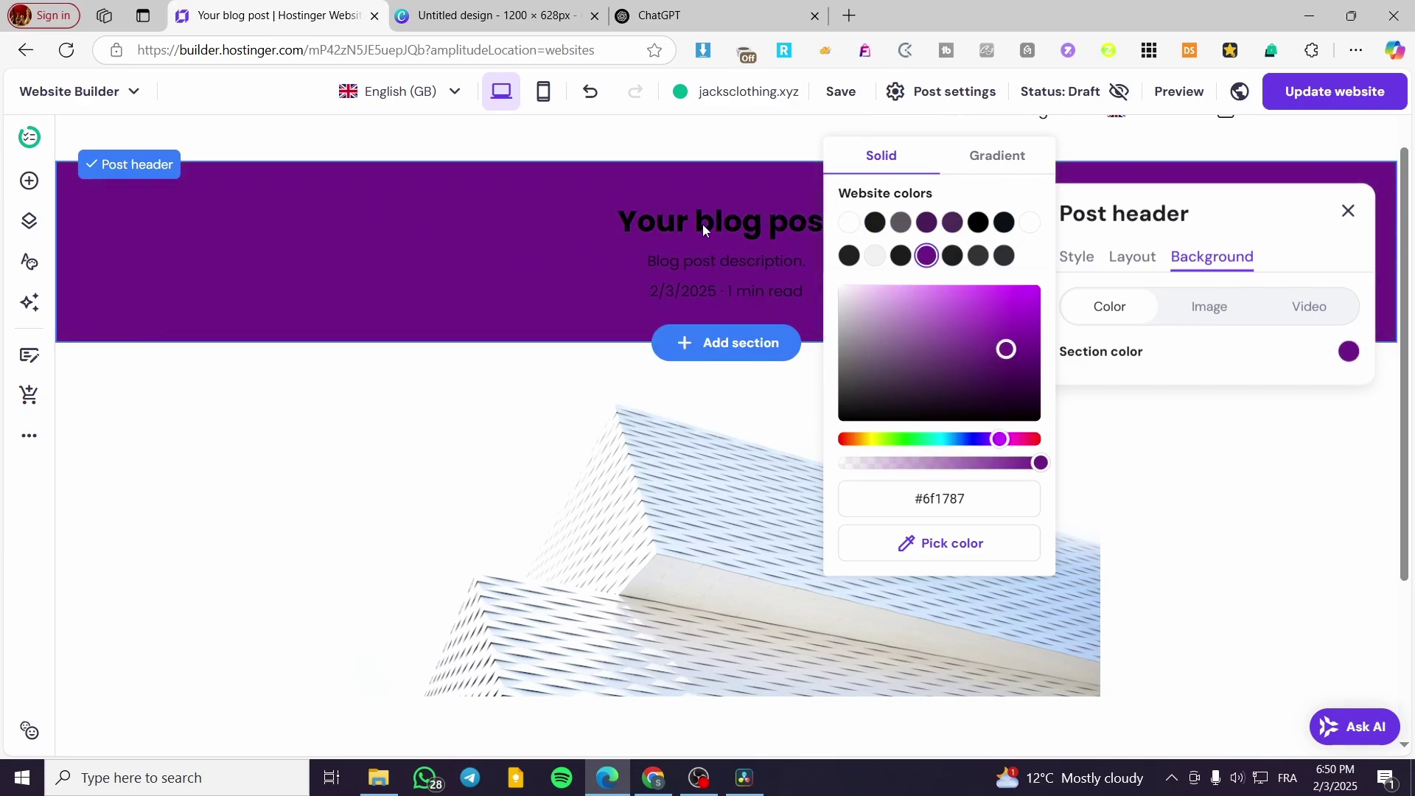
{"action": "left_click", "coordinate": [1210, 306]}
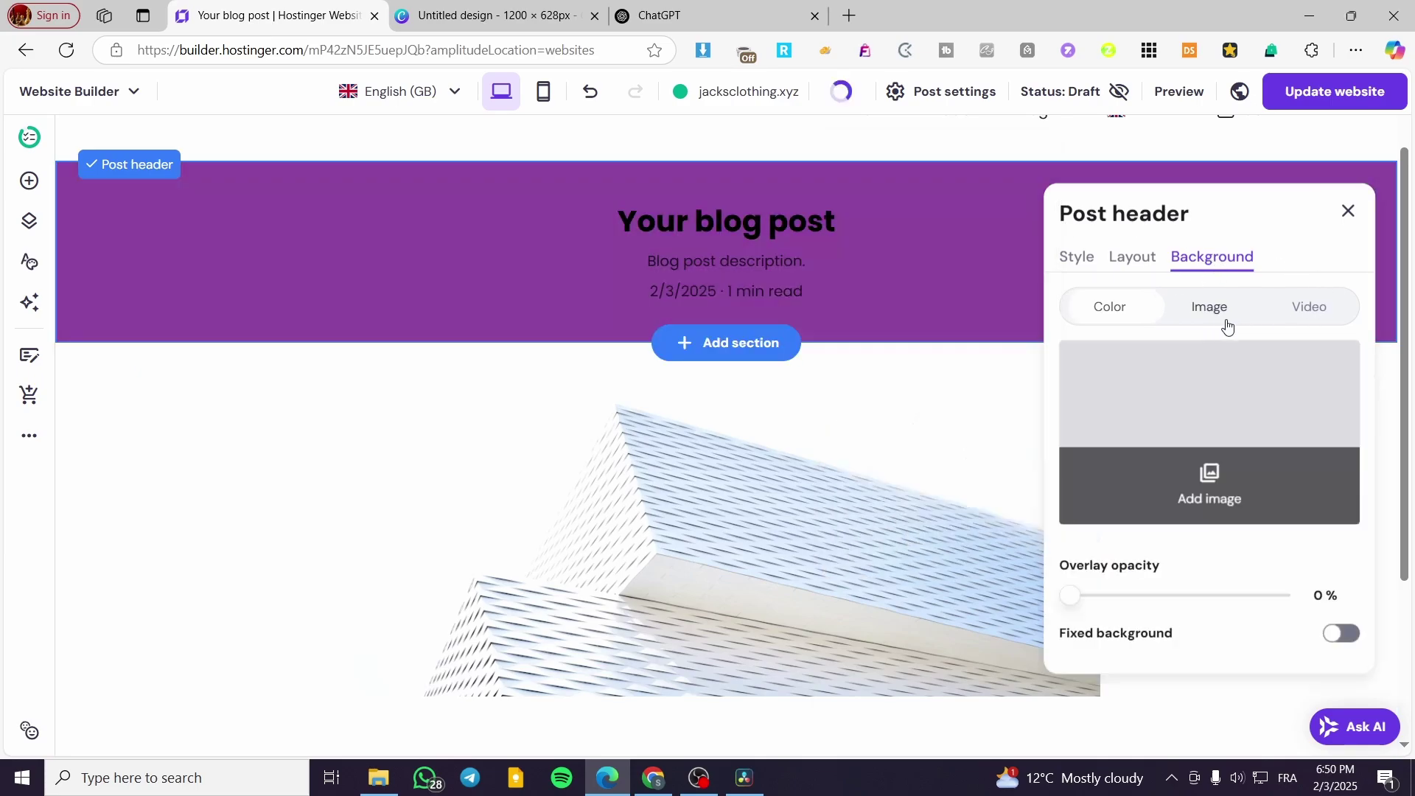
{"action": "left_click", "coordinate": [1309, 311]}
{"action": "left_click", "coordinate": [1348, 212]}
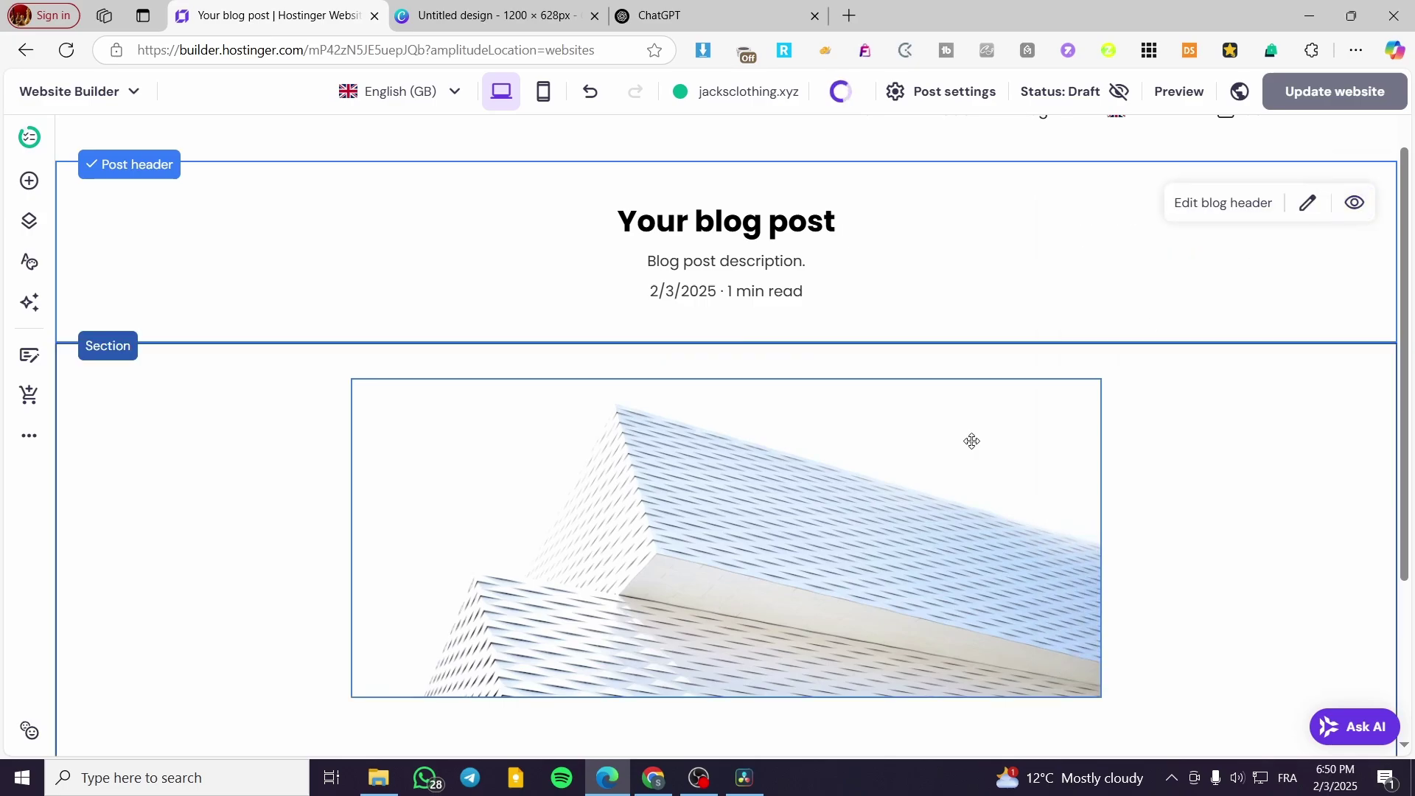
Look at the add-section choices and close them without adding anything
{"action": "scroll", "coordinate": [1042, 461], "scroll_direction": "down", "scroll_amount": 3}
{"action": "scroll", "coordinate": [1228, 406], "scroll_direction": "up", "scroll_amount": 1}
{"action": "scroll", "coordinate": [1227, 405], "scroll_direction": "up", "scroll_amount": 2}
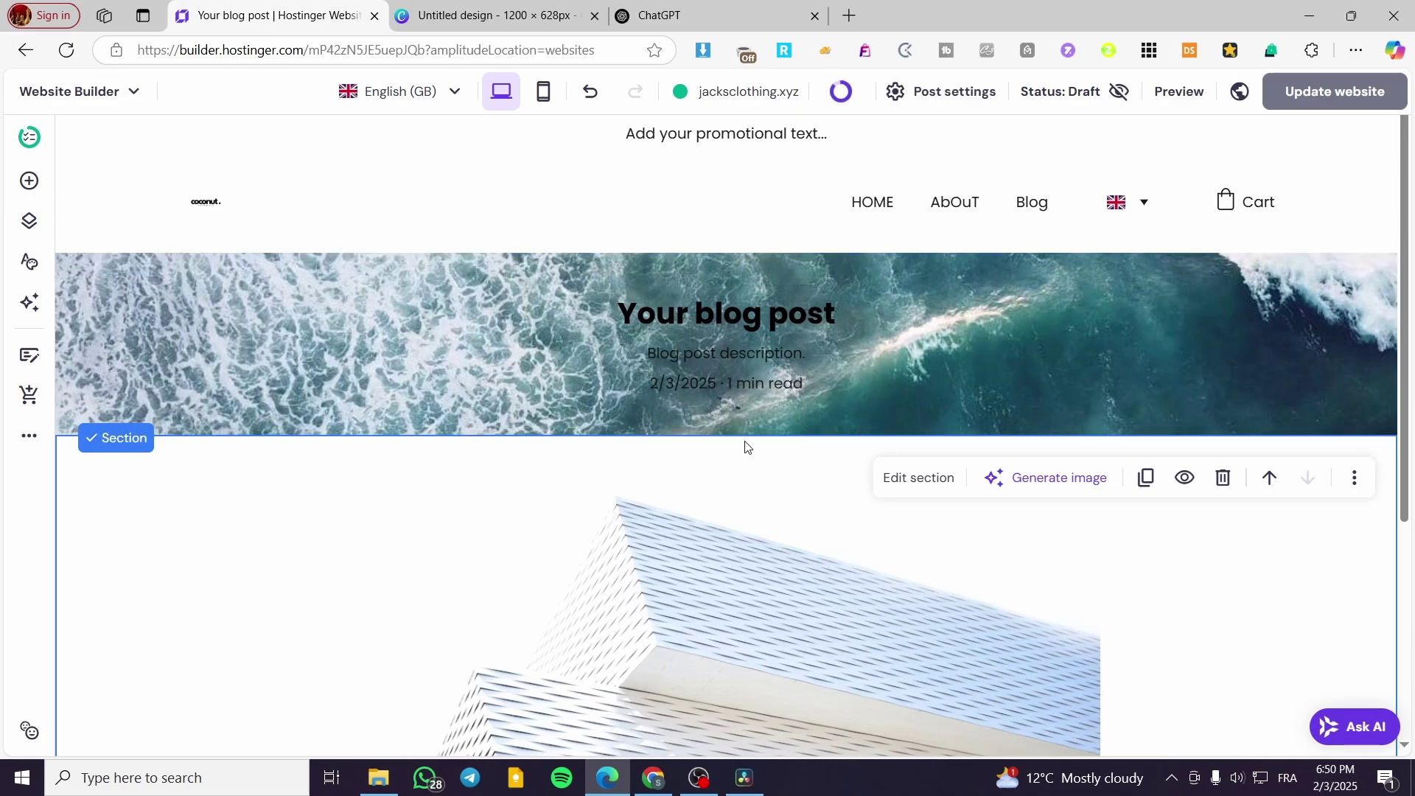
{"action": "left_click", "coordinate": [739, 440]}
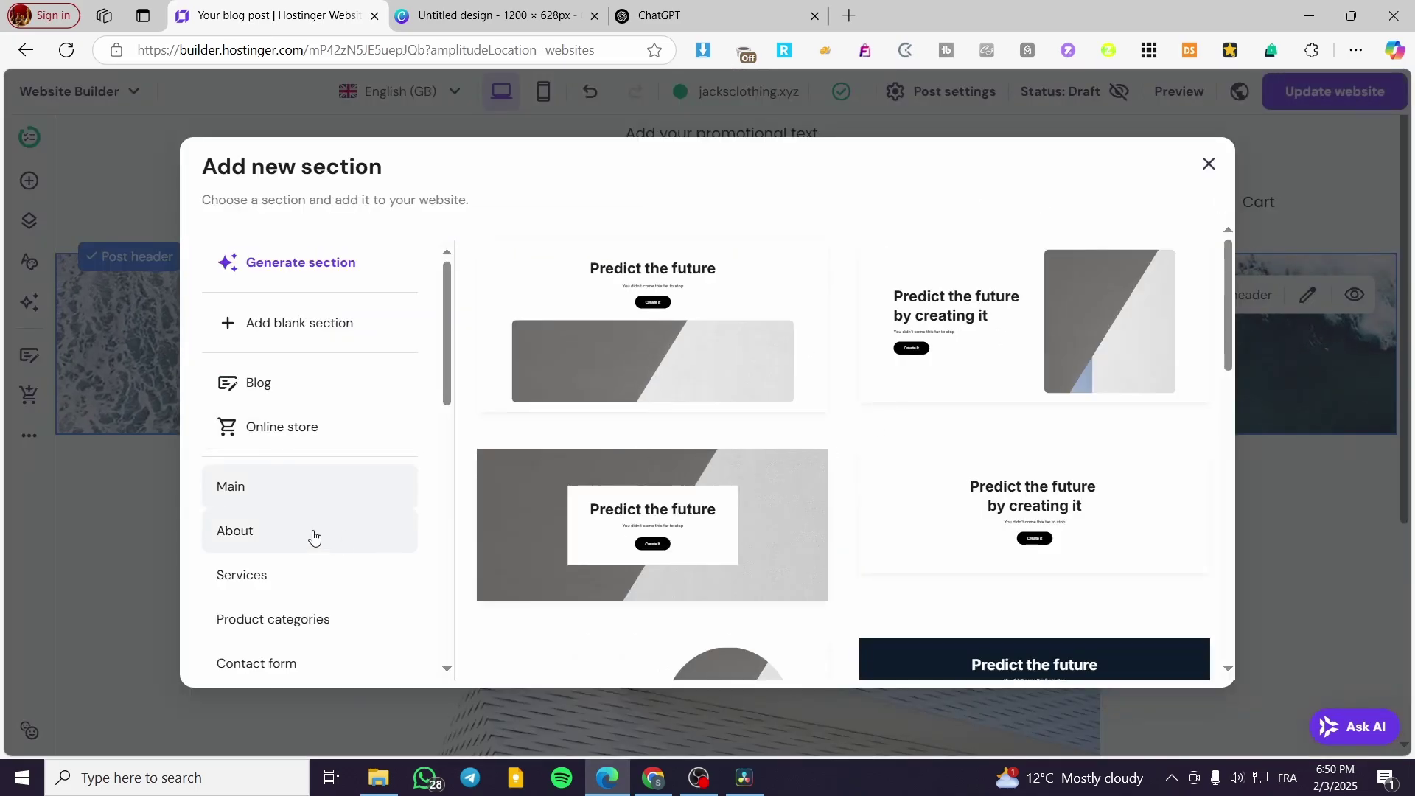
{"action": "left_click", "coordinate": [1203, 165]}
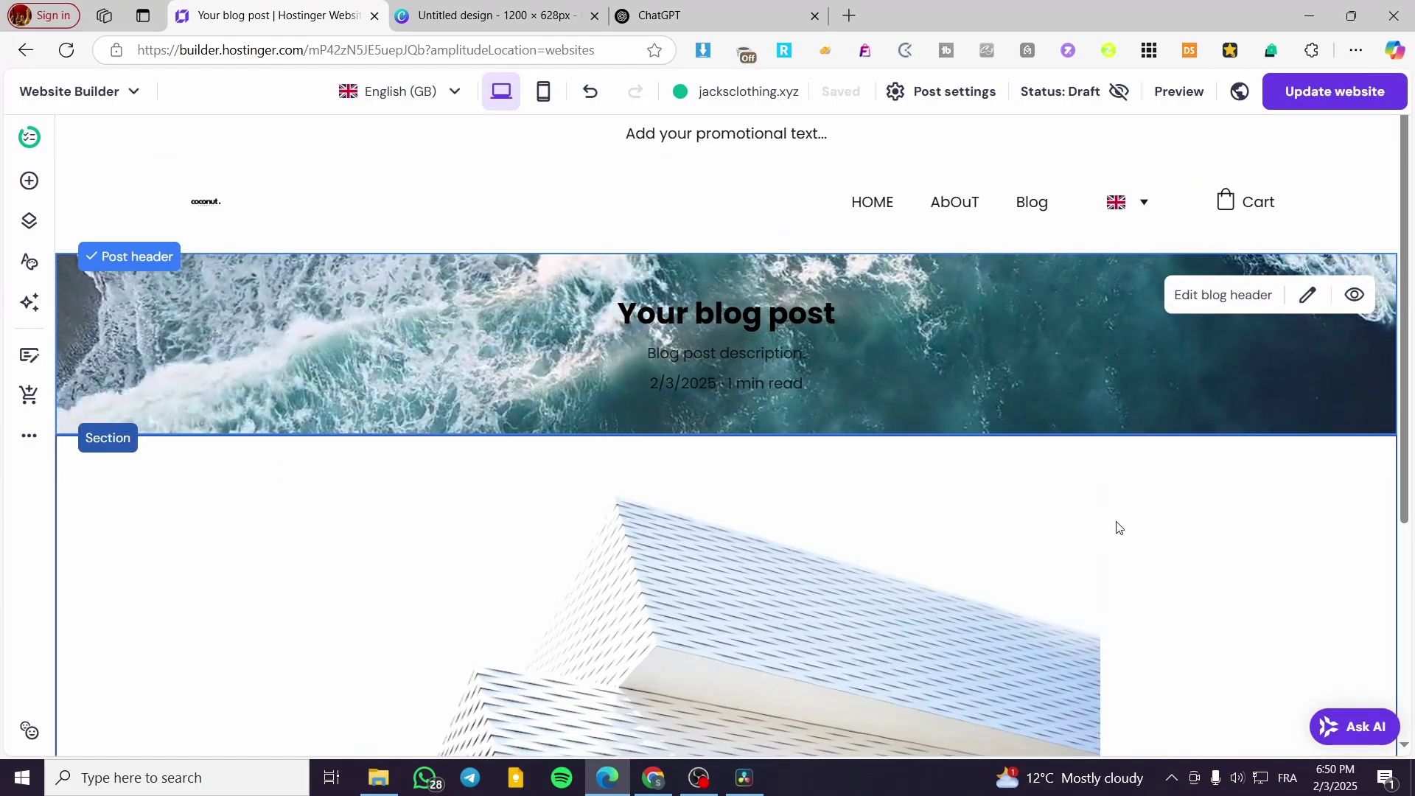
Set the post header background back to solid purple (#6f1787) and close the panel
{"action": "left_click", "coordinate": [1237, 309]}
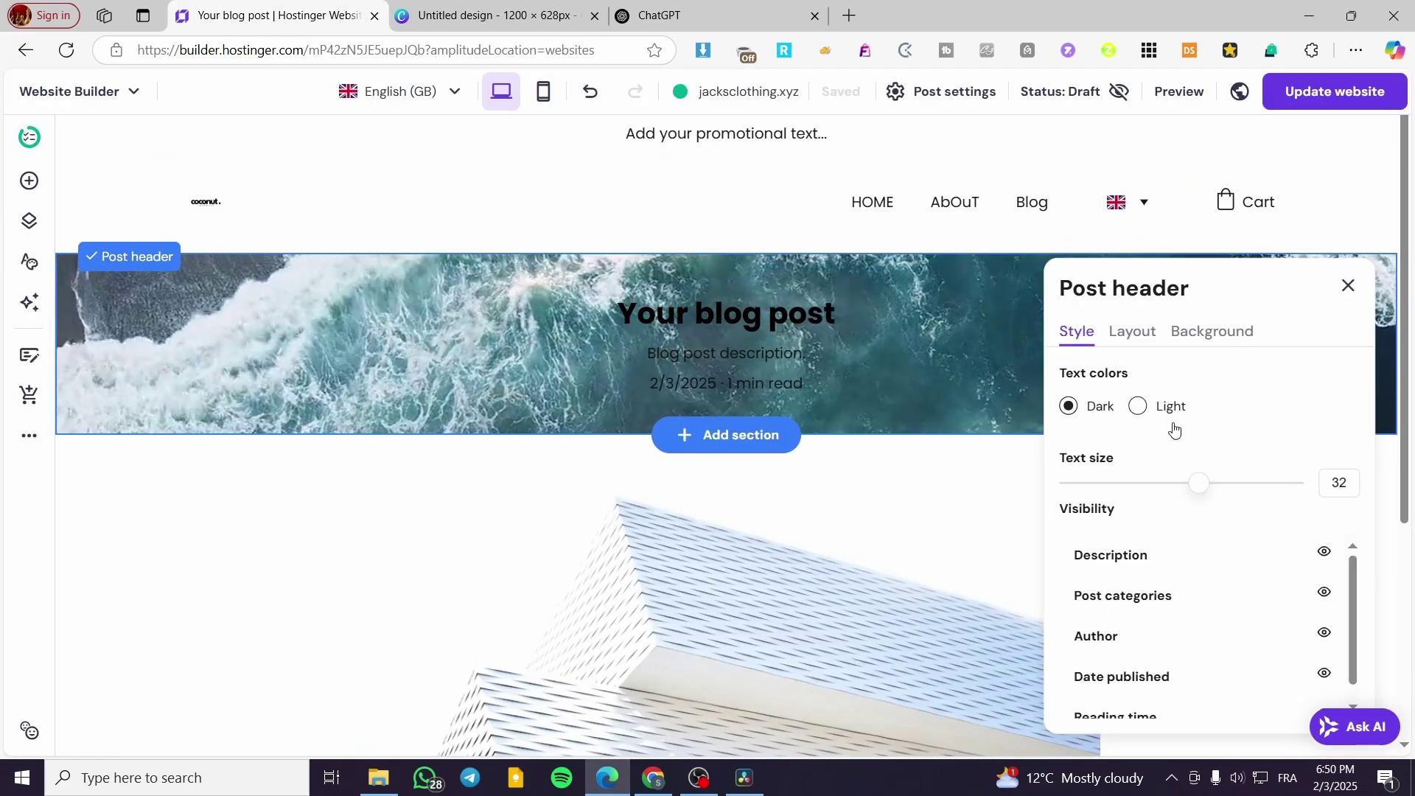
{"action": "left_click", "coordinate": [1144, 343]}
{"action": "left_click", "coordinate": [1217, 350]}
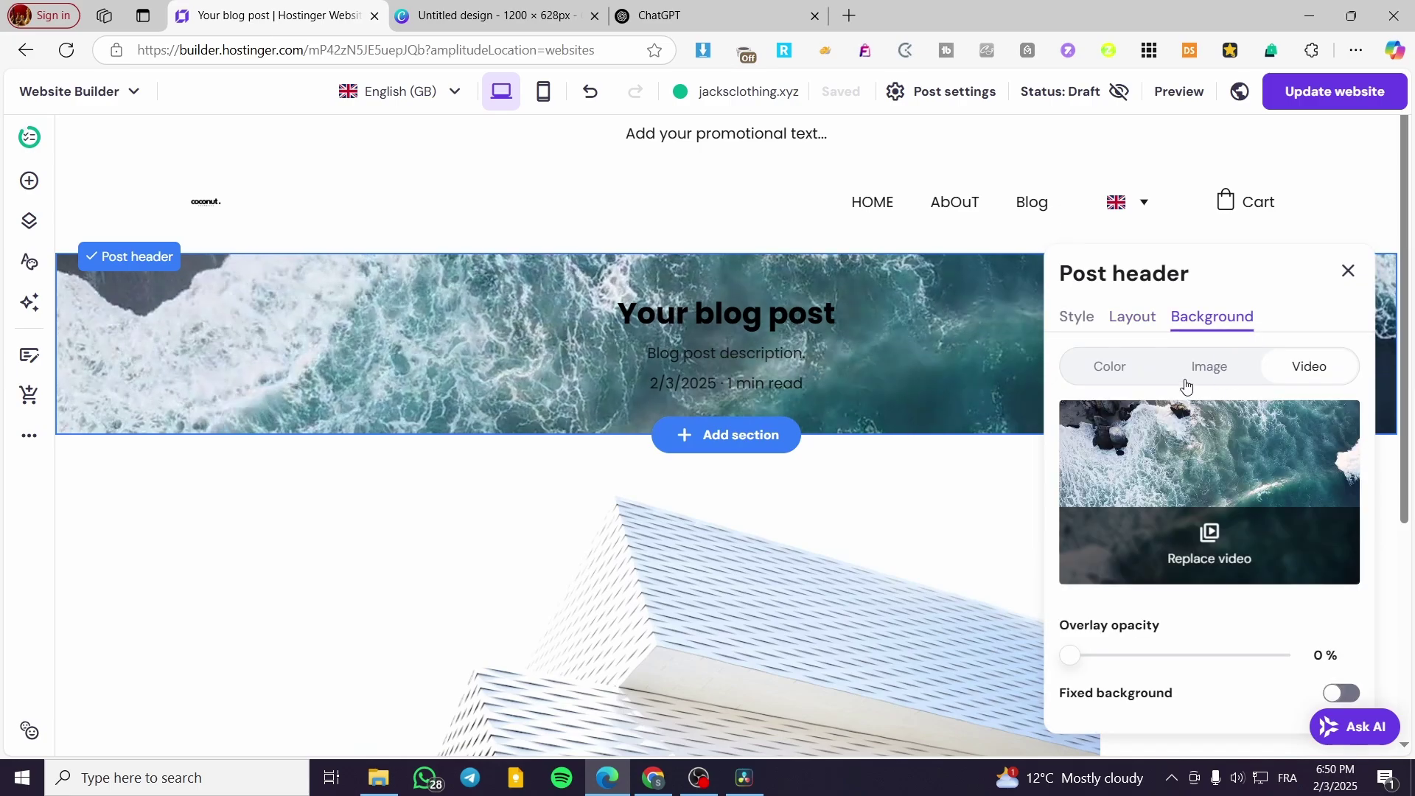
{"action": "left_click", "coordinate": [1090, 409]}
{"action": "left_click", "coordinate": [1347, 306]}
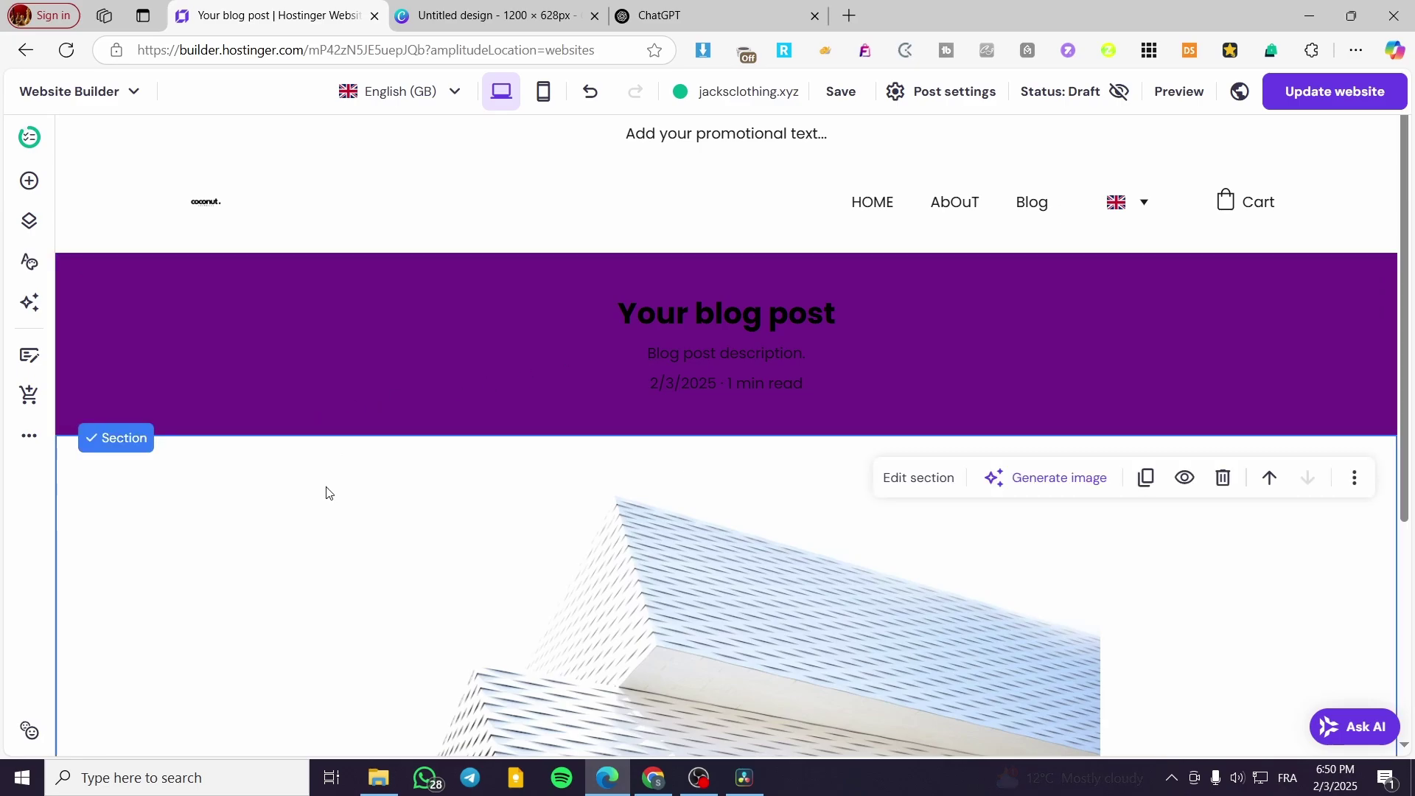
{"action": "scroll", "coordinate": [471, 458], "scroll_direction": "down", "scroll_amount": 4}
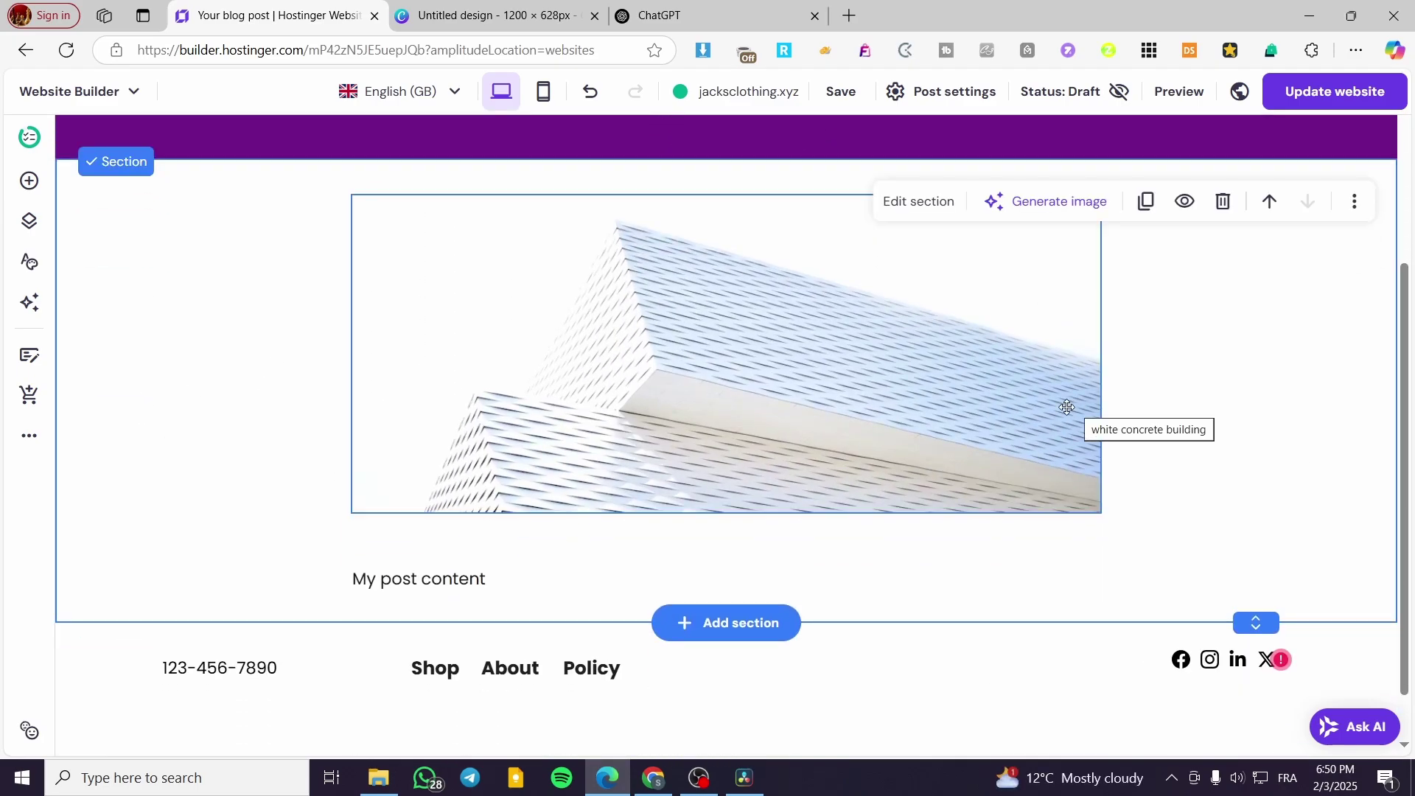
{"action": "left_click", "coordinate": [620, 469]}
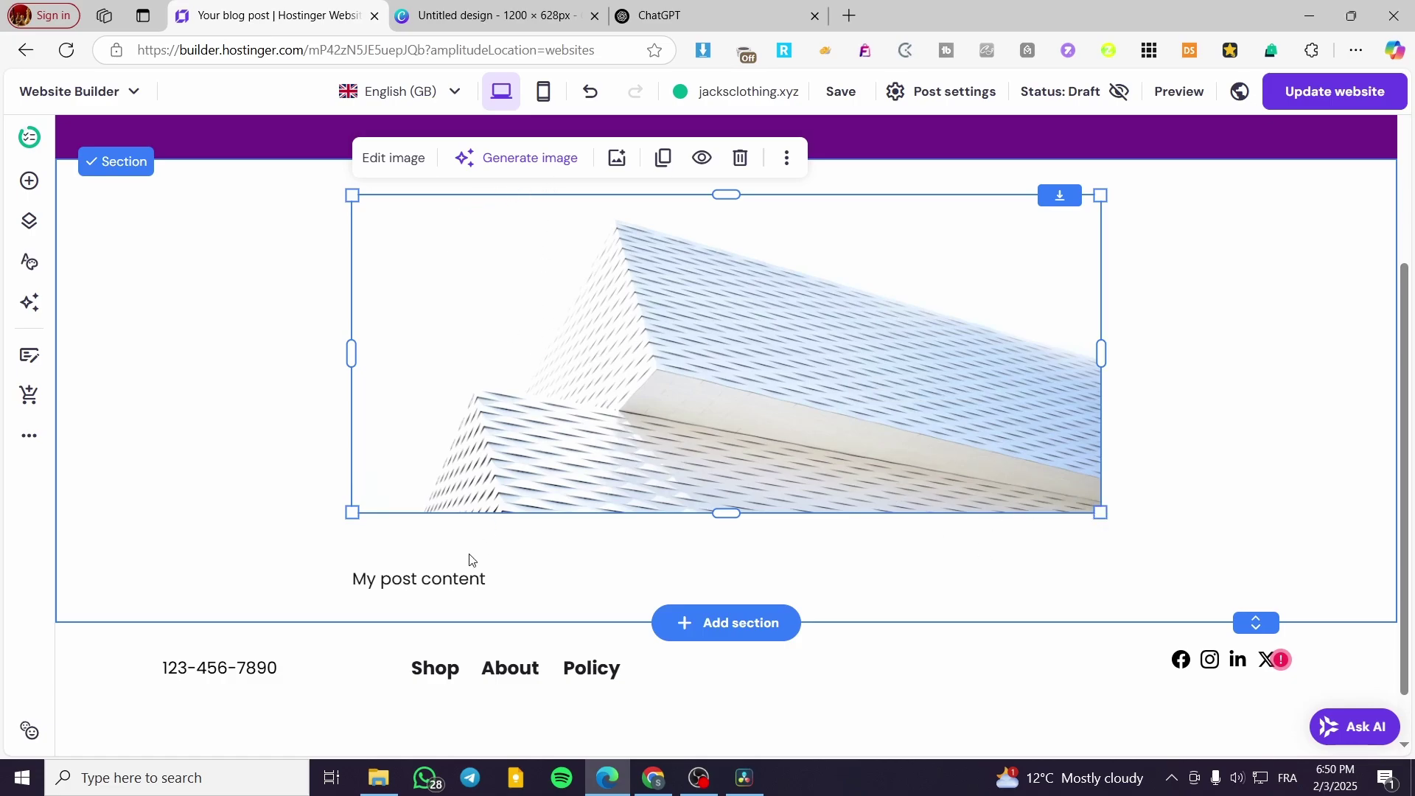
{"action": "left_click", "coordinate": [464, 581]}
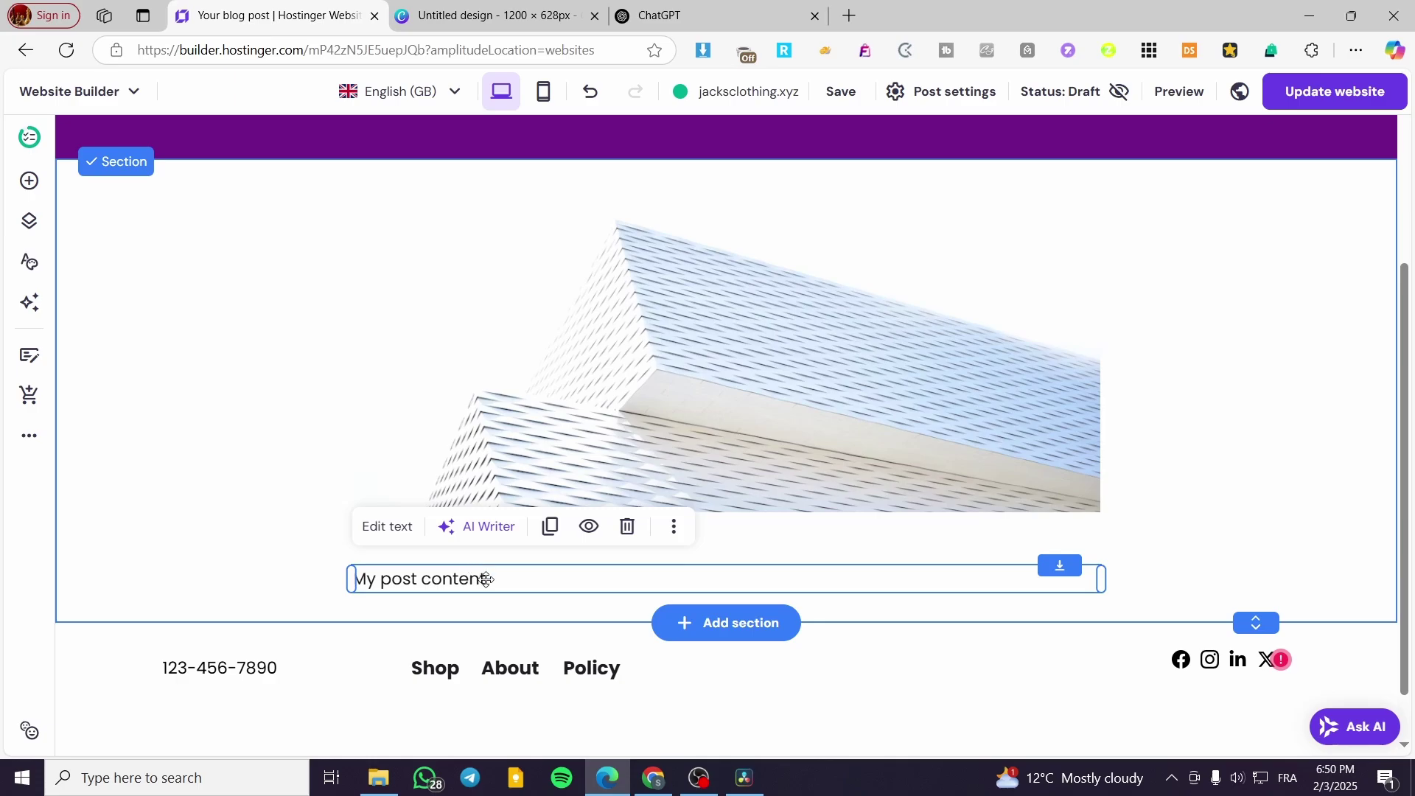
In ChatGPT, stay logged out and send a prompt asking for an article on France's best universities
{"action": "left_click", "coordinate": [718, 16]}
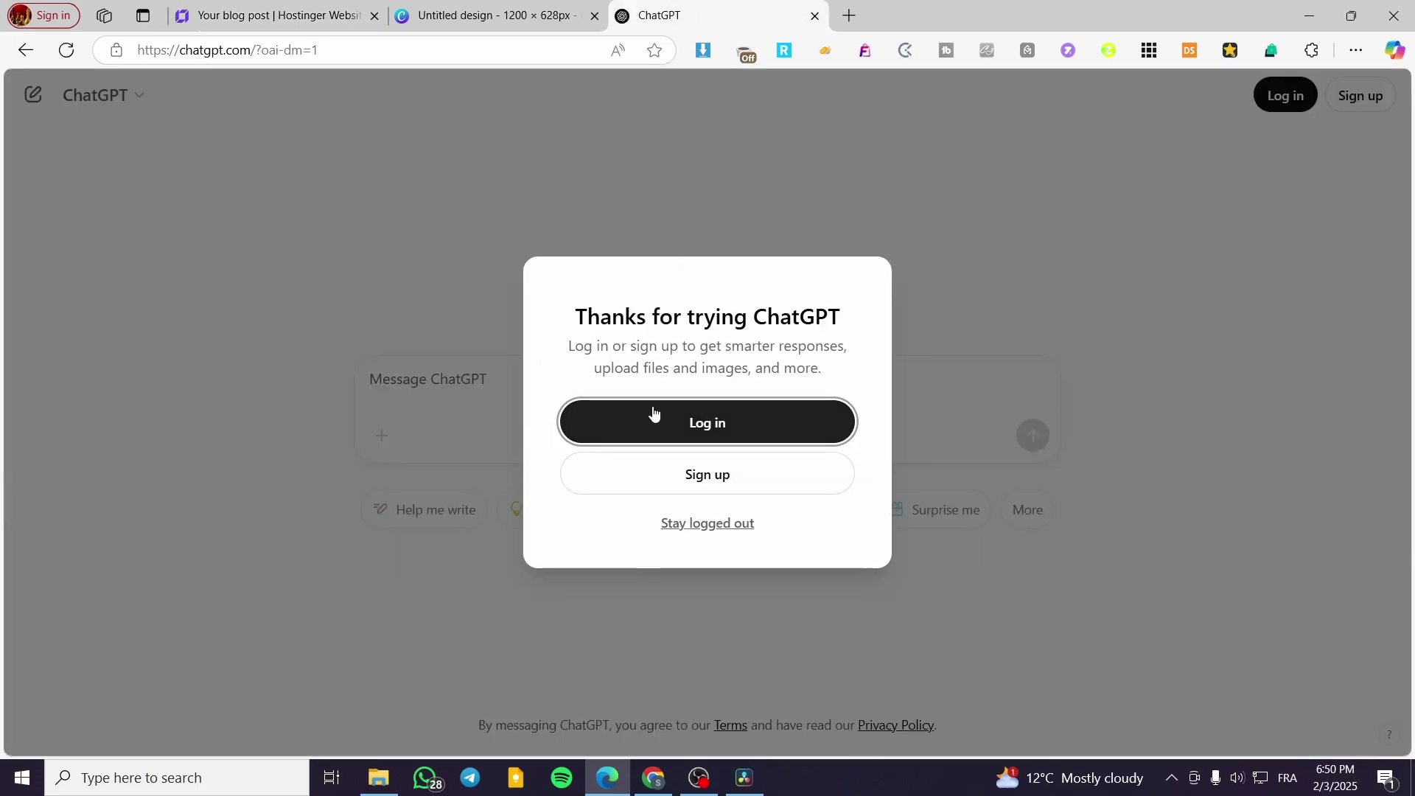
{"action": "left_click", "coordinate": [733, 526]}
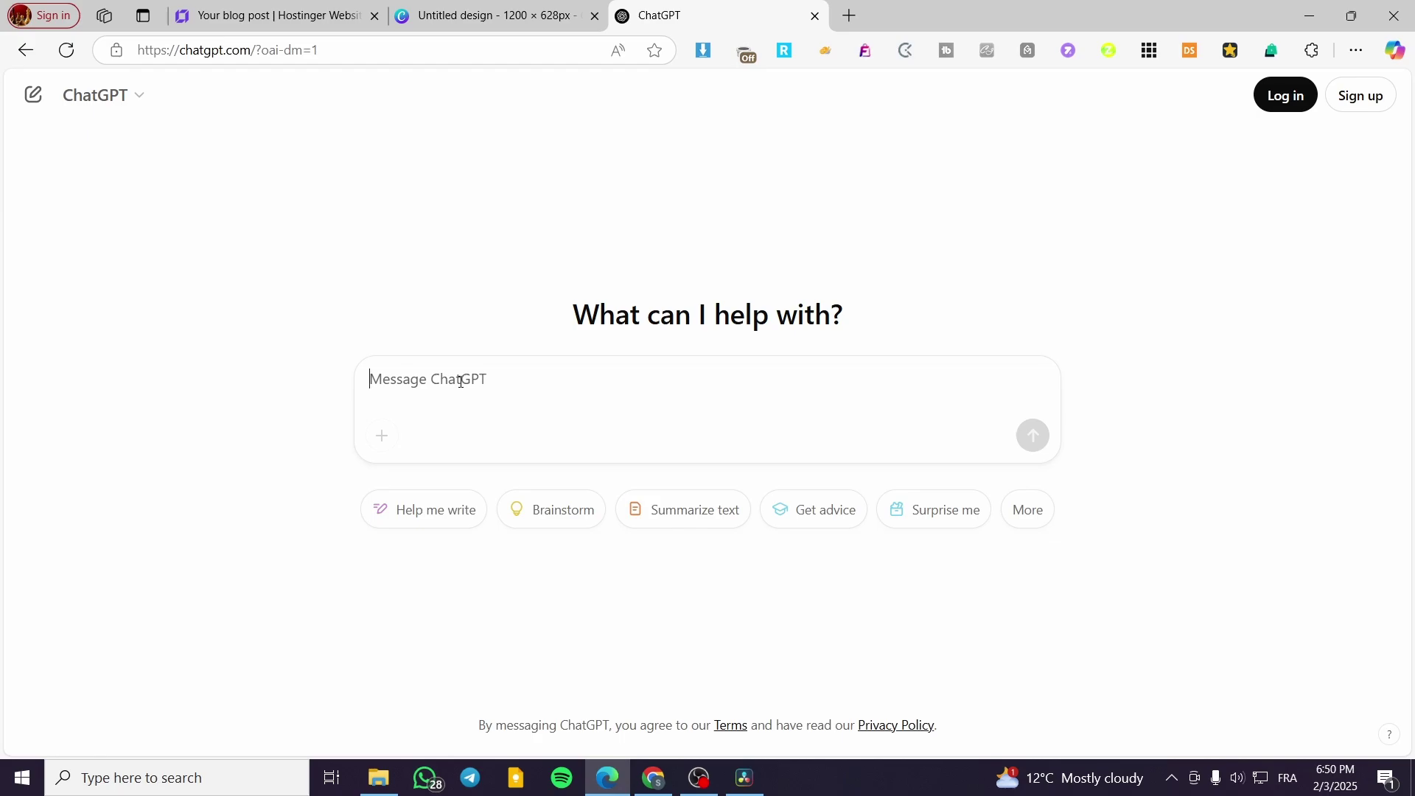
{"action": "type", "text": "A"}
{"action": "key", "text": "BackSpace"}
{"action": "key", "text": "BackSpace"}
{"action": "type", "text": "Wr"}
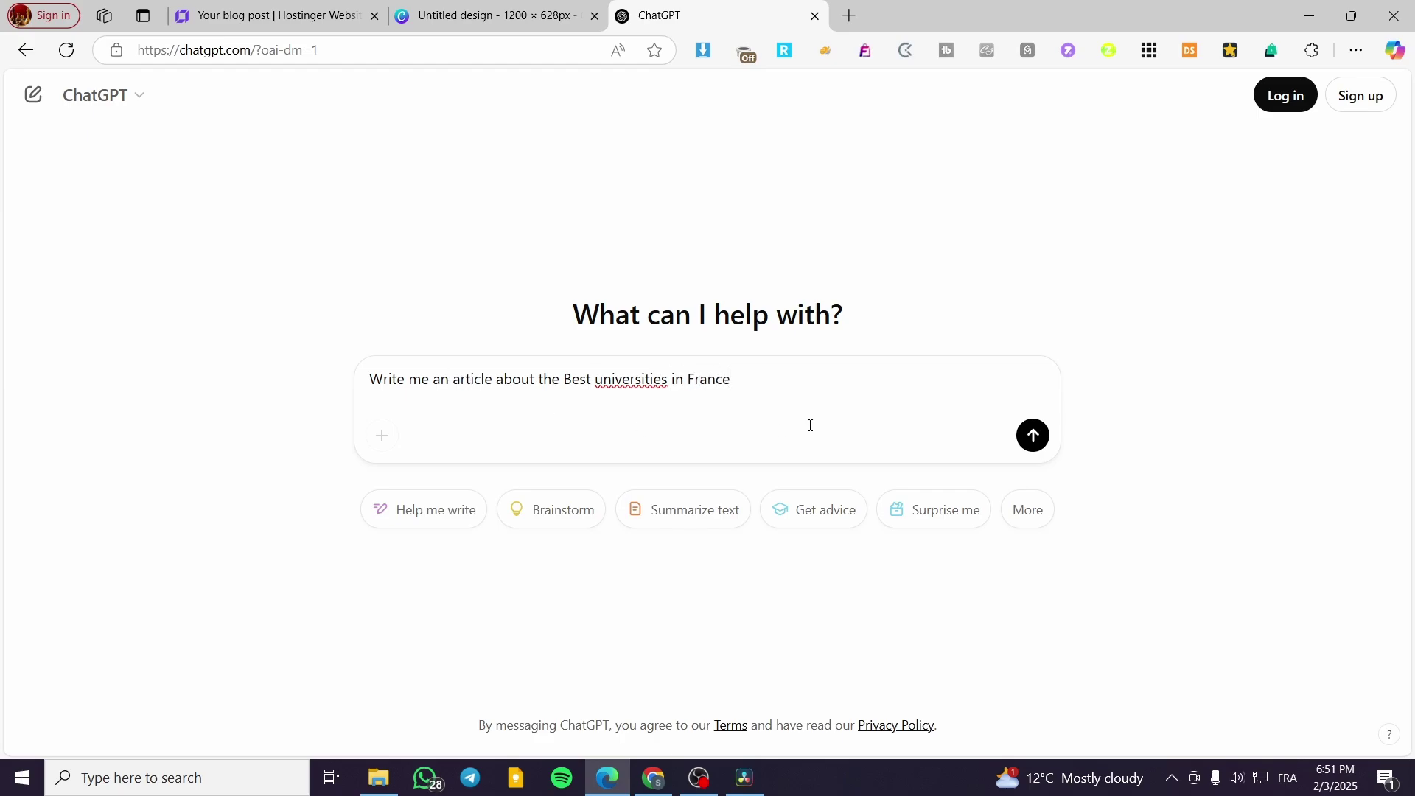
{"action": "key", "text": "Return"}
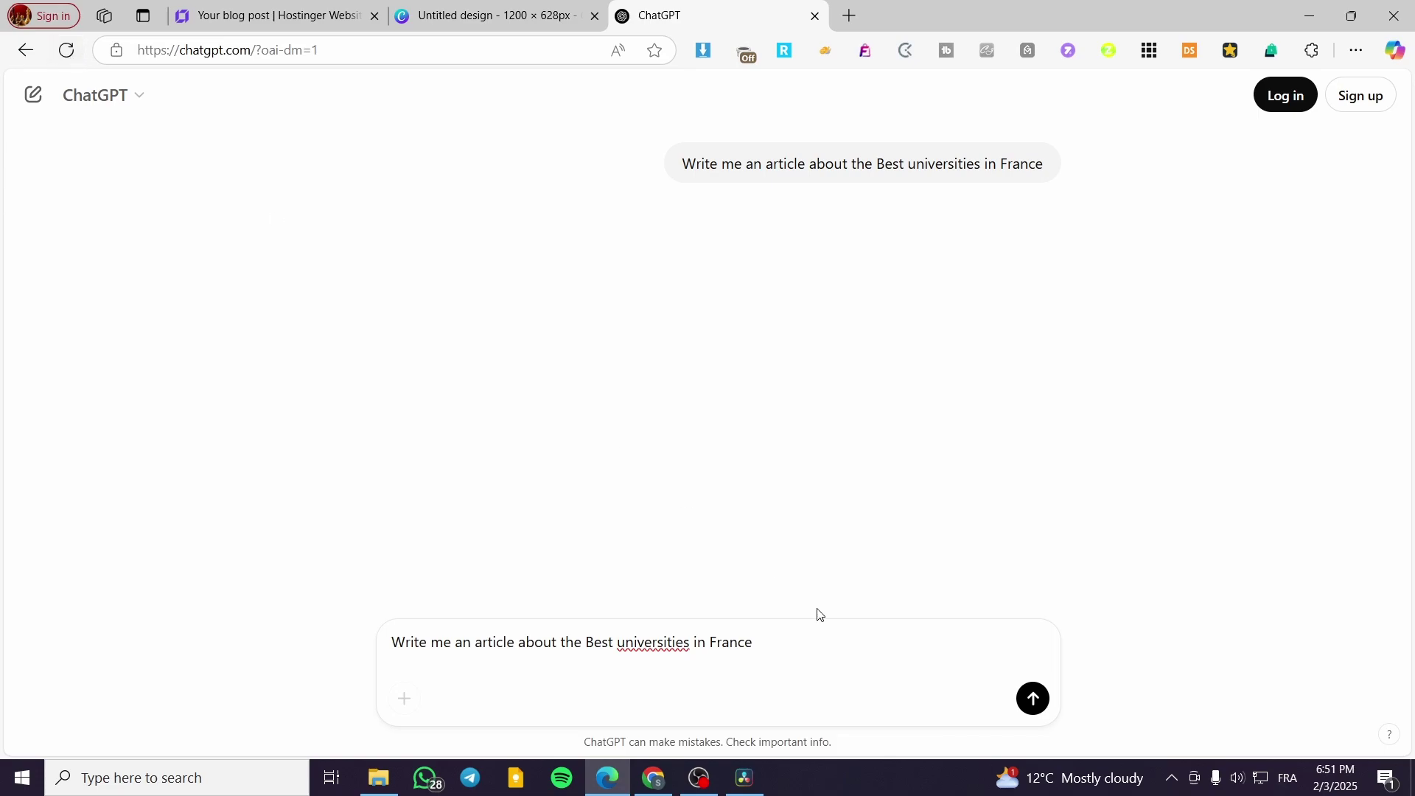
Copy the prompt, reload ChatGPT for a fresh chat, and resend the French universities article request
{"action": "left_click_drag", "start_coordinate": [755, 642], "coordinate": [289, 648]}
{"action": "key", "text": "ctrl+c"}
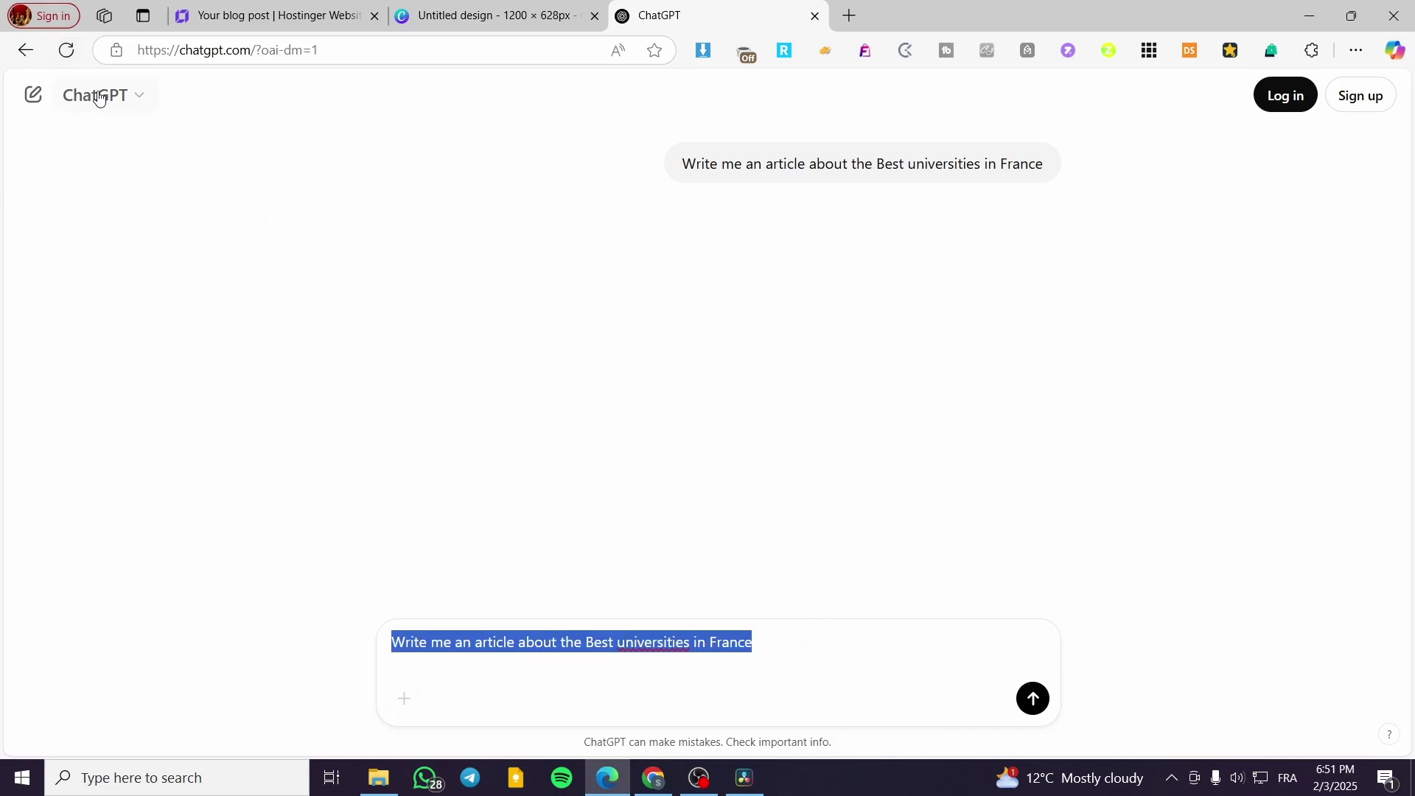
{"action": "key", "text": "F5"}
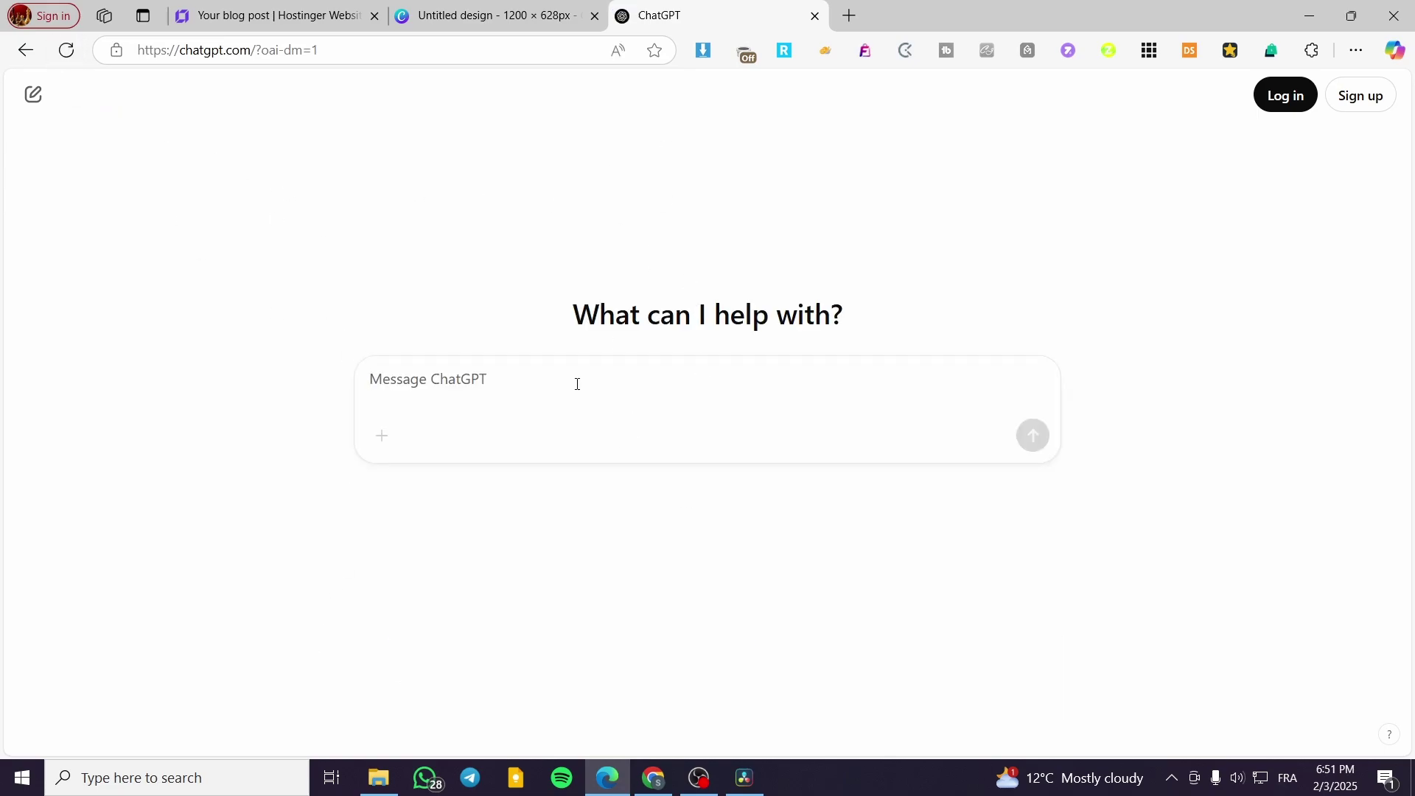
{"action": "key", "text": "ctrl+v"}
{"action": "key", "text": "Return"}
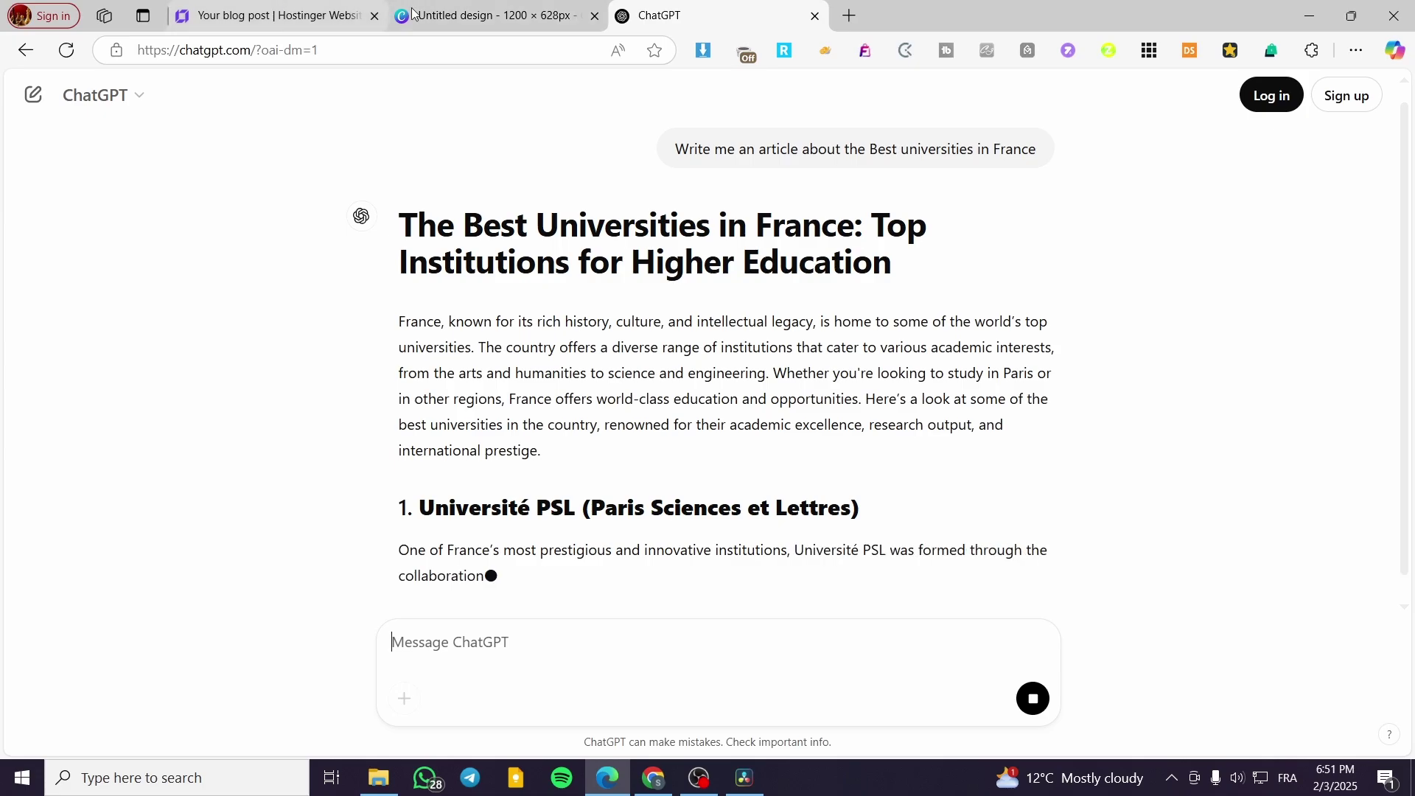
Check the A TASTE OF PARIS design in Canva, then select the blog post's image in Hostinger
{"action": "left_click", "coordinate": [451, 14]}
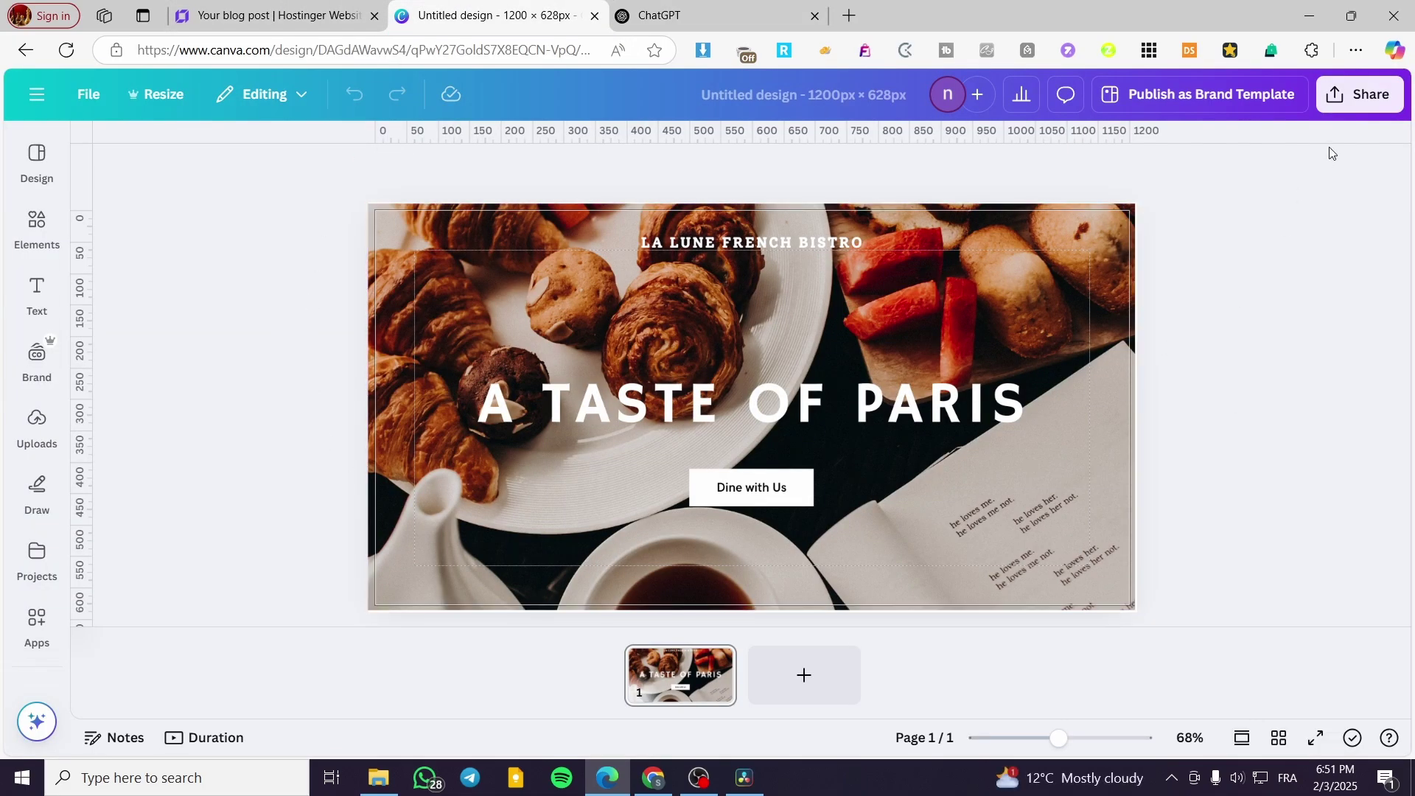
{"action": "left_click", "coordinate": [804, 495]}
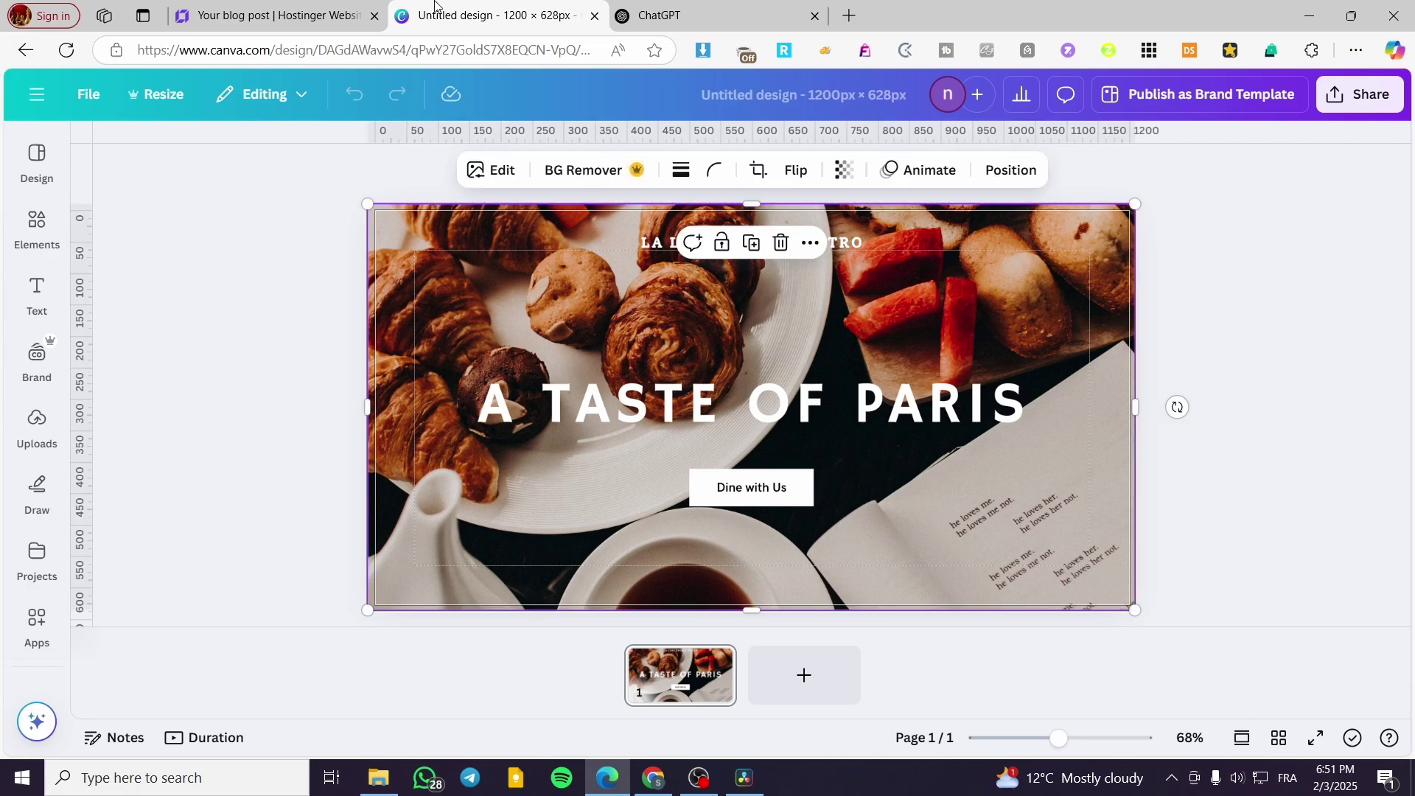
{"action": "left_click", "coordinate": [262, 15]}
{"action": "left_click", "coordinate": [806, 373]}
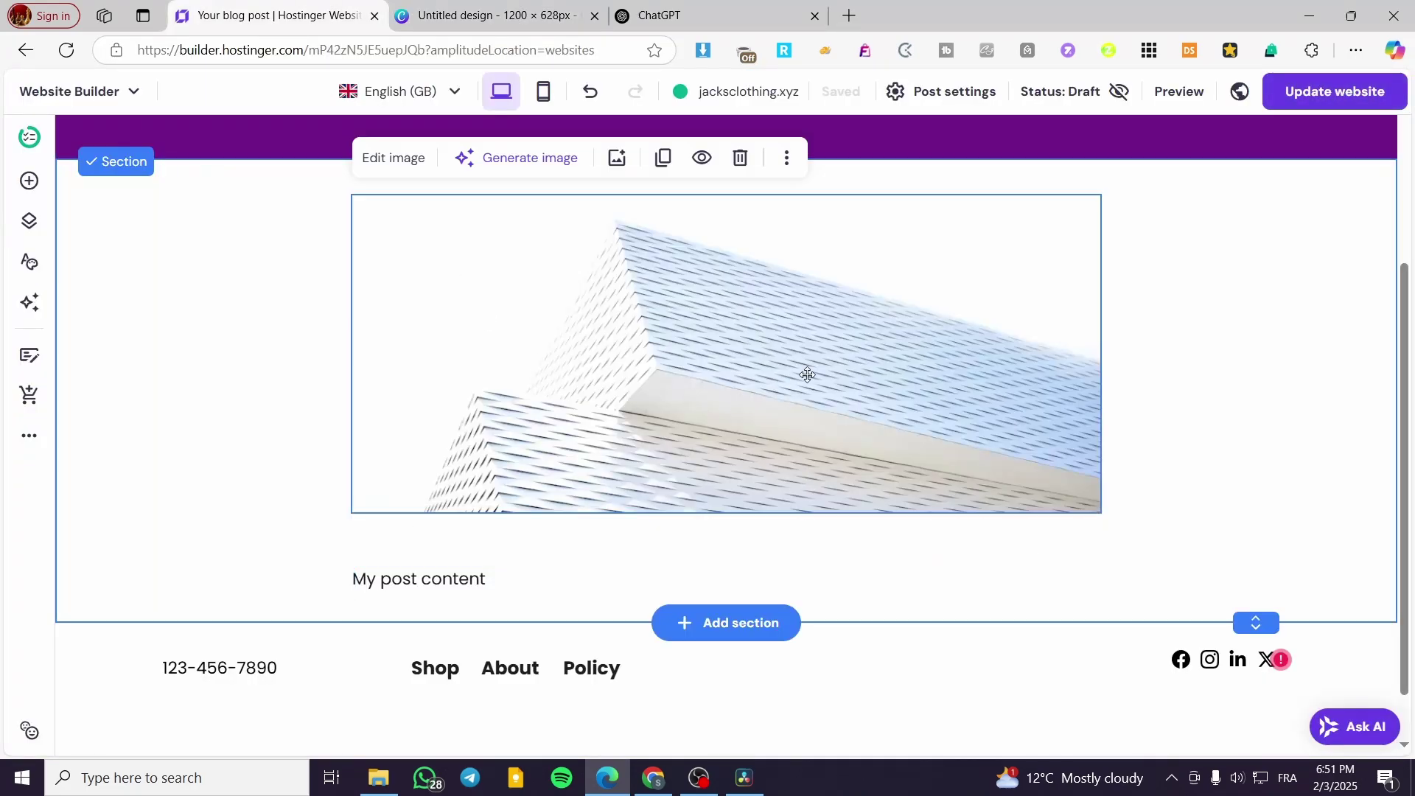
Upload 'Untitled design (5).png' from Edge's downloads into the Hostinger media library to replace the image
{"action": "left_click", "coordinate": [616, 157]}
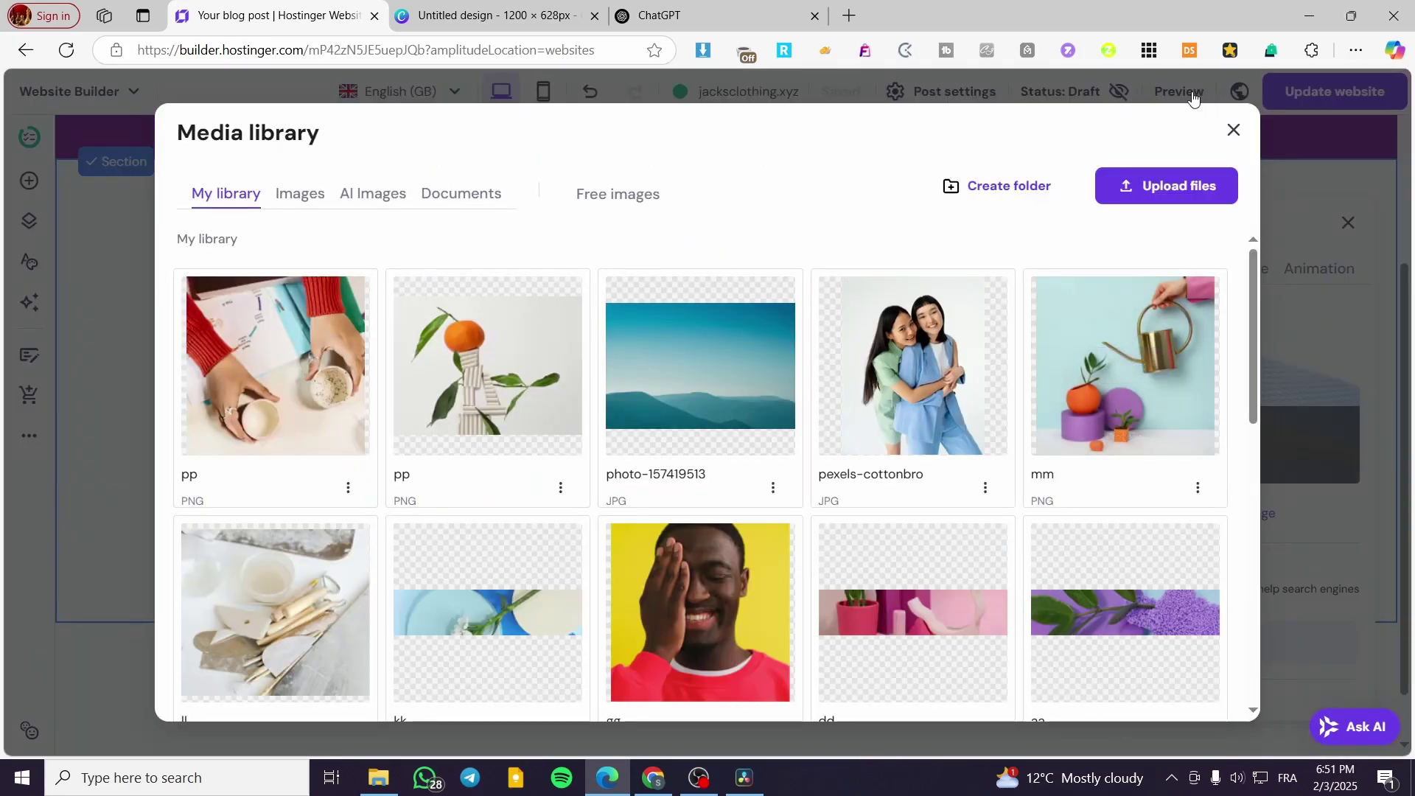
{"action": "mouse_move", "coordinate": [1115, 411]}
{"action": "left_click", "coordinate": [1356, 50]}
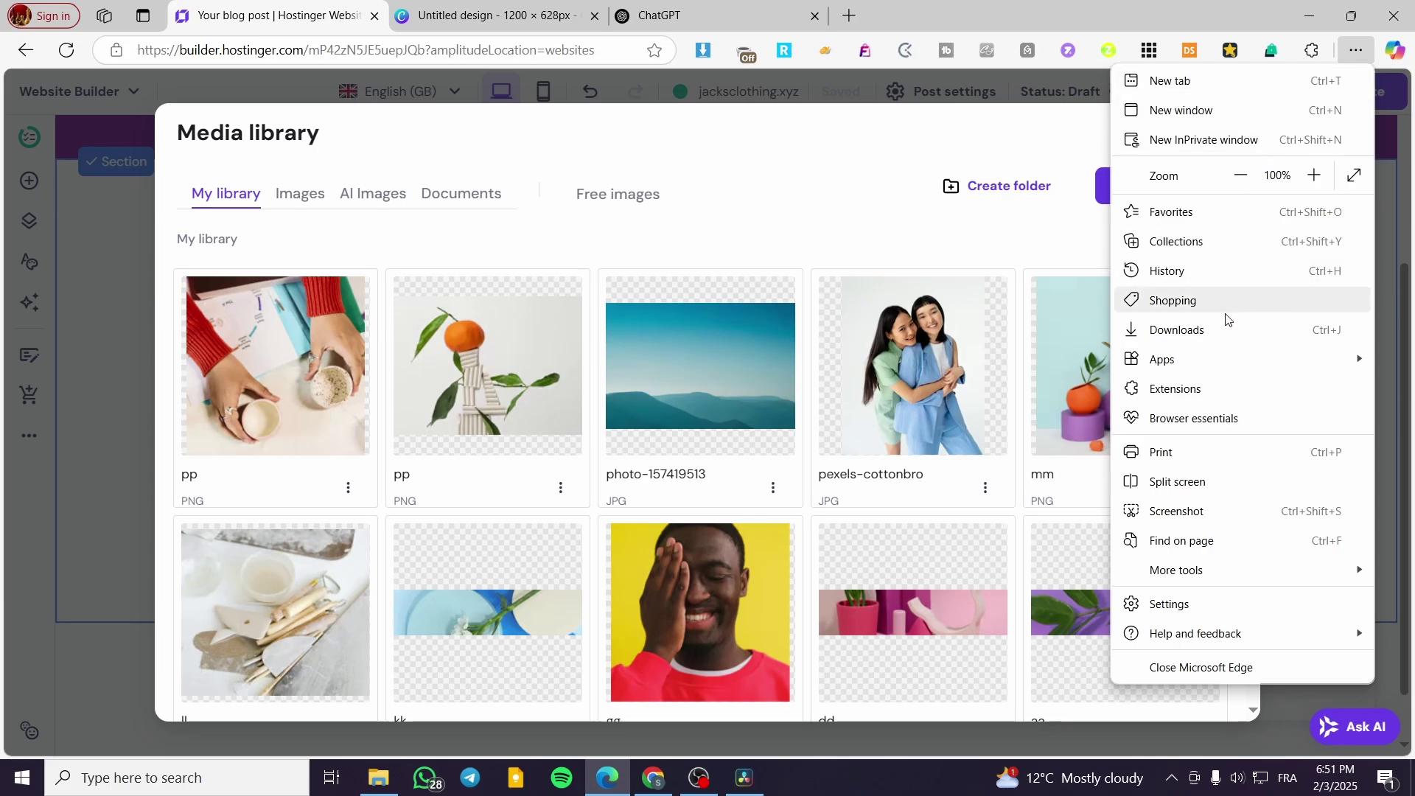
{"action": "left_click", "coordinate": [1253, 333]}
{"action": "left_click_drag", "start_coordinate": [1085, 193], "coordinate": [828, 568]}
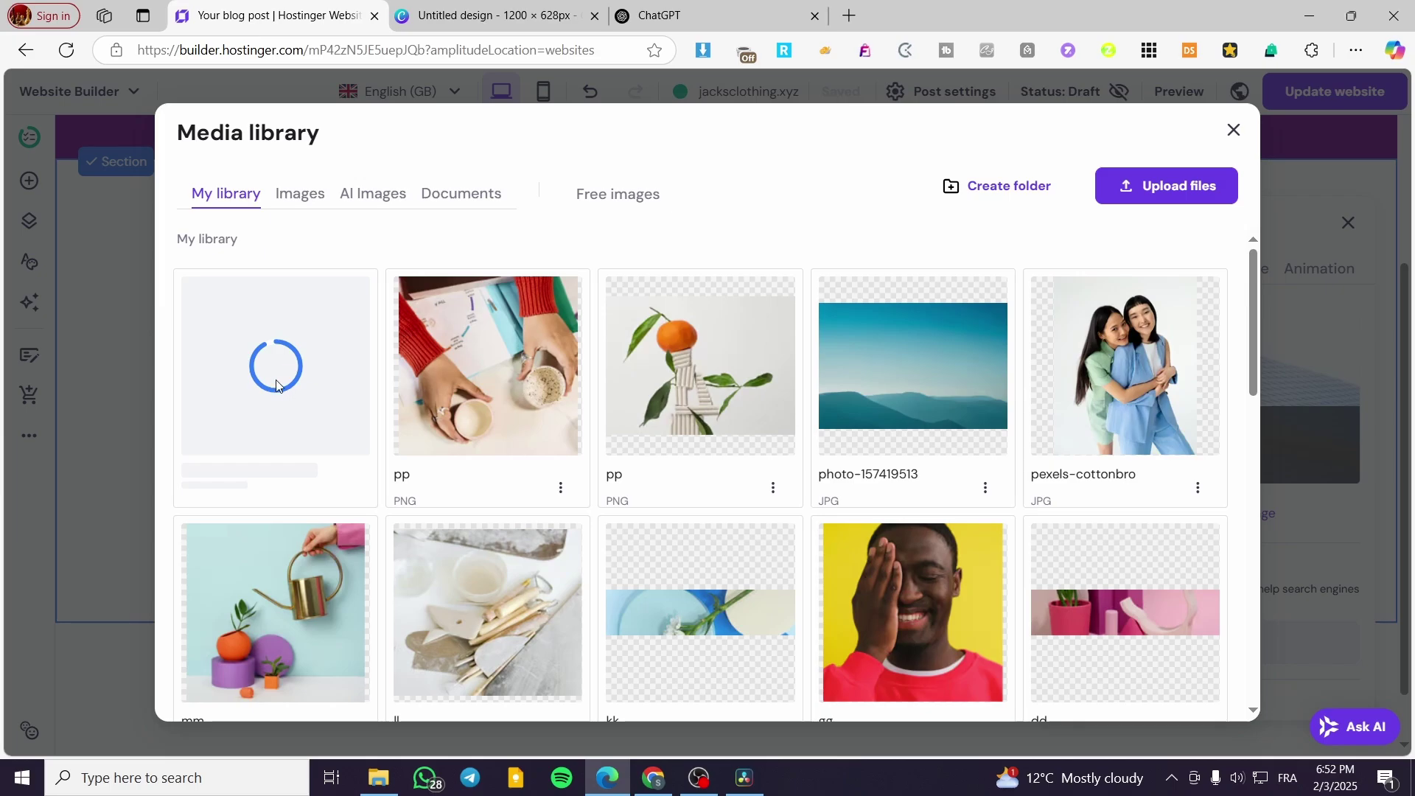
Review the finished universities article in ChatGPT, then return to the media library holding untitled-design-5
{"action": "left_click", "coordinate": [660, 15]}
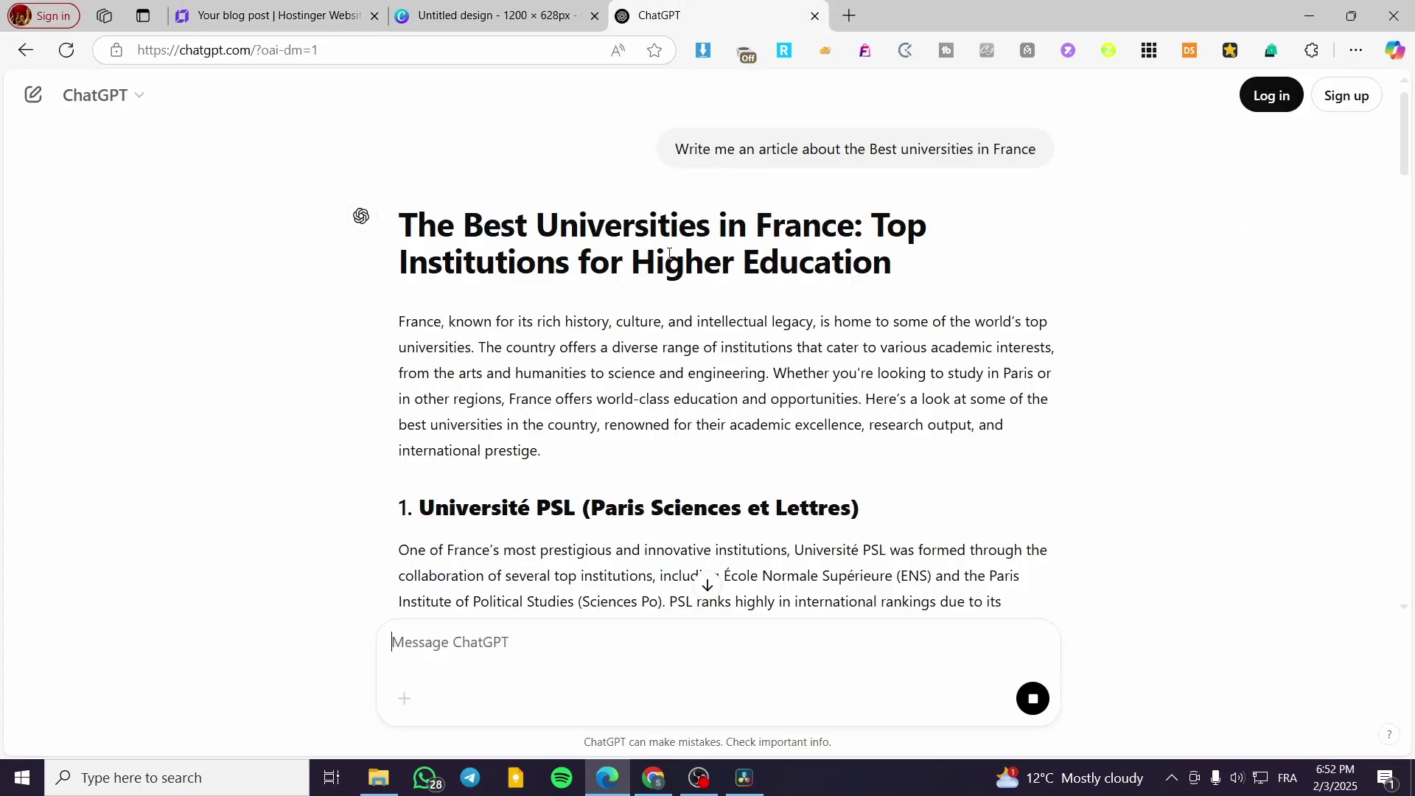
{"action": "left_click", "coordinate": [708, 584]}
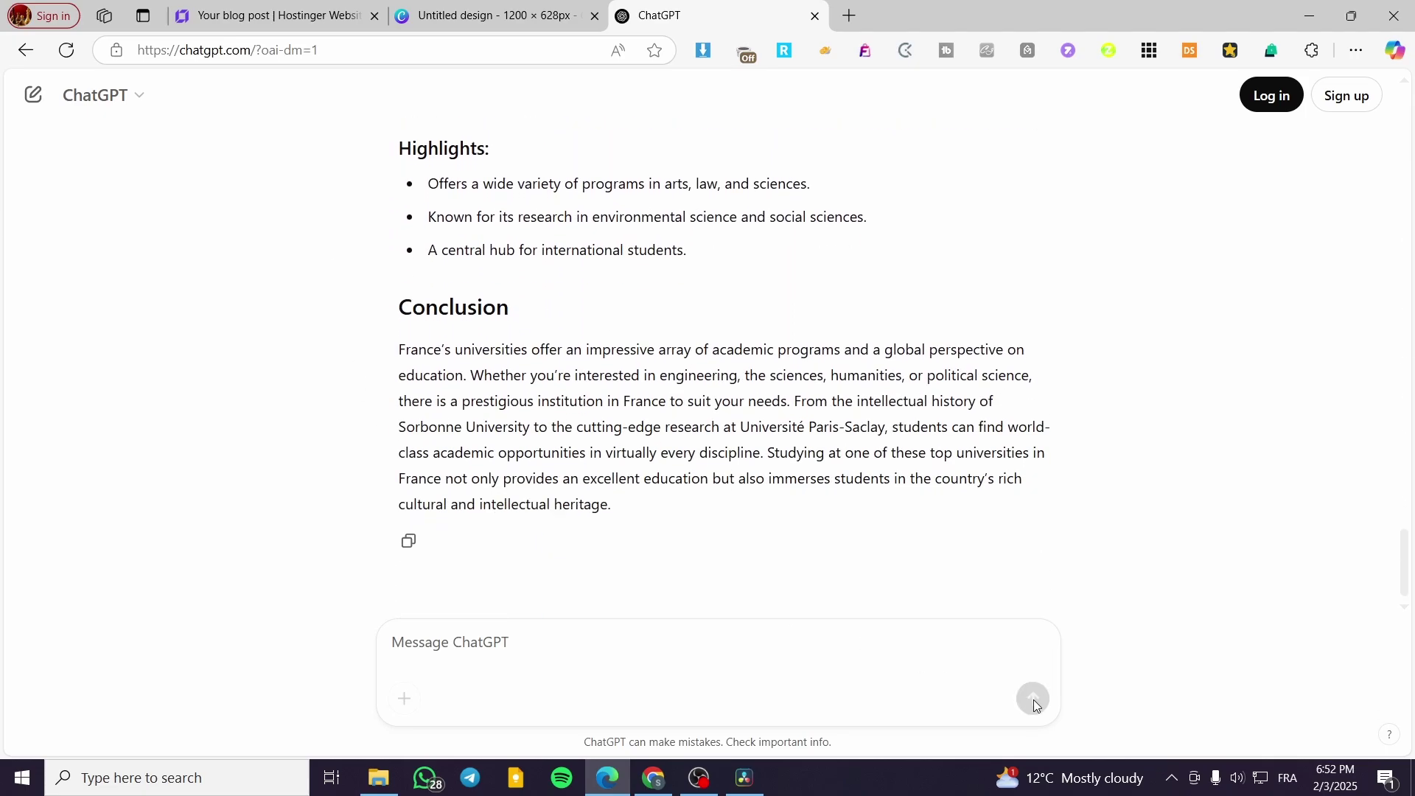
{"action": "left_click", "coordinate": [445, 9]}
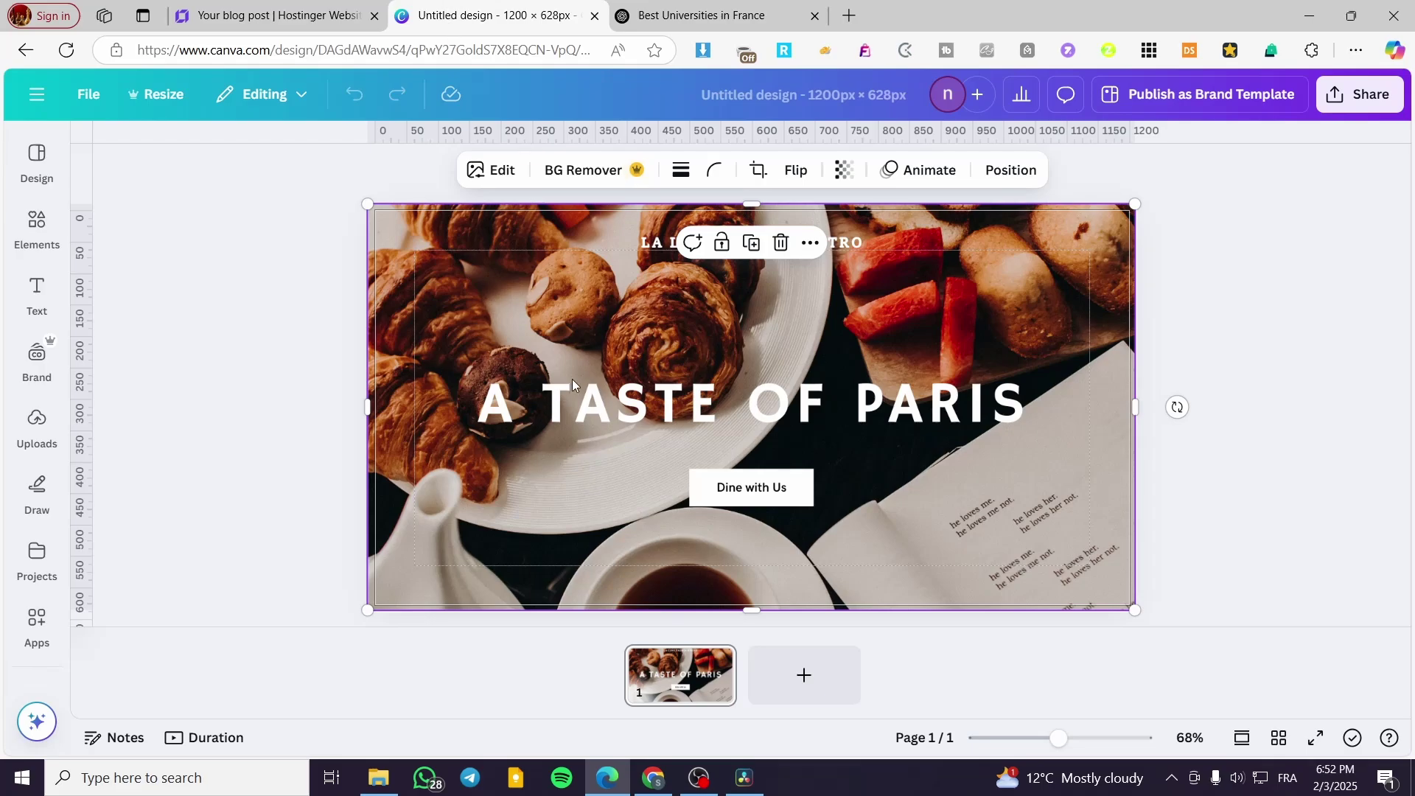
{"action": "left_click", "coordinate": [302, 15]}
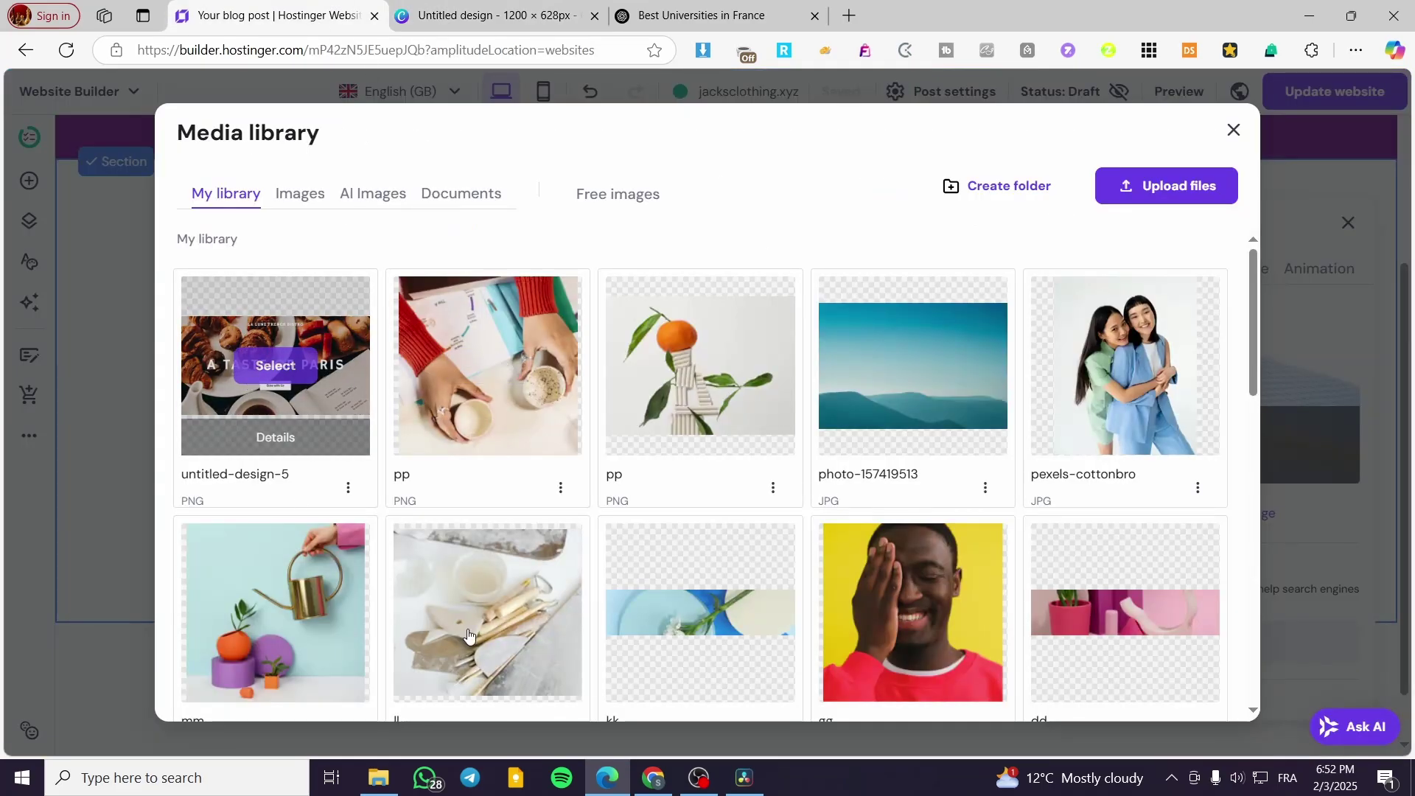
Use the untitled-design-5 Canva image as the post image and select all the placeholder post text
{"action": "left_click", "coordinate": [1125, 610]}
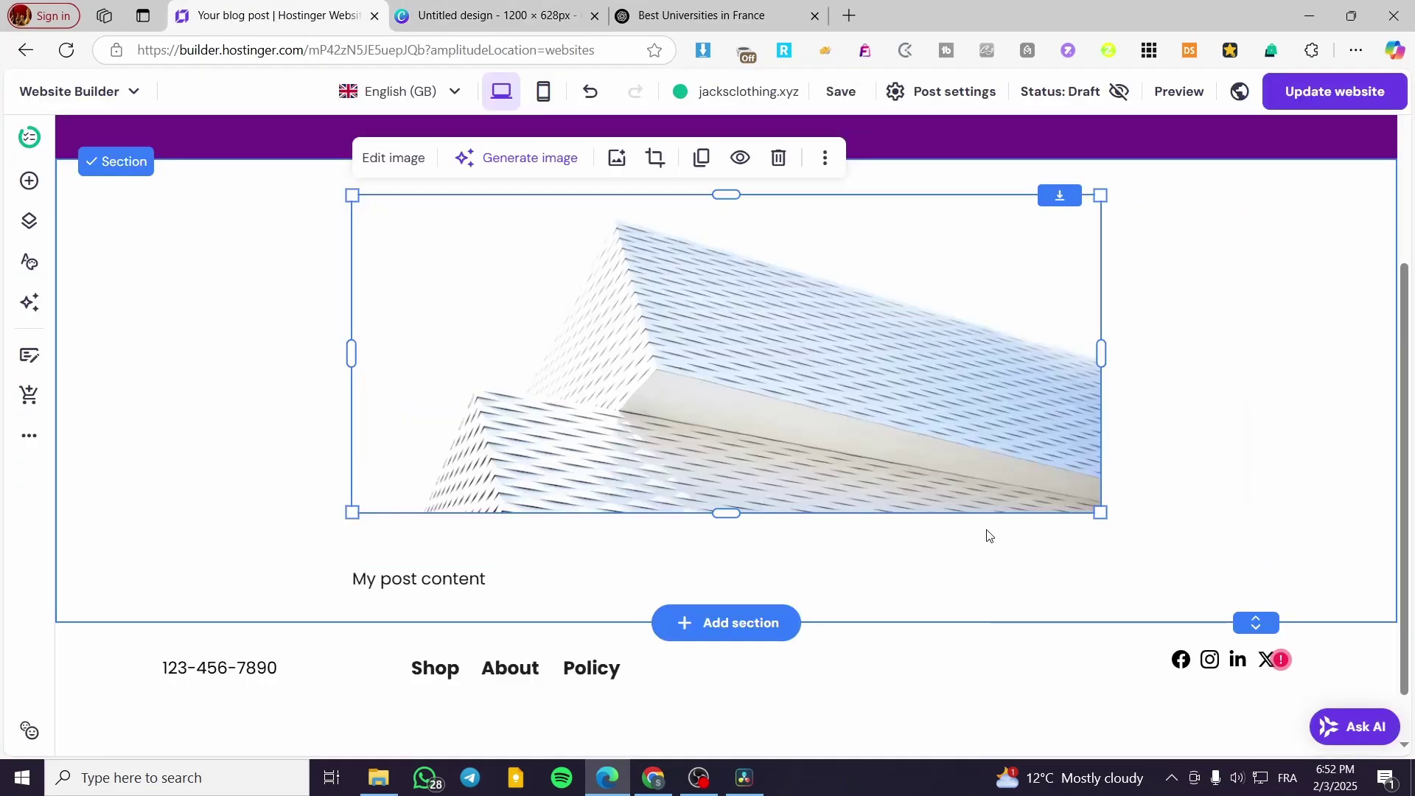
{"action": "left_click", "coordinate": [475, 574]}
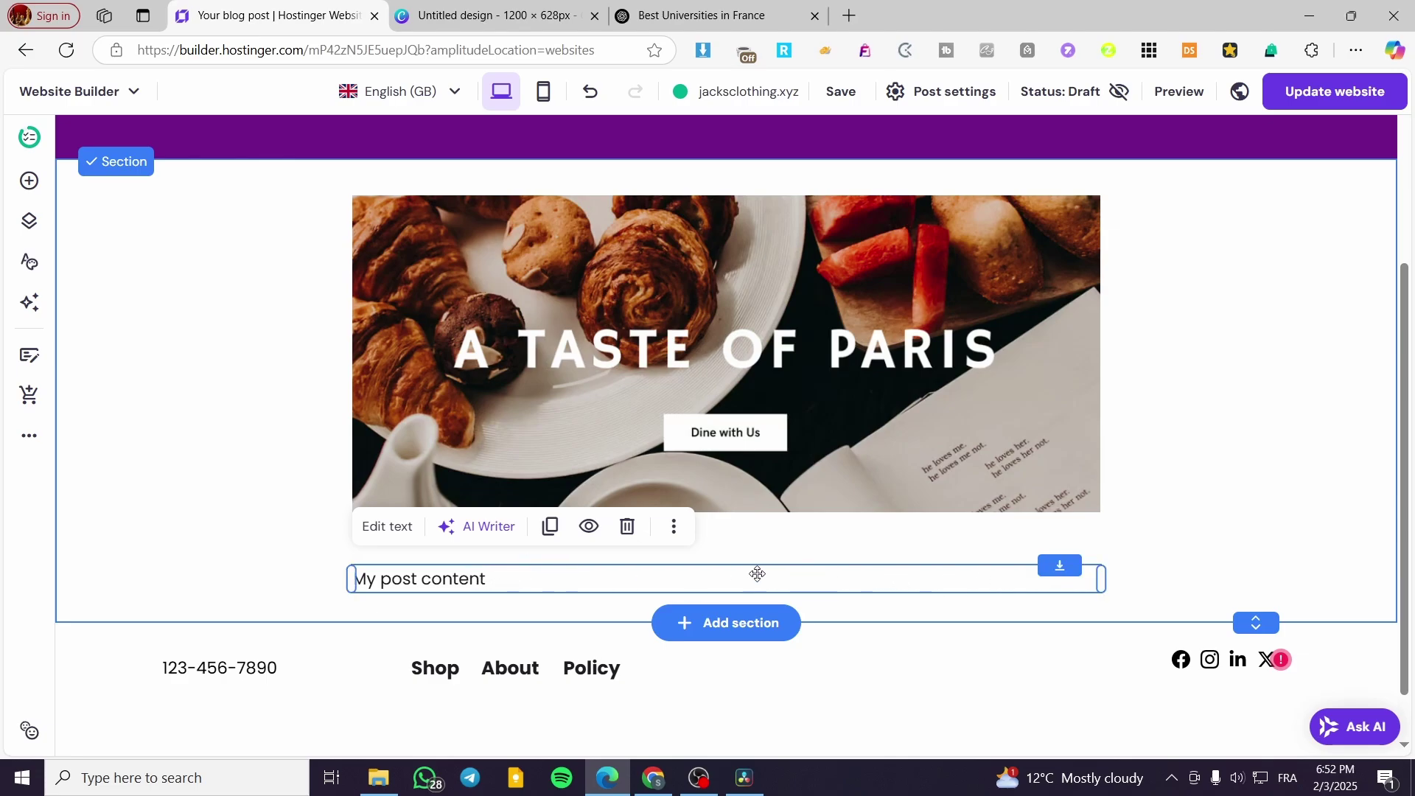
{"action": "left_click", "coordinate": [392, 544]}
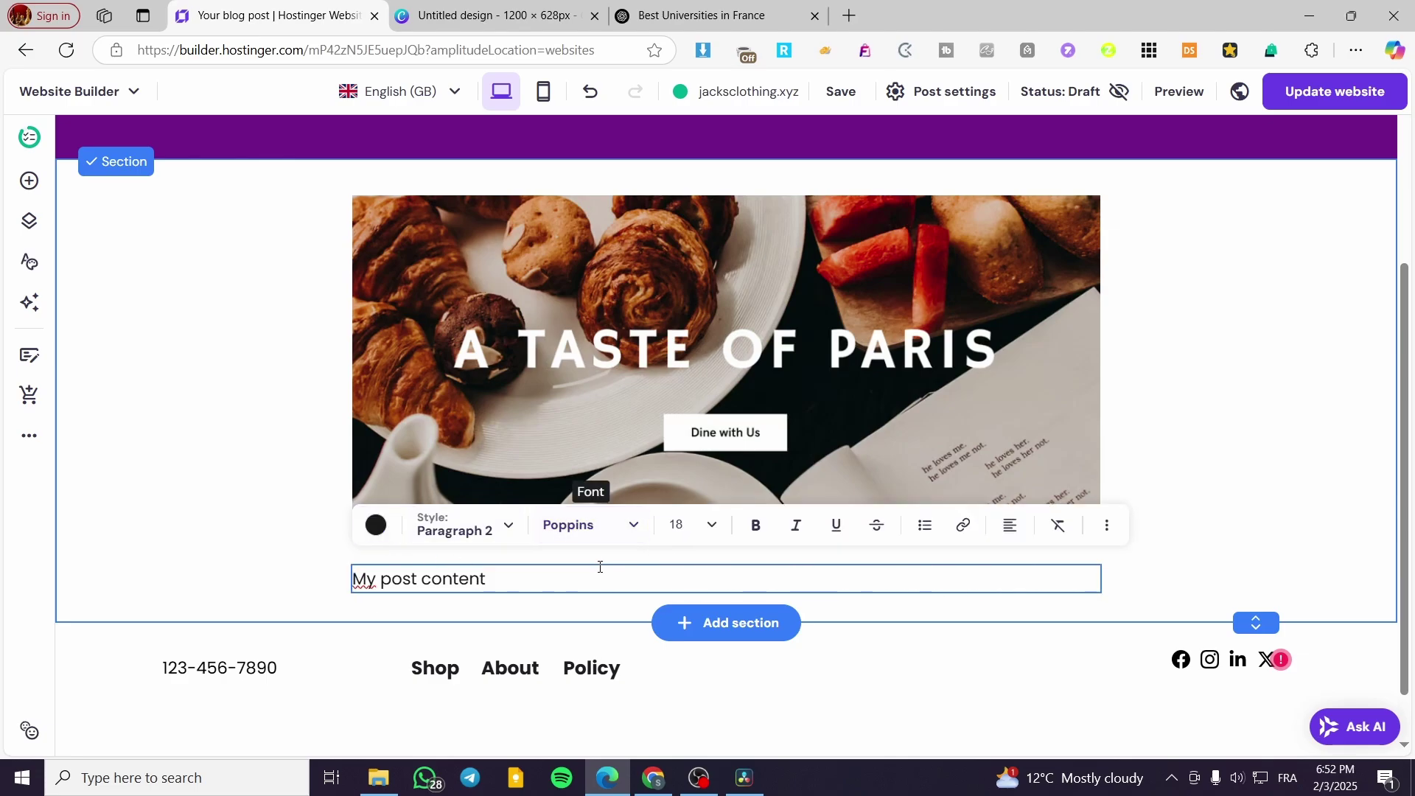
{"action": "key", "text": "ctrl+a"}
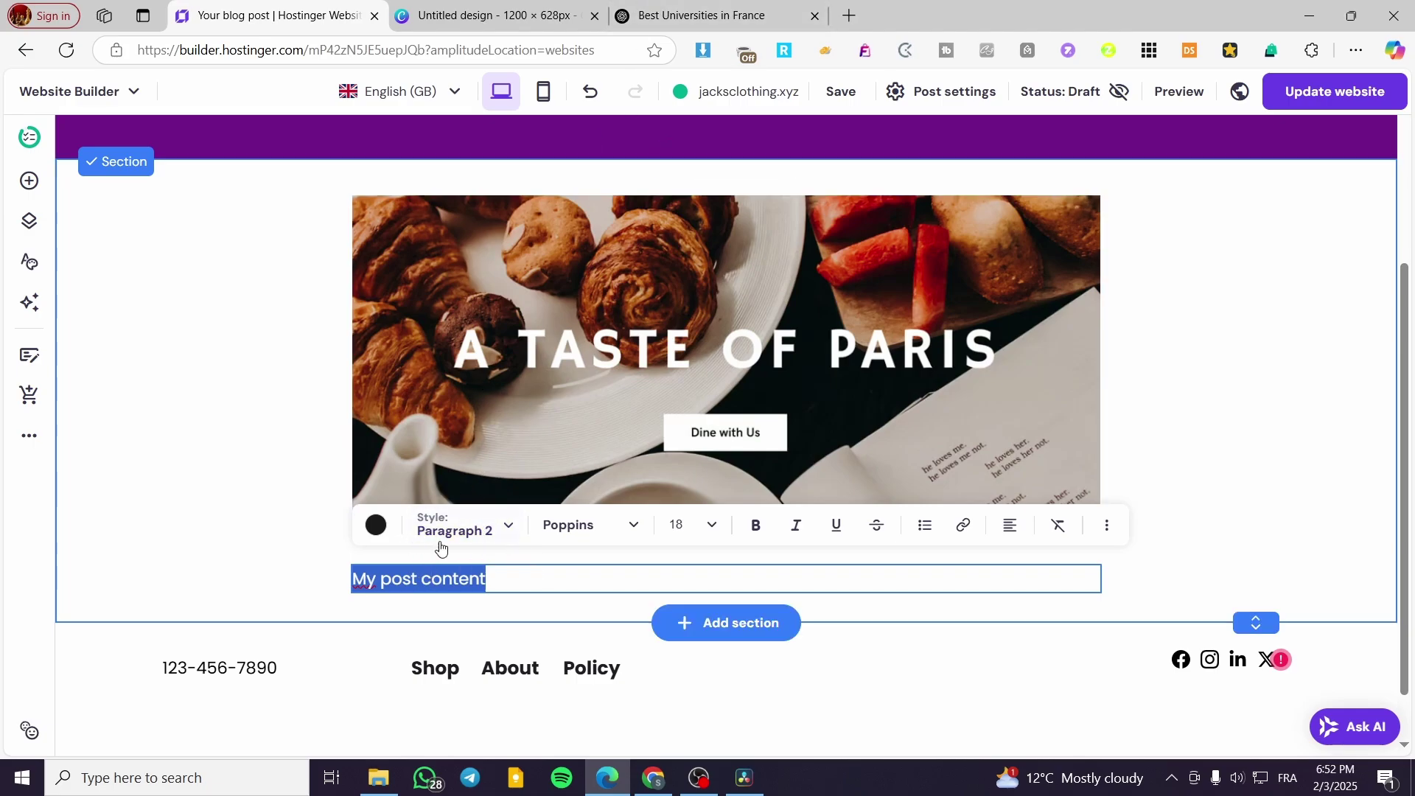
{"action": "left_click", "coordinate": [492, 523]}
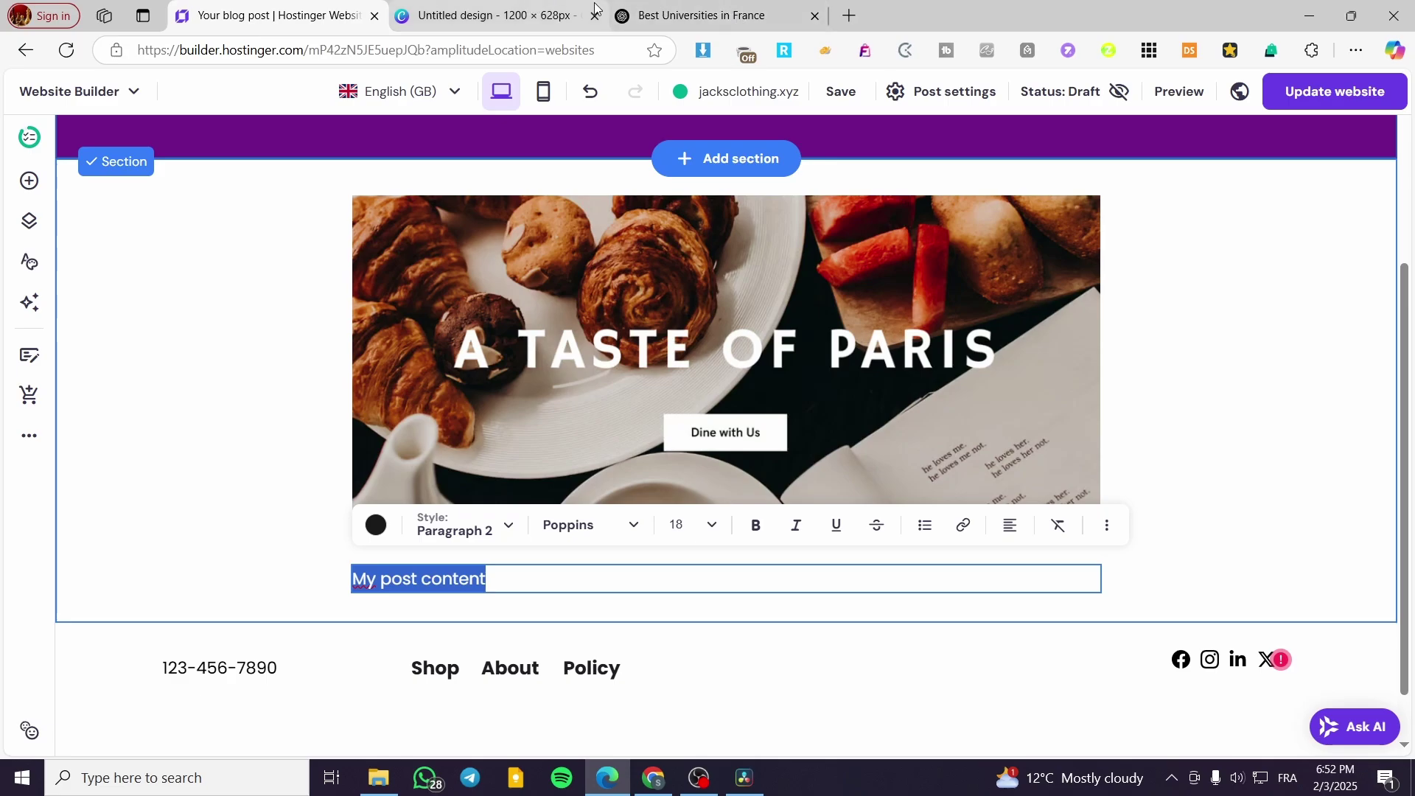
Copy the ChatGPT universities article and paste it over the placeholder post text
{"action": "left_click", "coordinate": [674, 11]}
{"action": "left_click", "coordinate": [409, 541]}
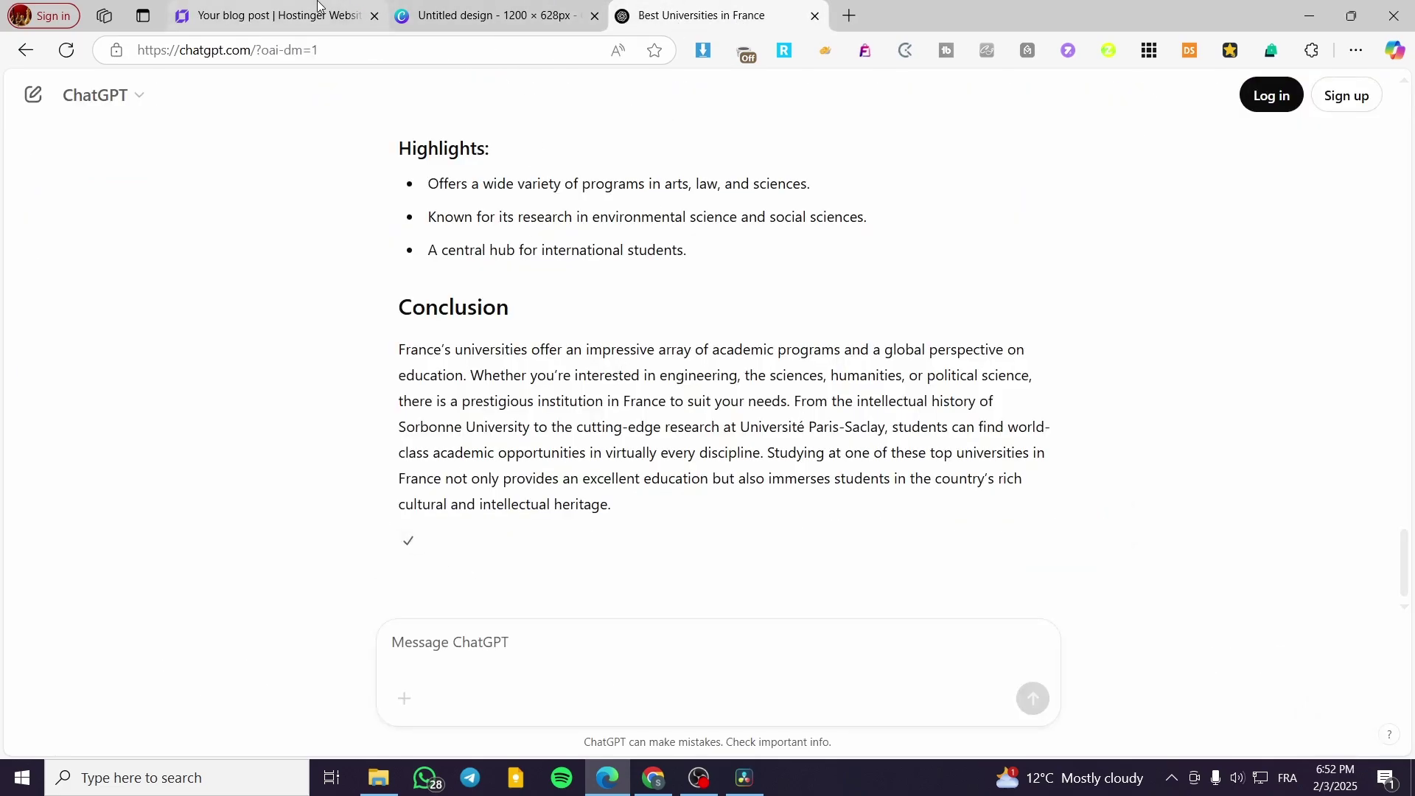
{"action": "left_click", "coordinate": [273, 15]}
{"action": "key", "text": "ctrl+v"}
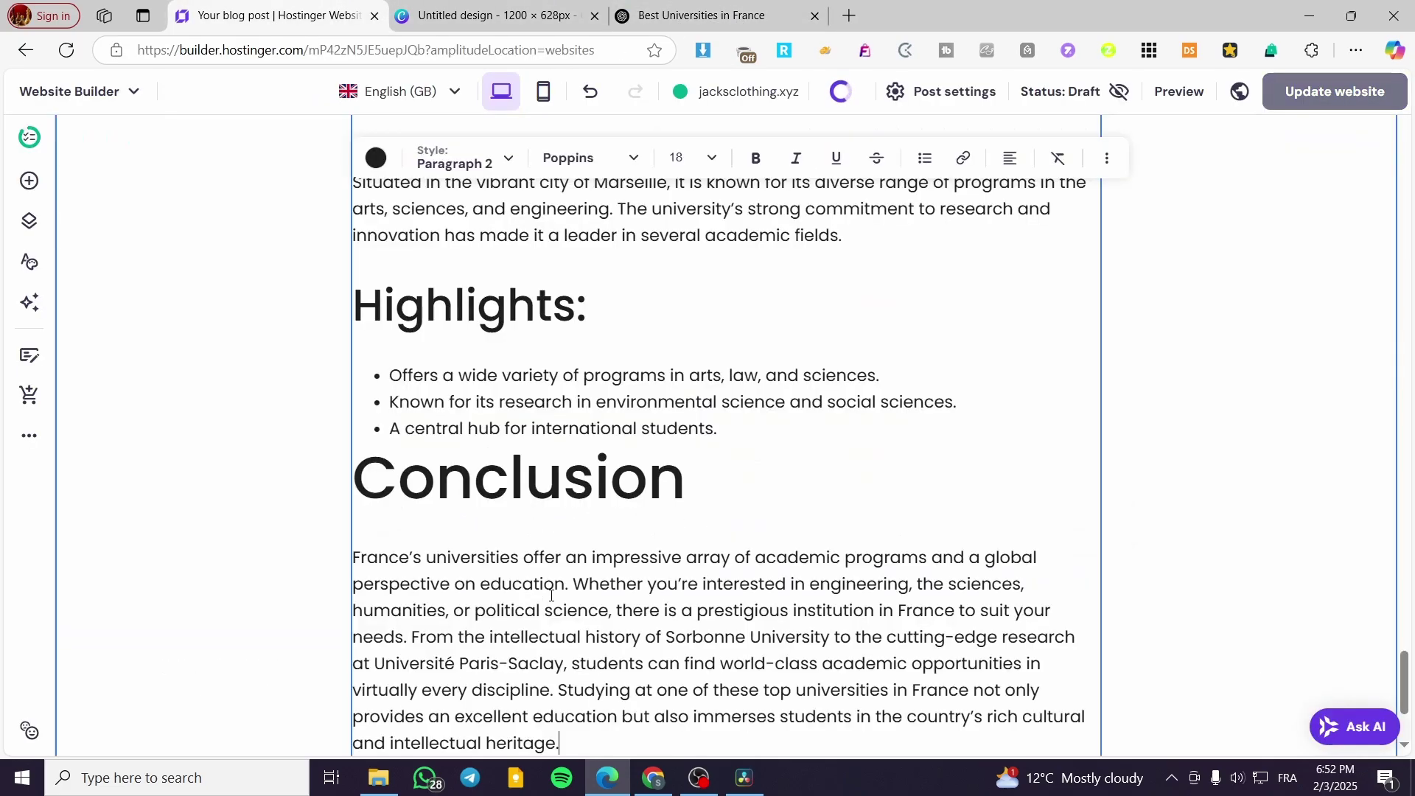
Scroll through the pasted article, checking the style of a Highlights heading
{"action": "scroll", "coordinate": [656, 601], "scroll_direction": "up", "scroll_amount": 8}
{"action": "left_click", "coordinate": [521, 476]}
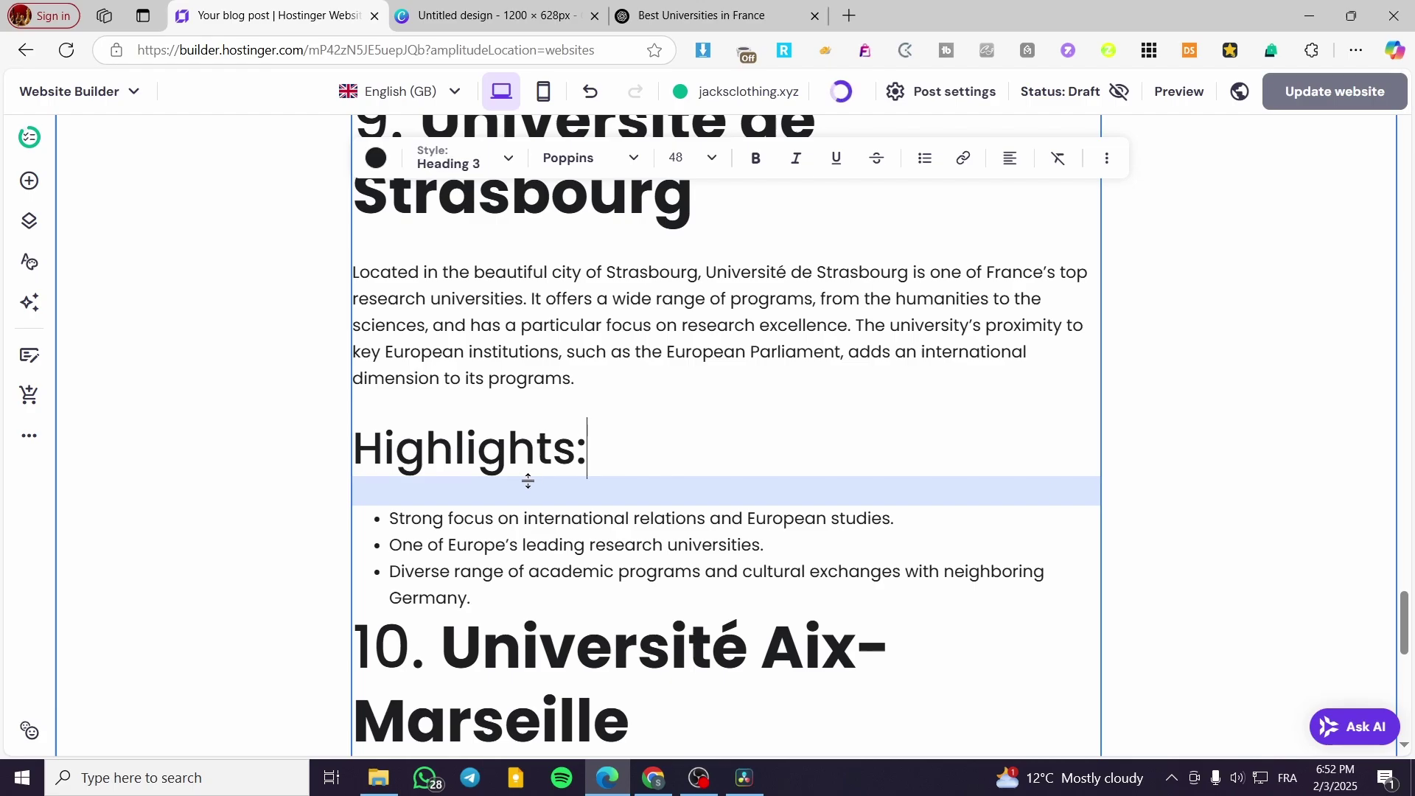
{"action": "scroll", "coordinate": [521, 475], "scroll_direction": "up", "scroll_amount": 4}
{"action": "scroll", "coordinate": [572, 466], "scroll_direction": "up", "scroll_amount": 12}
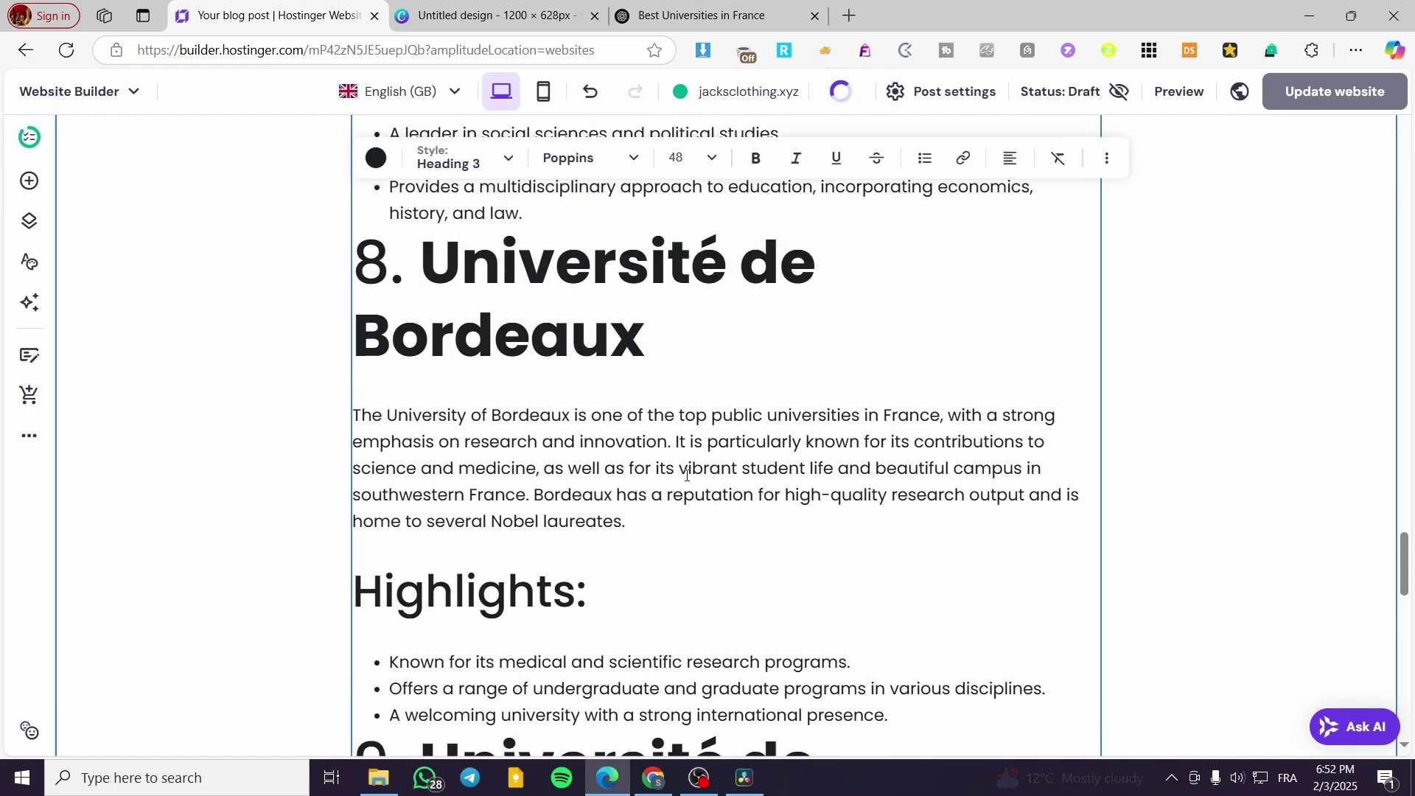
{"action": "scroll", "coordinate": [687, 496], "scroll_direction": "up", "scroll_amount": 5}
{"action": "scroll", "coordinate": [692, 511], "scroll_direction": "down", "scroll_amount": 4}
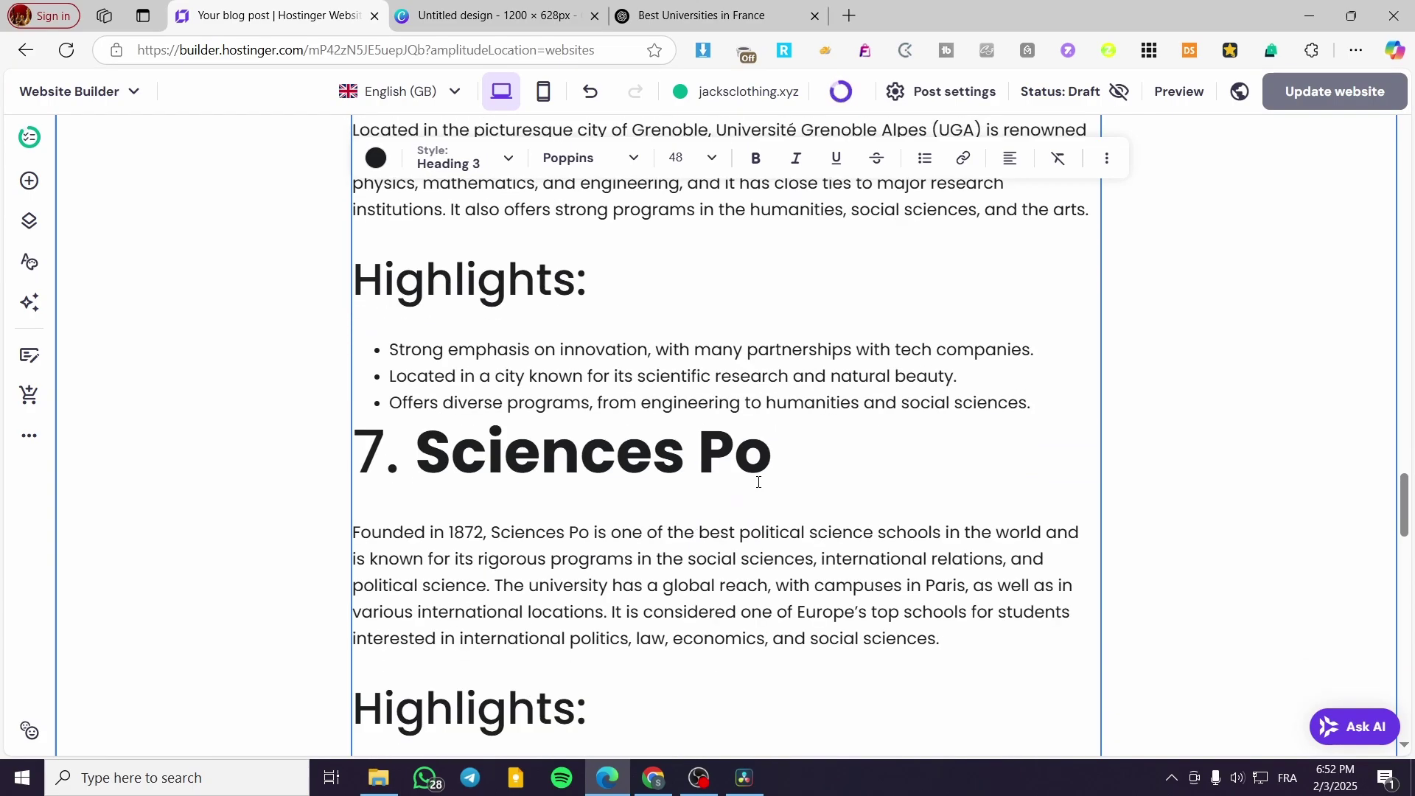
{"action": "scroll", "coordinate": [806, 568], "scroll_direction": "up", "scroll_amount": 20}
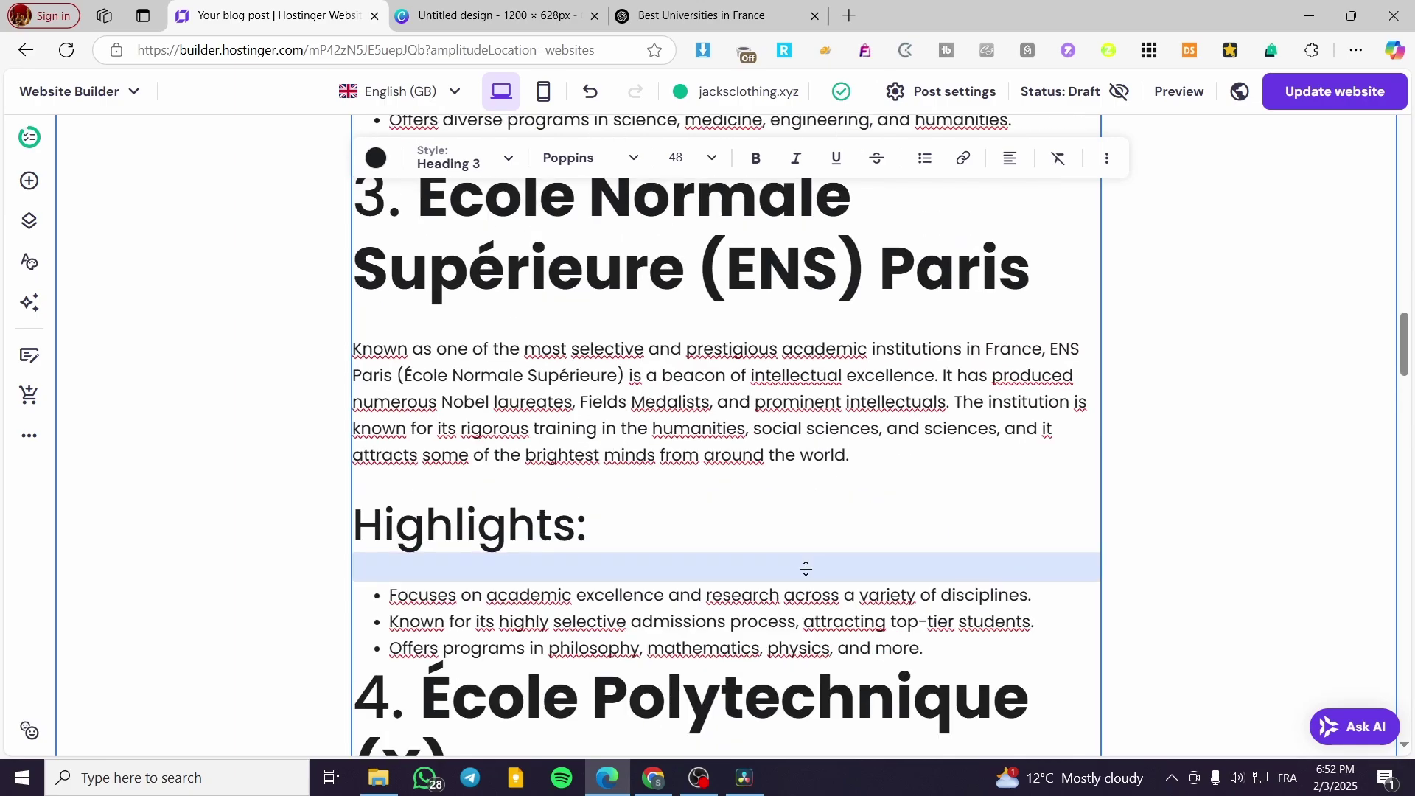
{"action": "scroll", "coordinate": [806, 568], "scroll_direction": "down", "scroll_amount": 4}
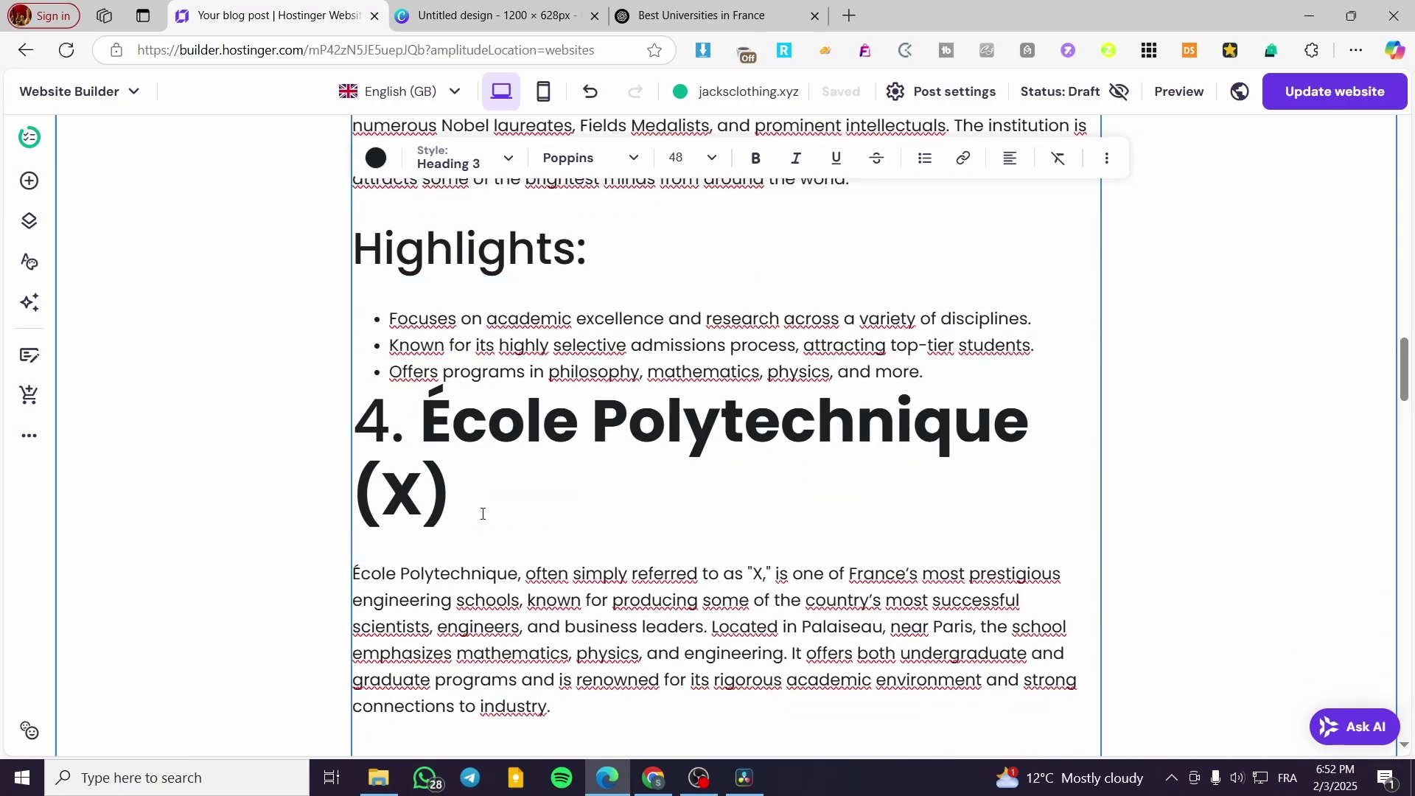
{"action": "scroll", "coordinate": [763, 569], "scroll_direction": "up", "scroll_amount": 20}
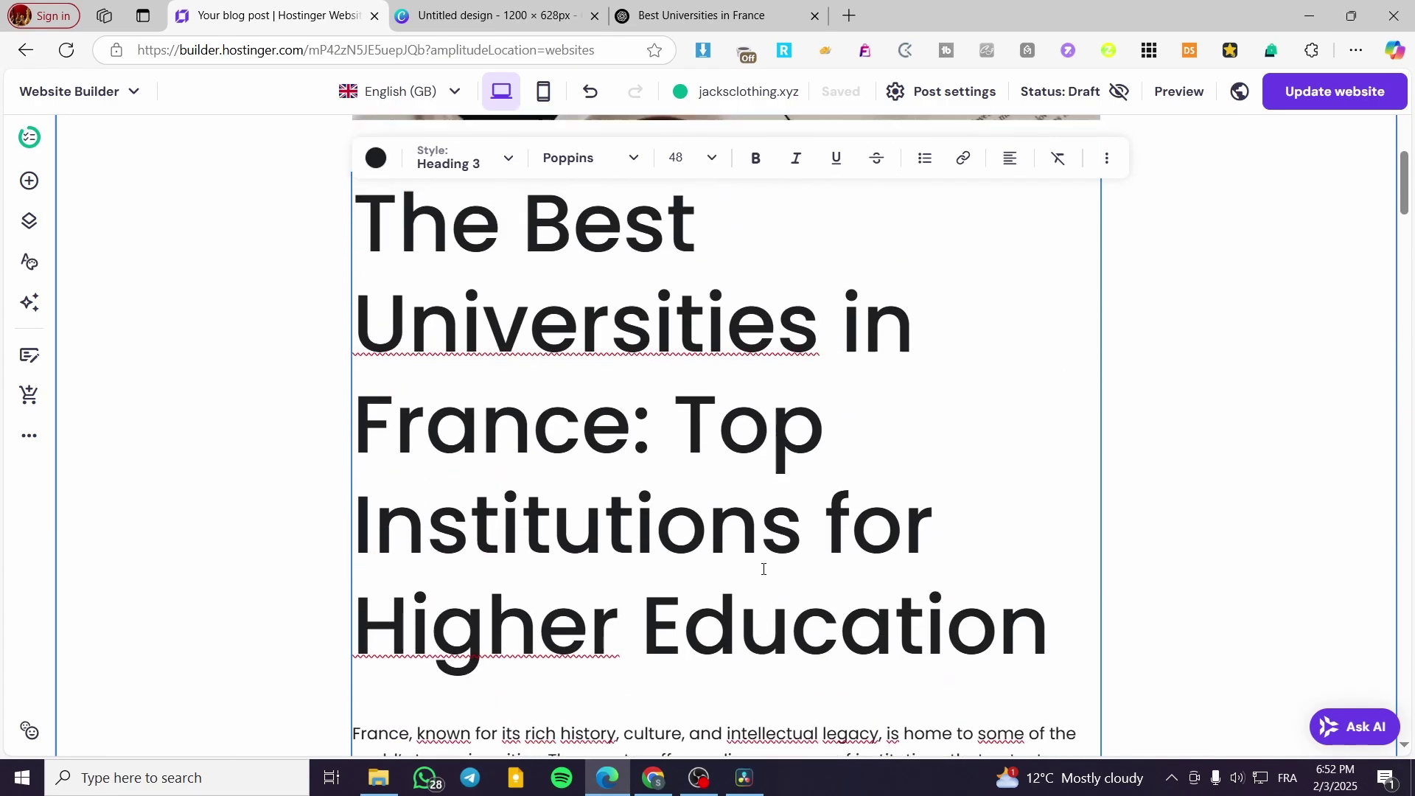
{"action": "scroll", "coordinate": [764, 569], "scroll_direction": "up", "scroll_amount": 5}
{"action": "scroll", "coordinate": [759, 556], "scroll_direction": "down", "scroll_amount": 5}
Make the article title 'The Best Universities in France' a bold Heading 3
{"action": "left_click_drag", "start_coordinate": [355, 218], "coordinate": [1035, 608]}
{"action": "left_click", "coordinate": [479, 159]}
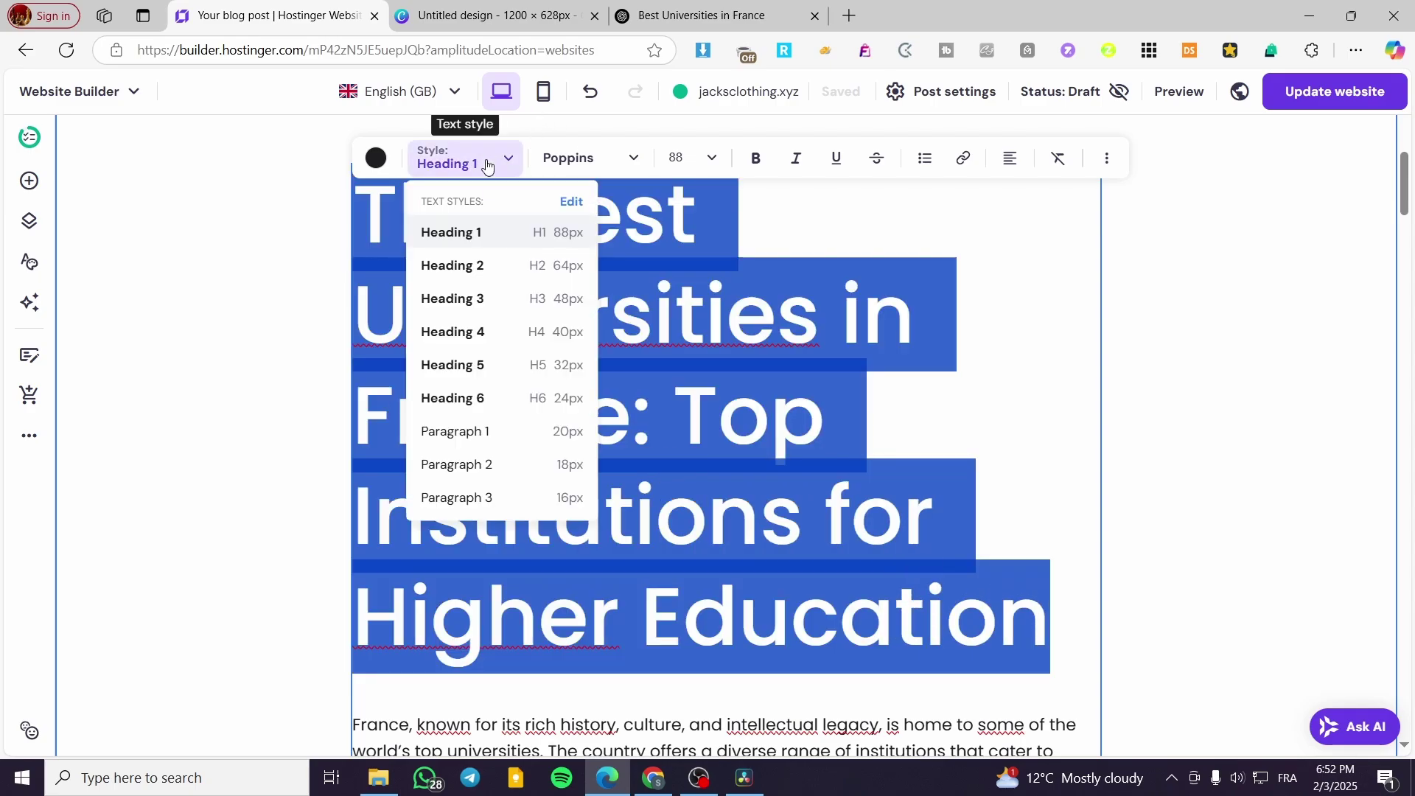
{"action": "left_click", "coordinate": [490, 304]}
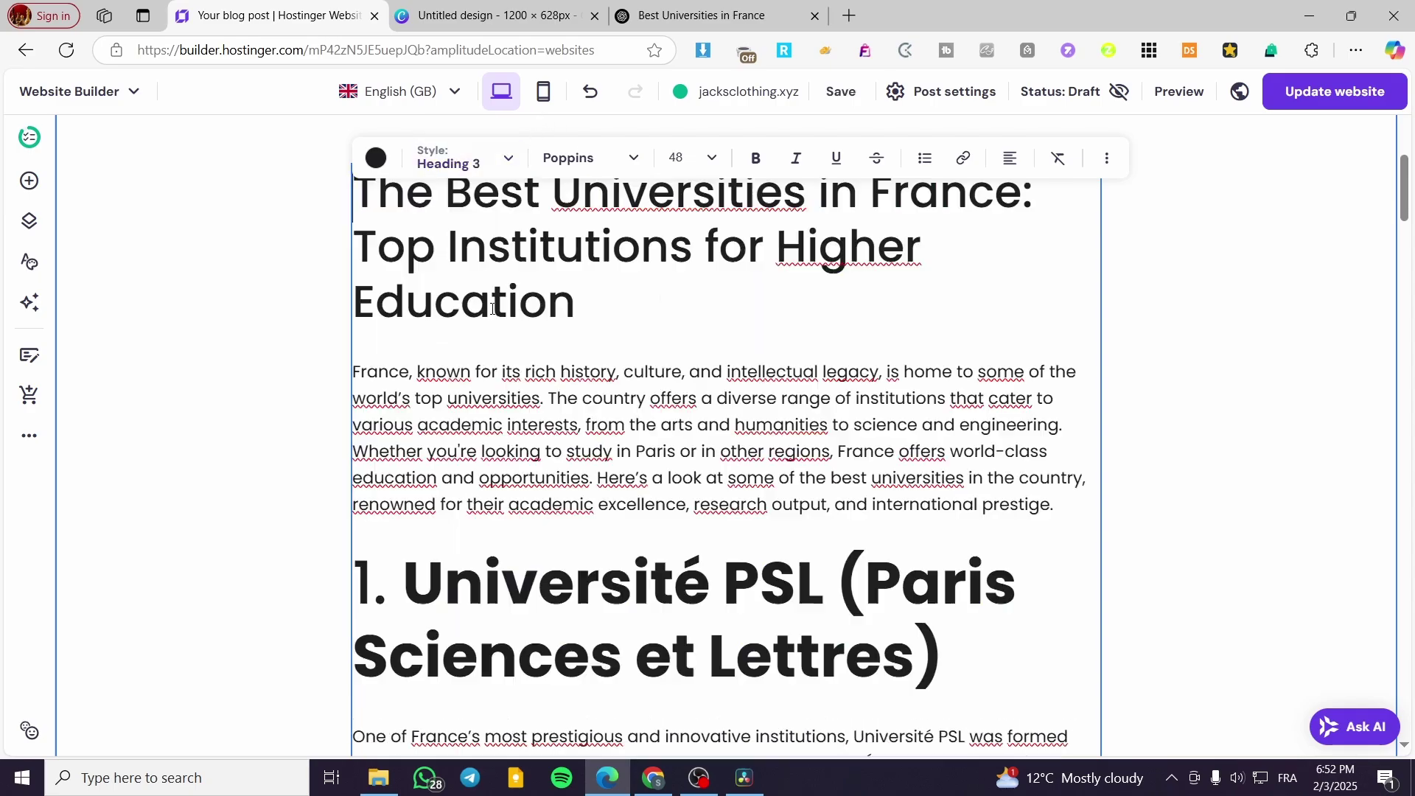
{"action": "scroll", "coordinate": [842, 357], "scroll_direction": "up", "scroll_amount": 1}
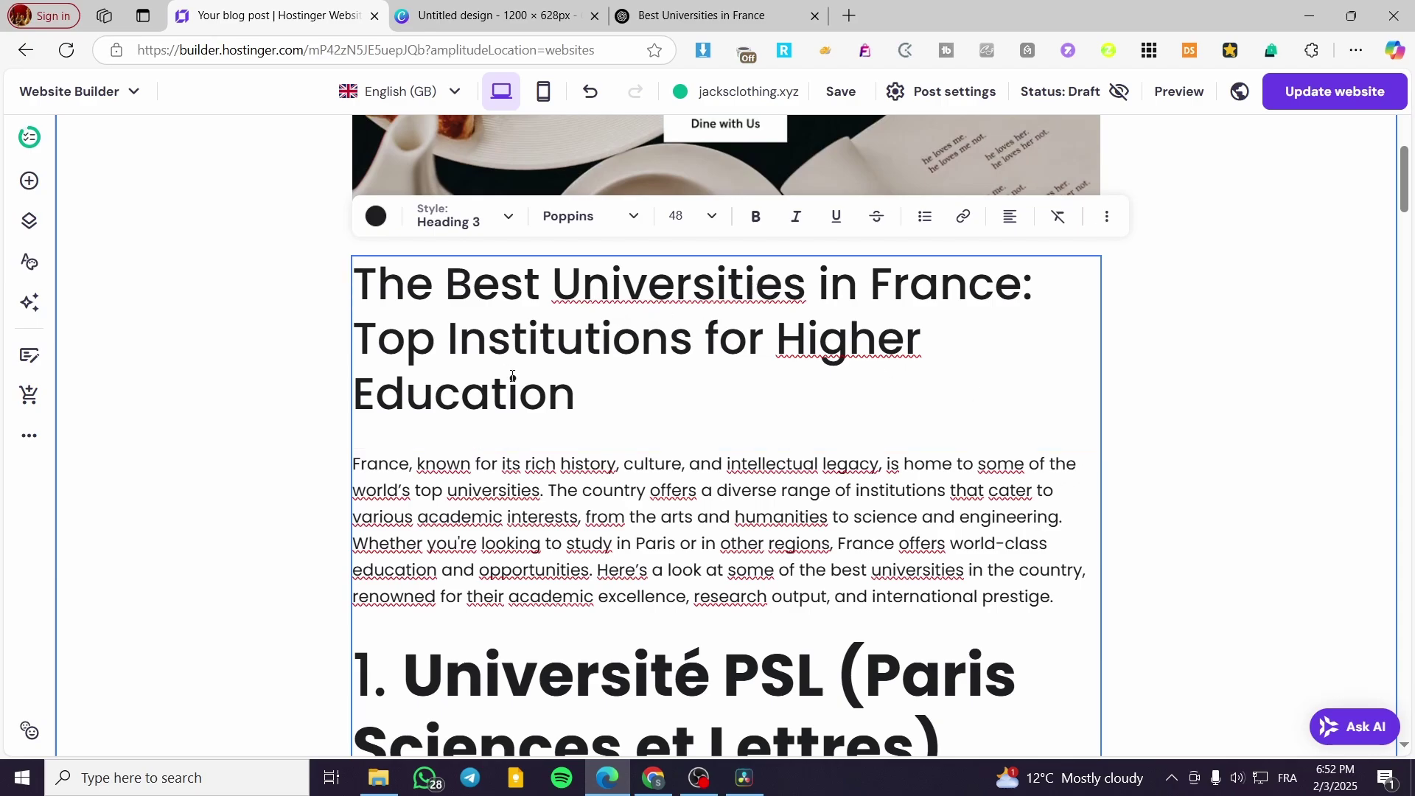
{"action": "left_click_drag", "start_coordinate": [559, 382], "coordinate": [327, 295]}
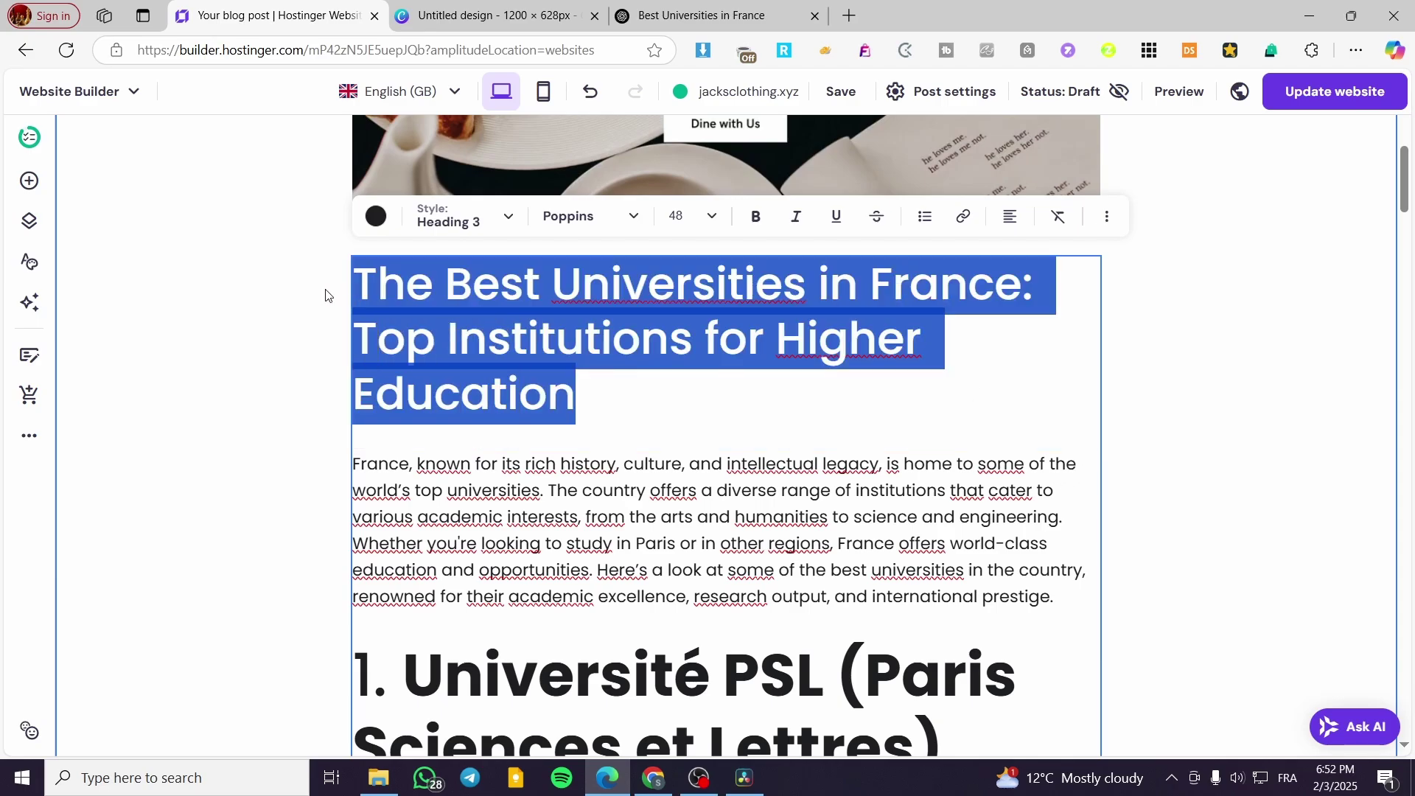
{"action": "left_click", "coordinate": [755, 231]}
{"action": "left_click", "coordinate": [703, 374]}
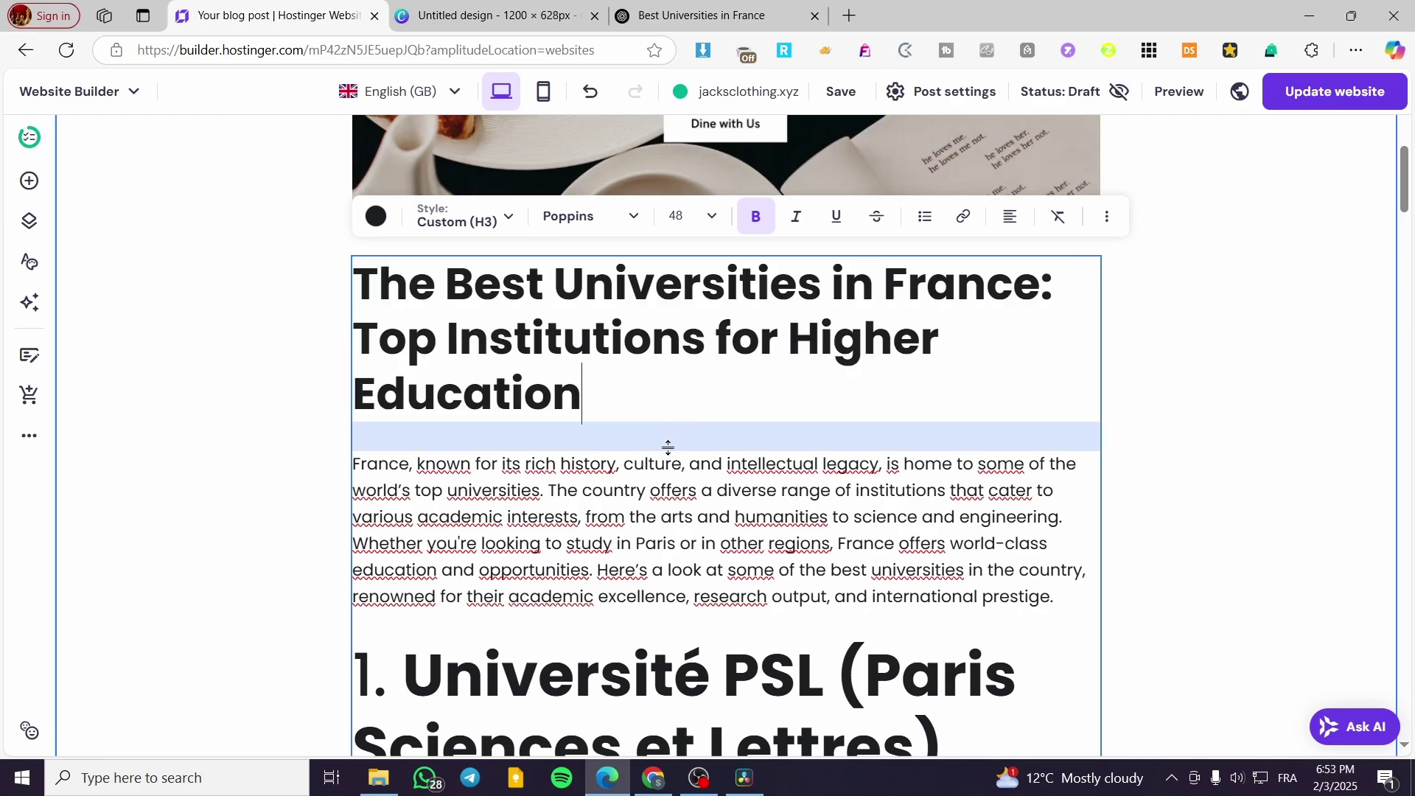
Select the '1. Université PSL' heading to change its text style
{"action": "scroll", "coordinate": [479, 552], "scroll_direction": "down", "scroll_amount": 5}
{"action": "left_click_drag", "start_coordinate": [951, 381], "coordinate": [347, 307]}
{"action": "left_click", "coordinate": [464, 158]}
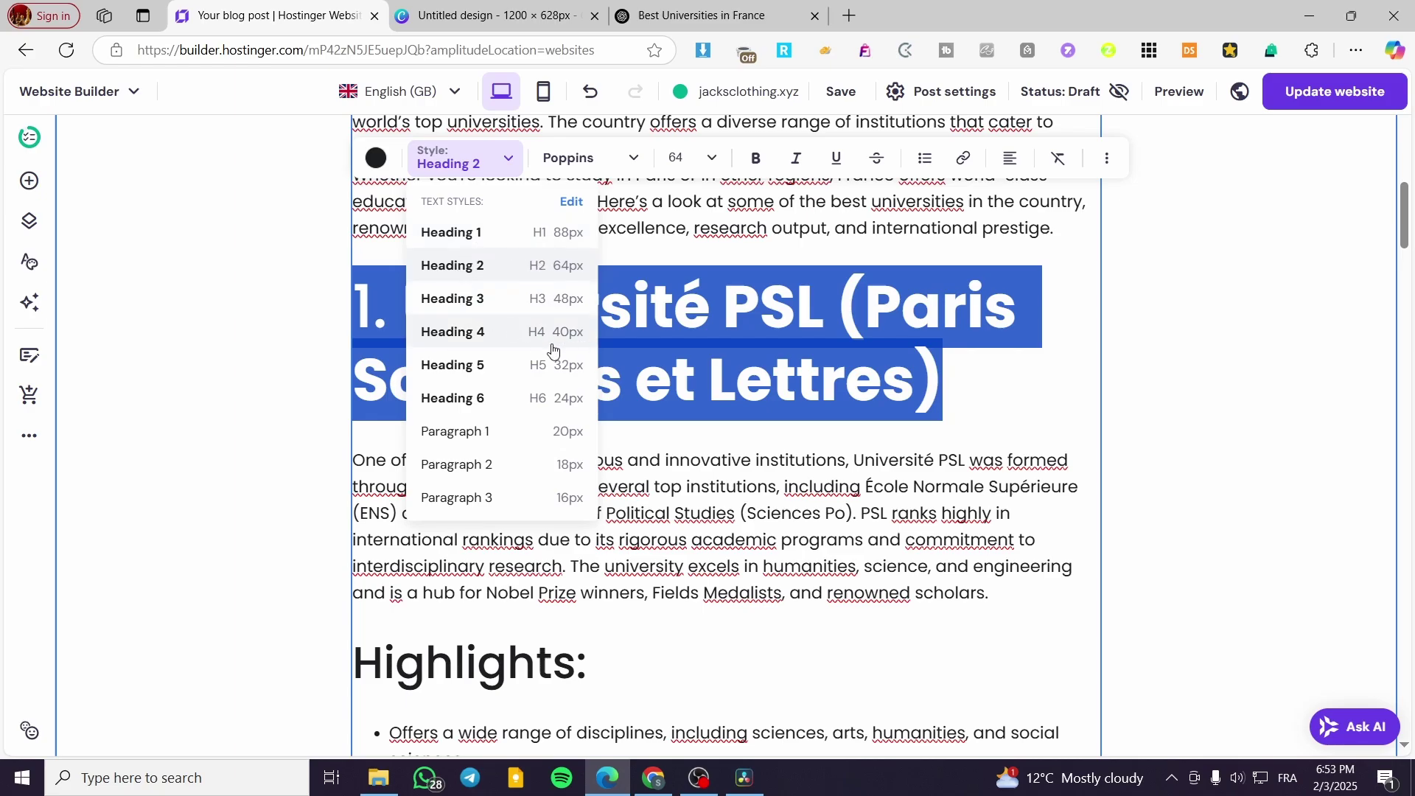
Make the Université PSL heading bold Heading 5 and bold its Highlights: subheading
{"action": "left_click", "coordinate": [527, 236]}
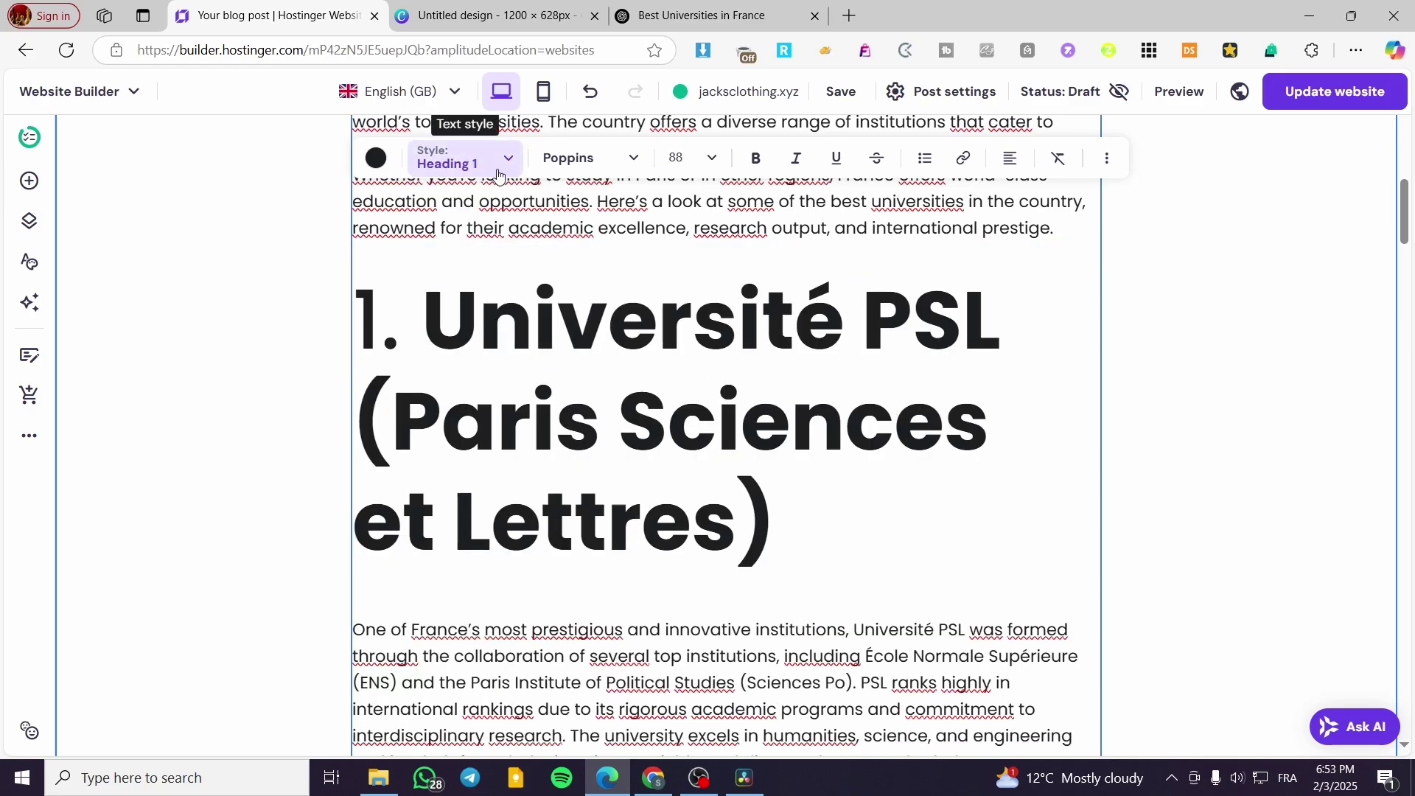
{"action": "left_click", "coordinate": [471, 158]}
{"action": "left_click", "coordinate": [530, 372]}
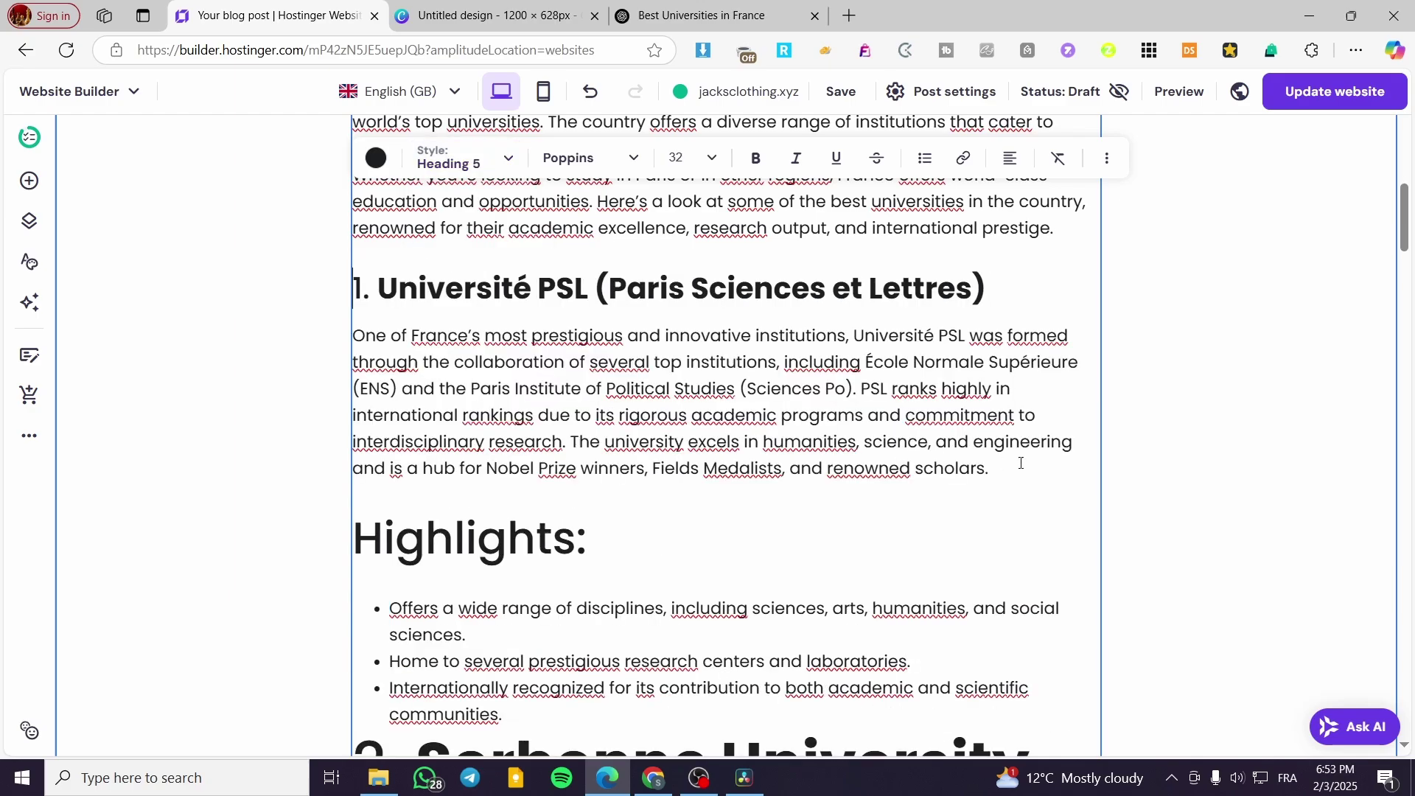
{"action": "left_click_drag", "start_coordinate": [999, 303], "coordinate": [325, 286]}
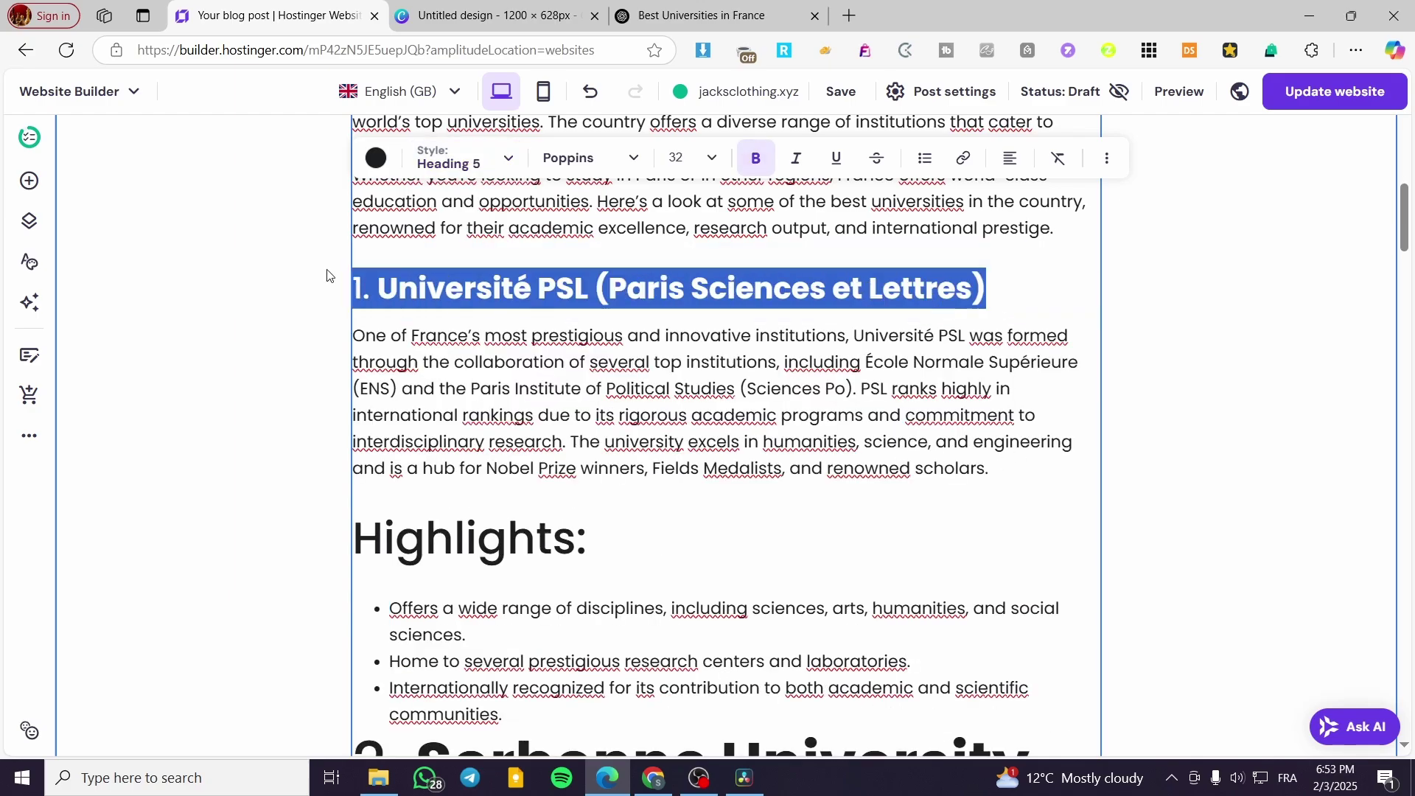
{"action": "left_click", "coordinate": [756, 157]}
{"action": "left_click_drag", "start_coordinate": [600, 538], "coordinate": [348, 542]}
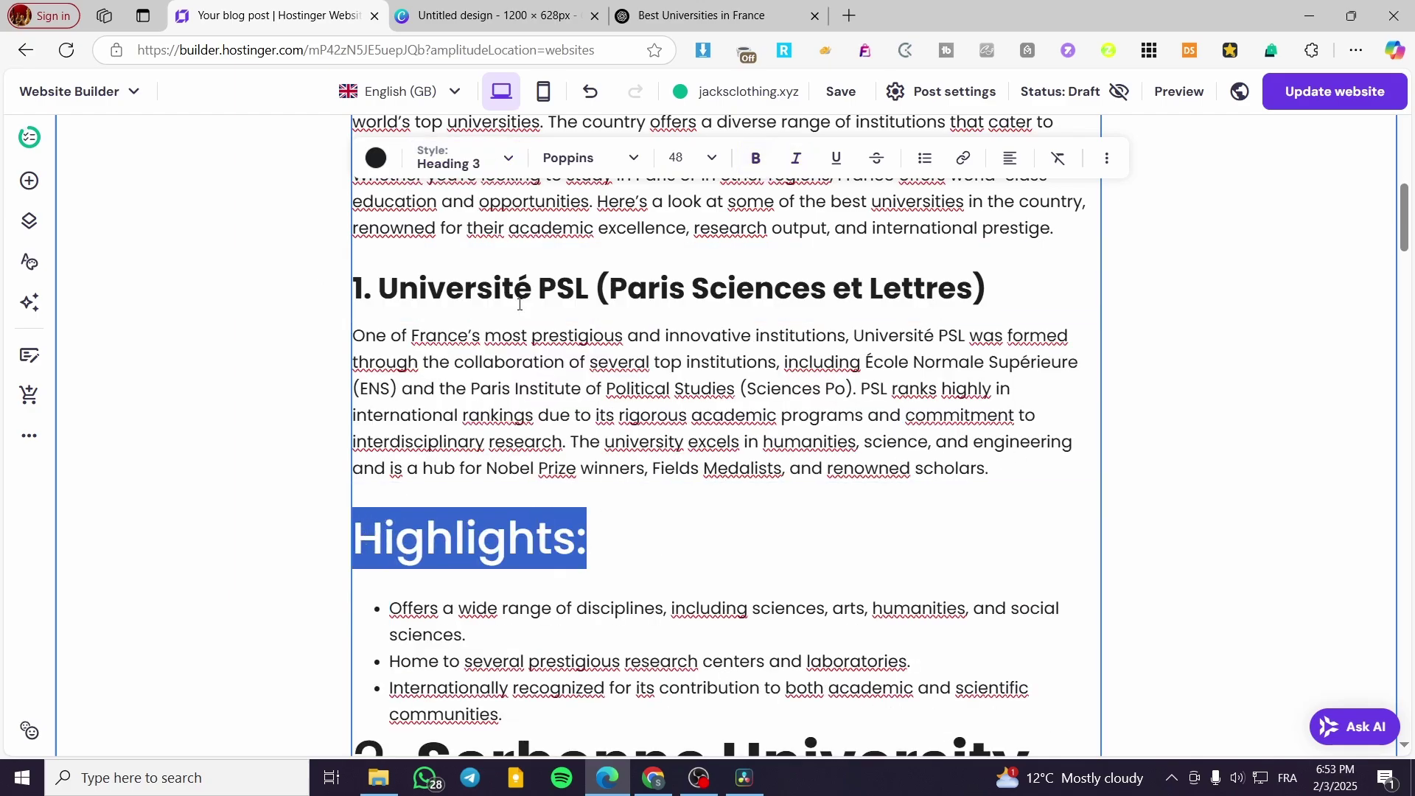
{"action": "left_click", "coordinate": [755, 158]}
{"action": "scroll", "coordinate": [752, 498], "scroll_direction": "down", "scroll_amount": 4}
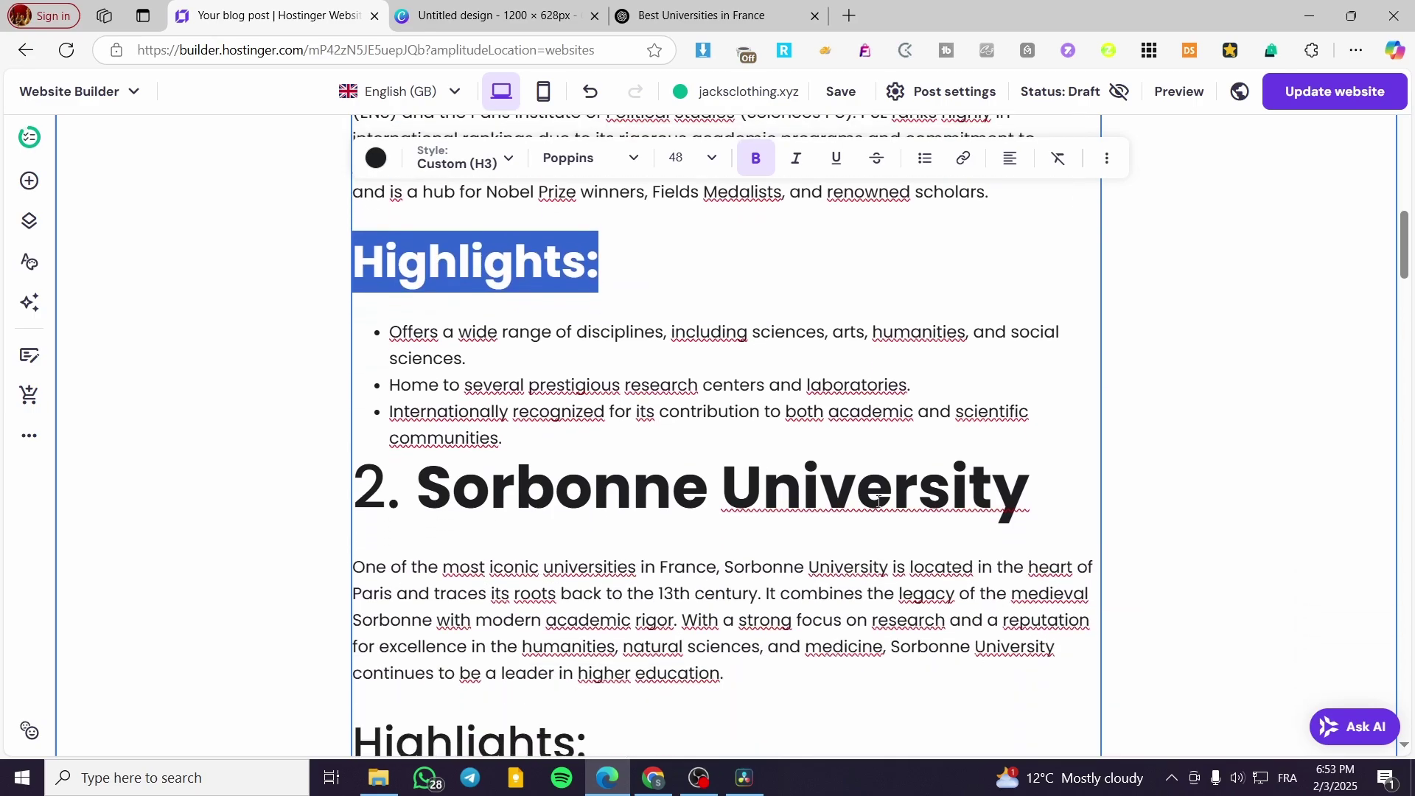
Make the Sorbonne University heading bold Heading 5, add a bullet, and bold its Highlights: subheading
{"action": "left_click_drag", "start_coordinate": [1037, 510], "coordinate": [348, 508]}
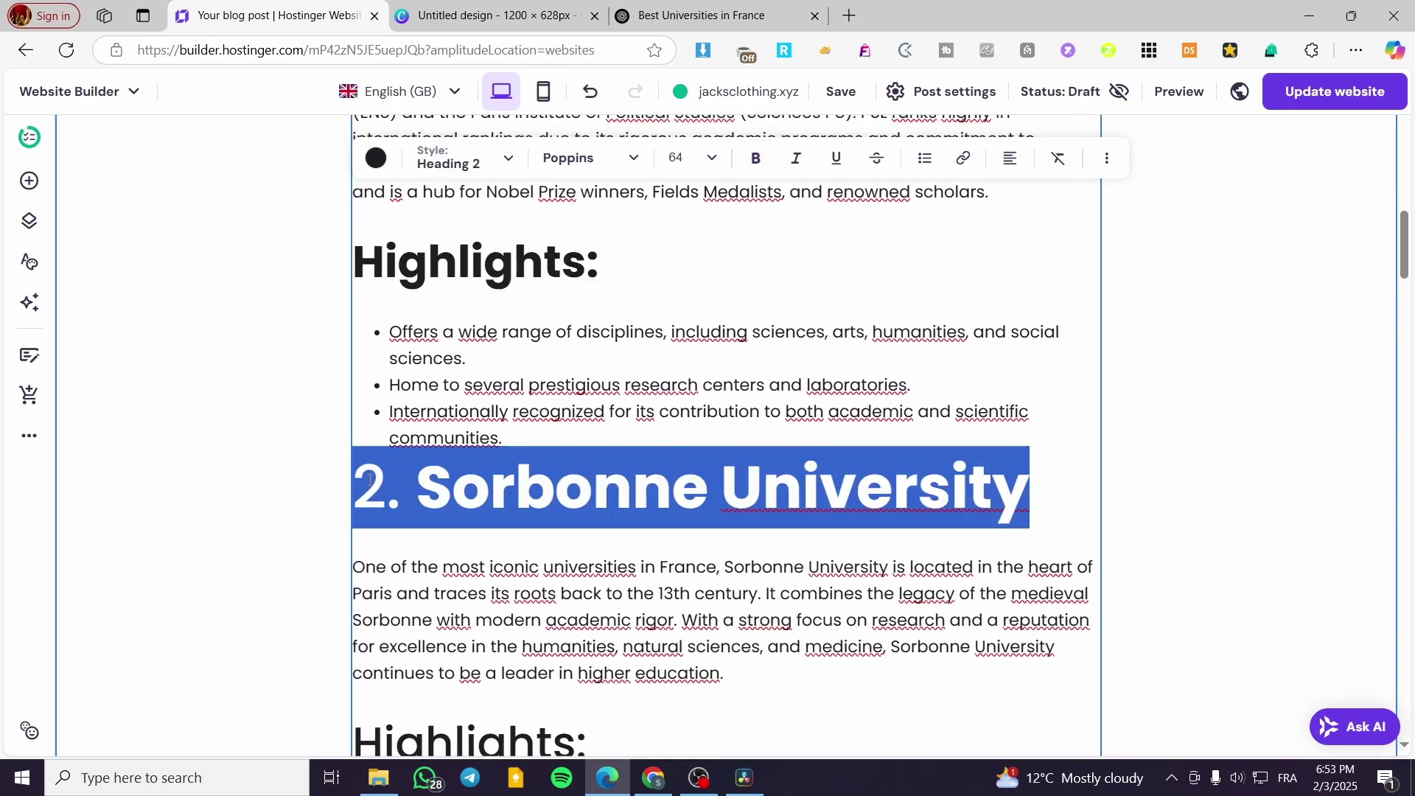
{"action": "left_click", "coordinate": [759, 157]}
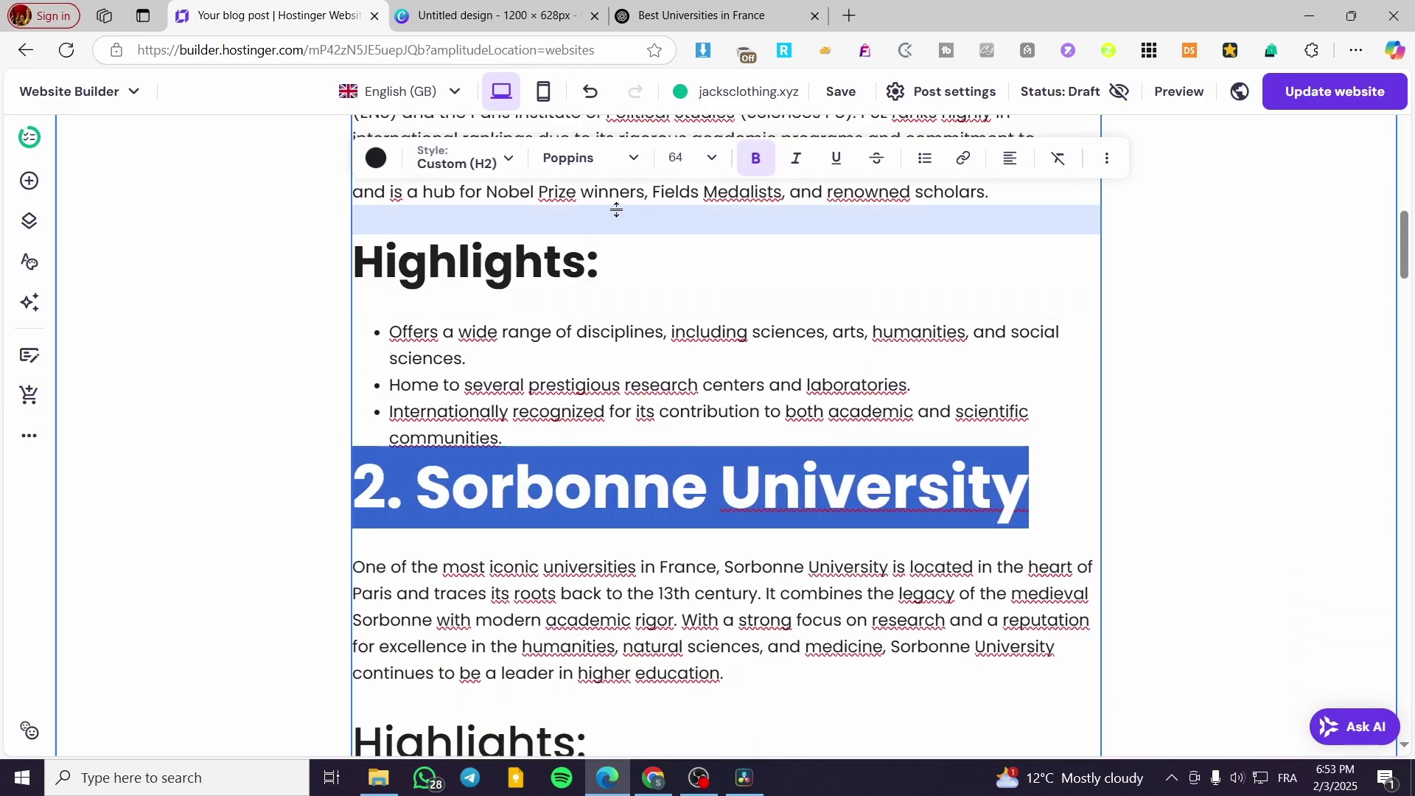
{"action": "left_click", "coordinate": [488, 165]}
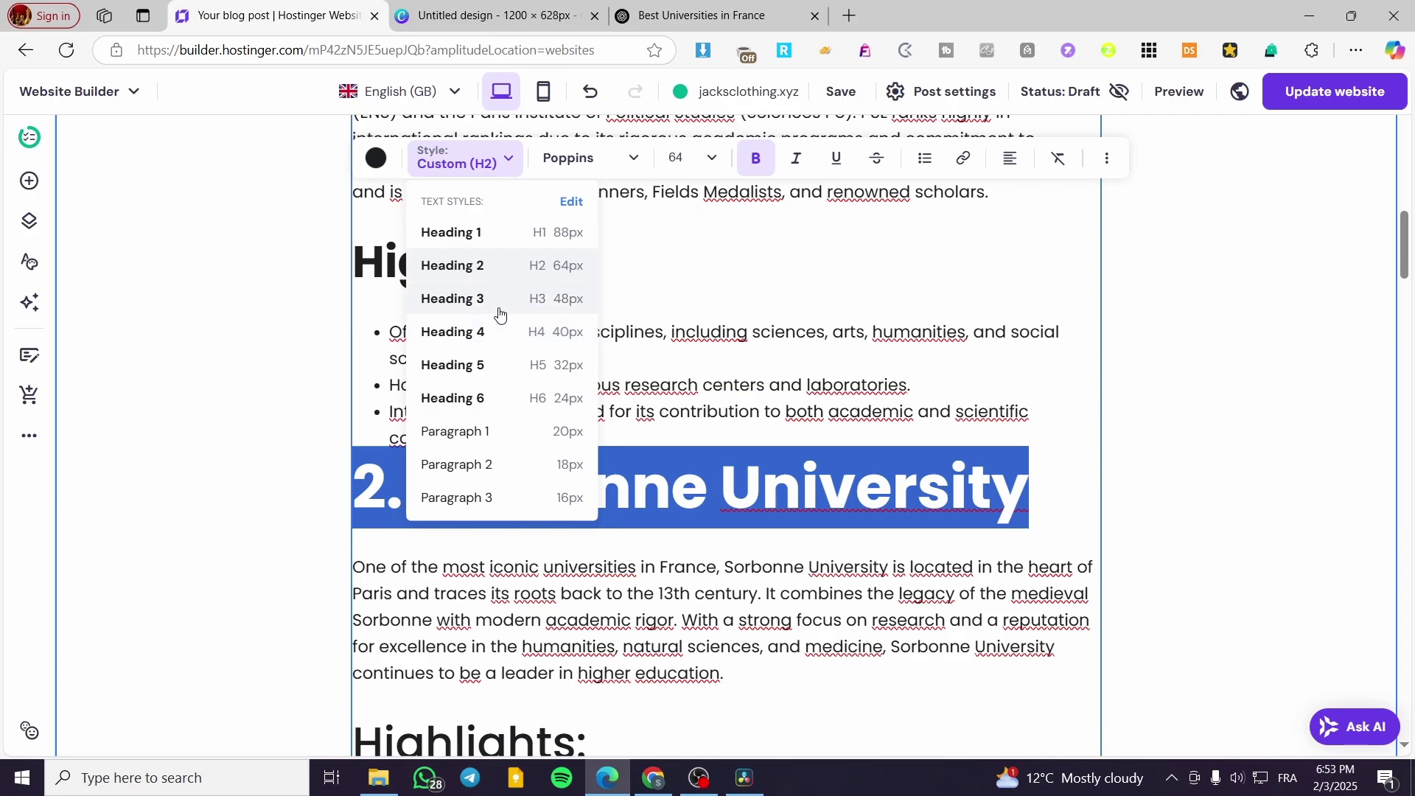
{"action": "left_click", "coordinate": [502, 368]}
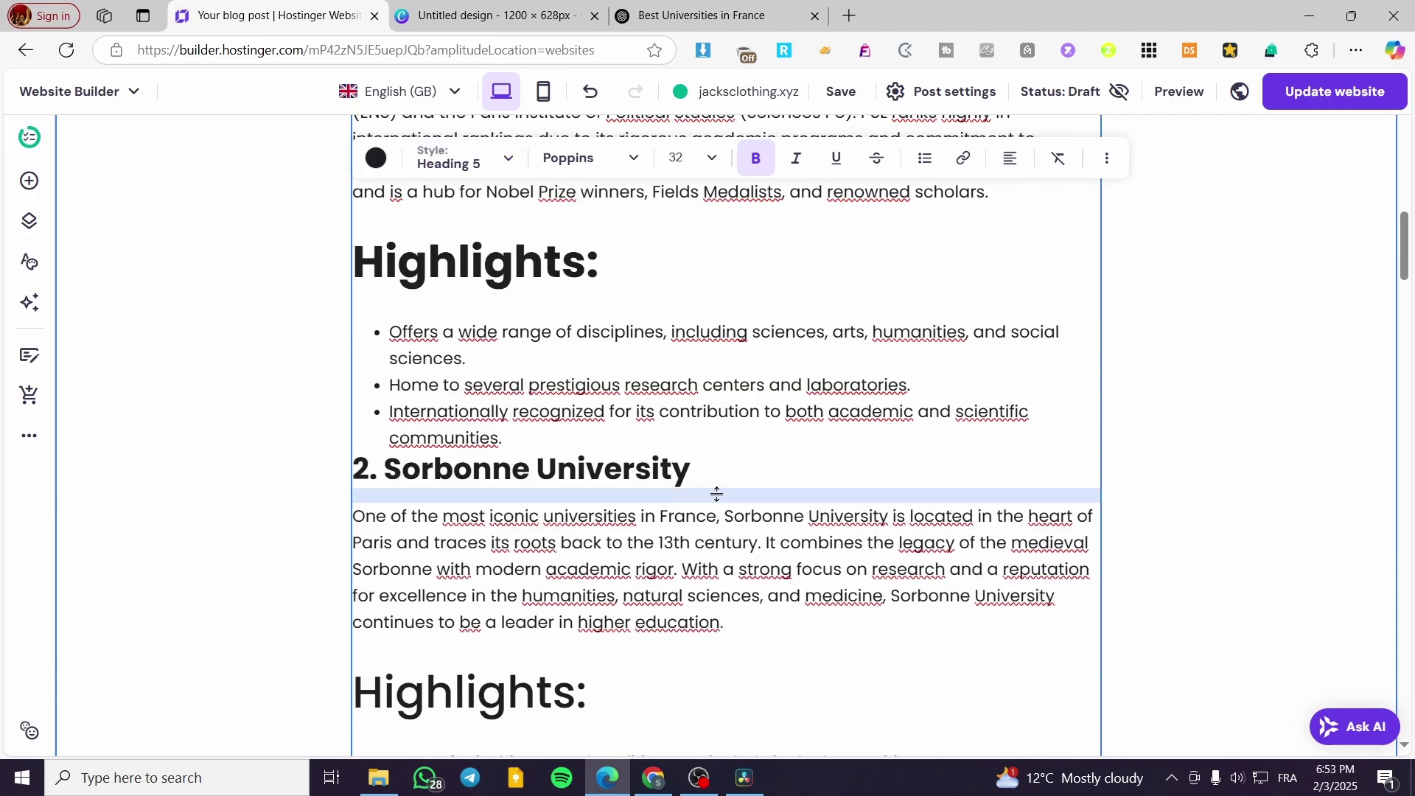
{"action": "left_click_drag", "start_coordinate": [708, 482], "coordinate": [382, 446]}
{"action": "left_click", "coordinate": [761, 164]}
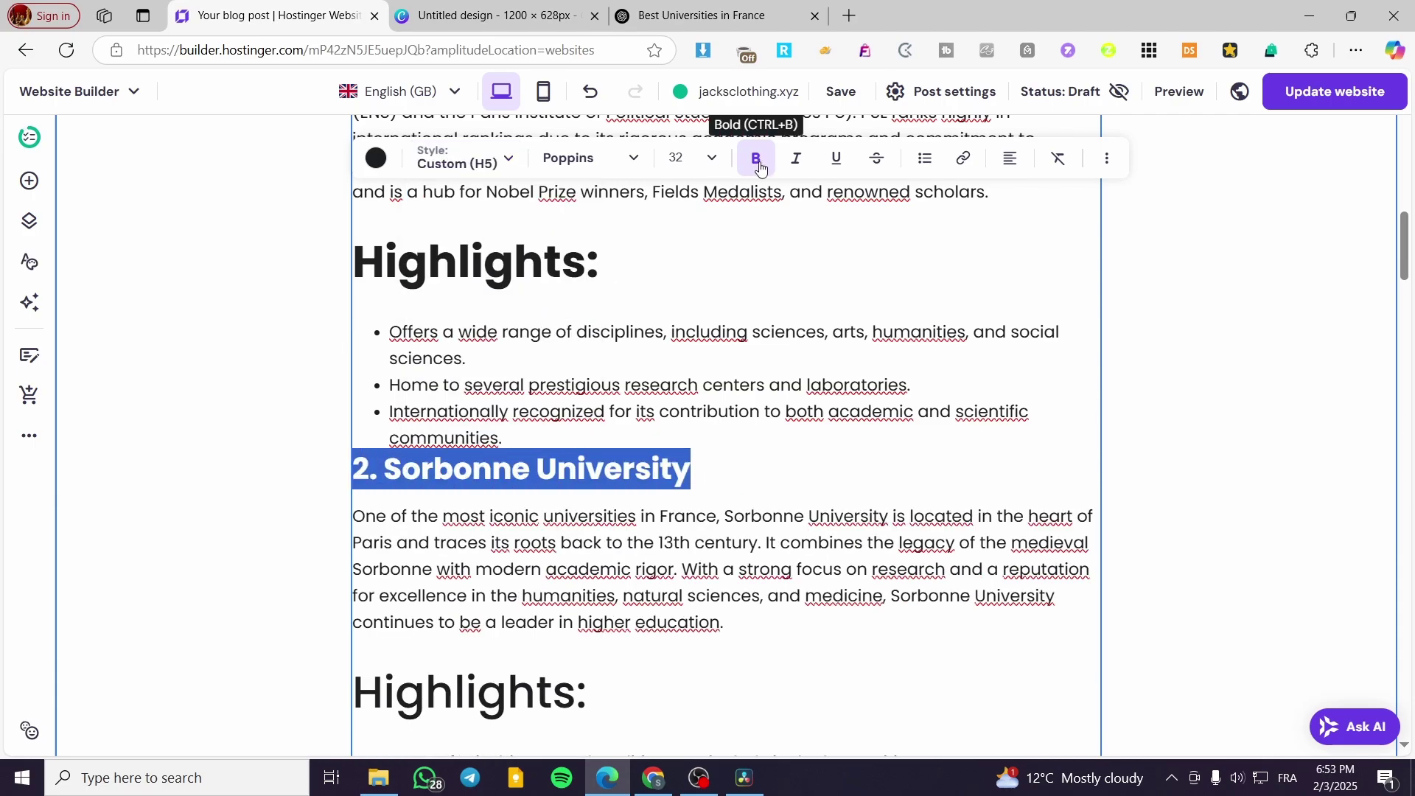
{"action": "left_click", "coordinate": [739, 474]}
{"action": "left_click", "coordinate": [1073, 412]}
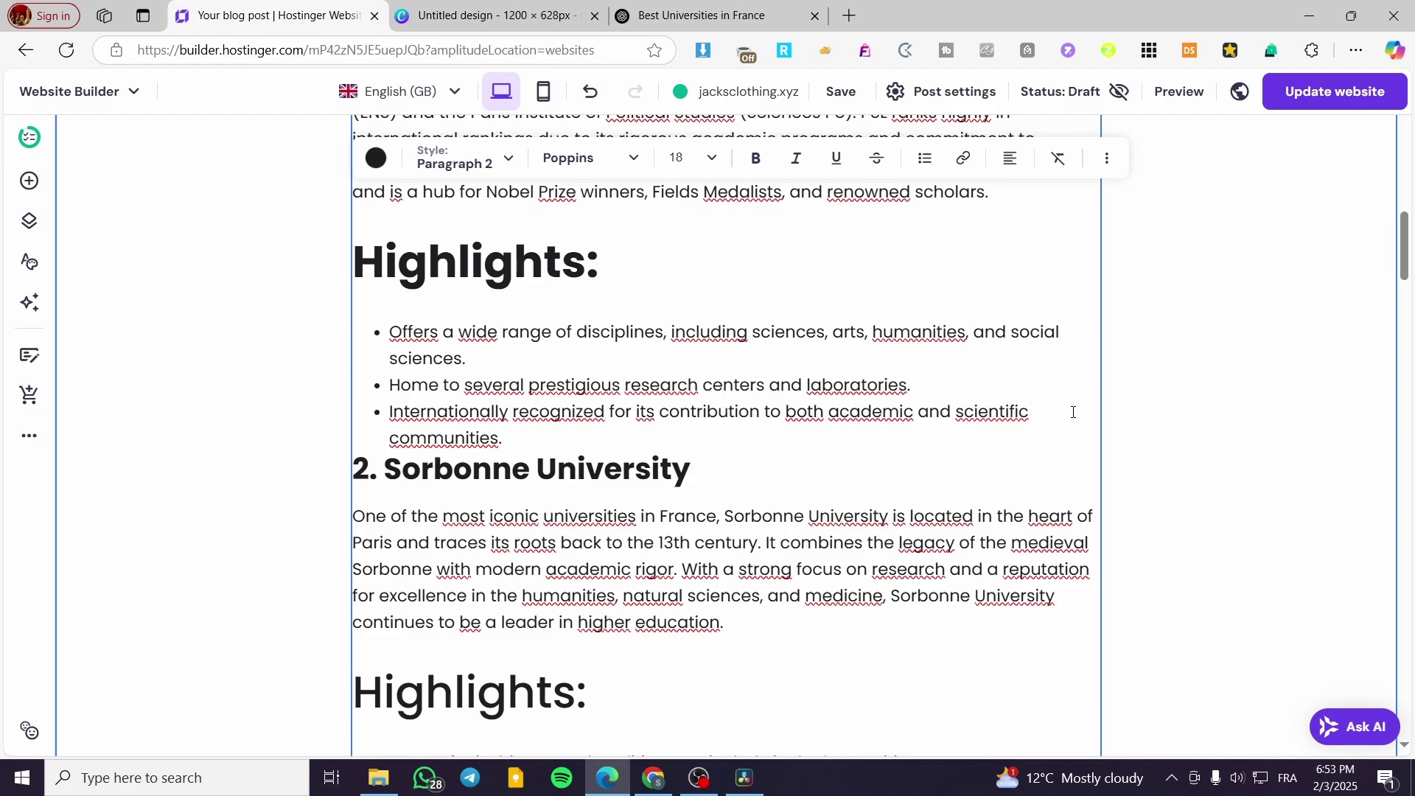
{"action": "key", "text": "Return"}
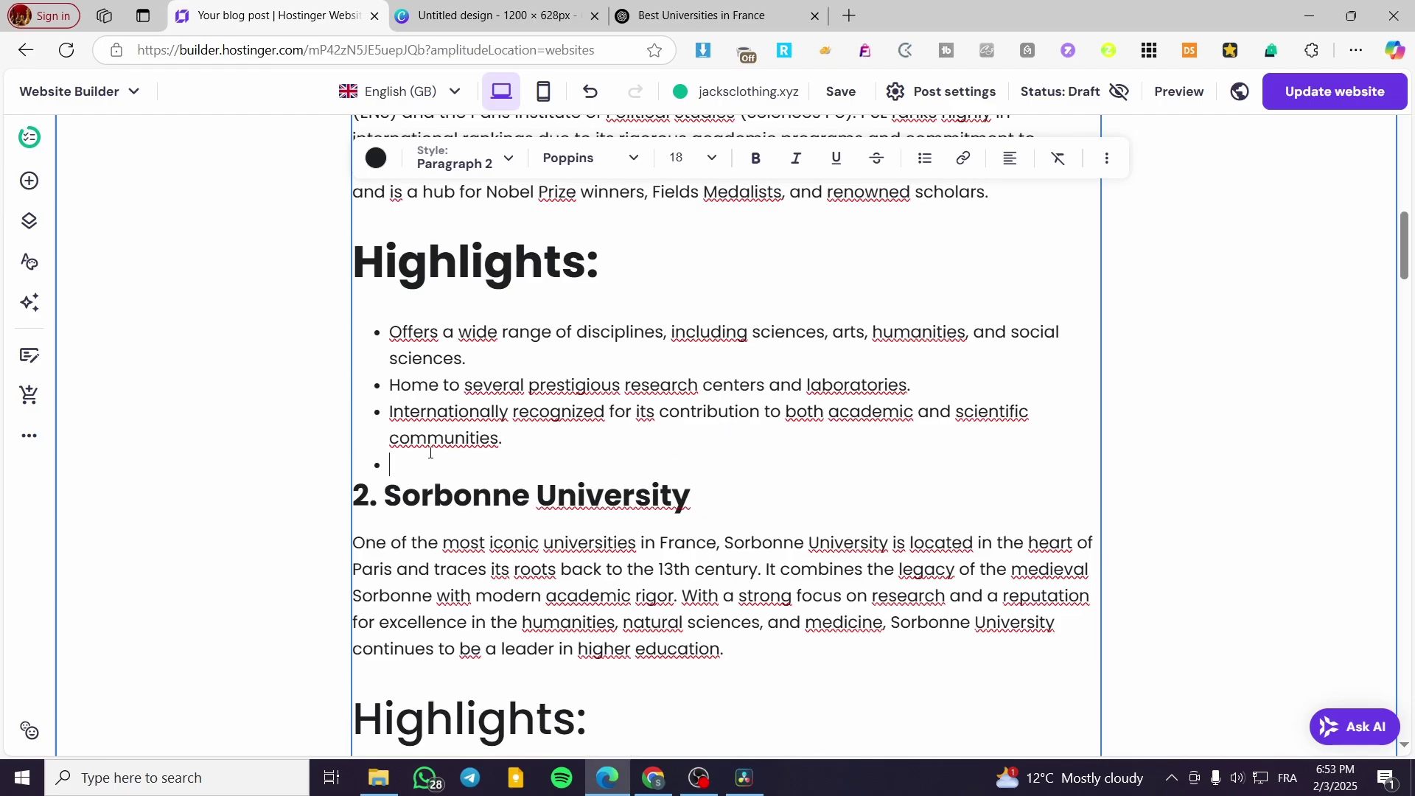
{"action": "scroll", "coordinate": [635, 486], "scroll_direction": "down", "scroll_amount": 5}
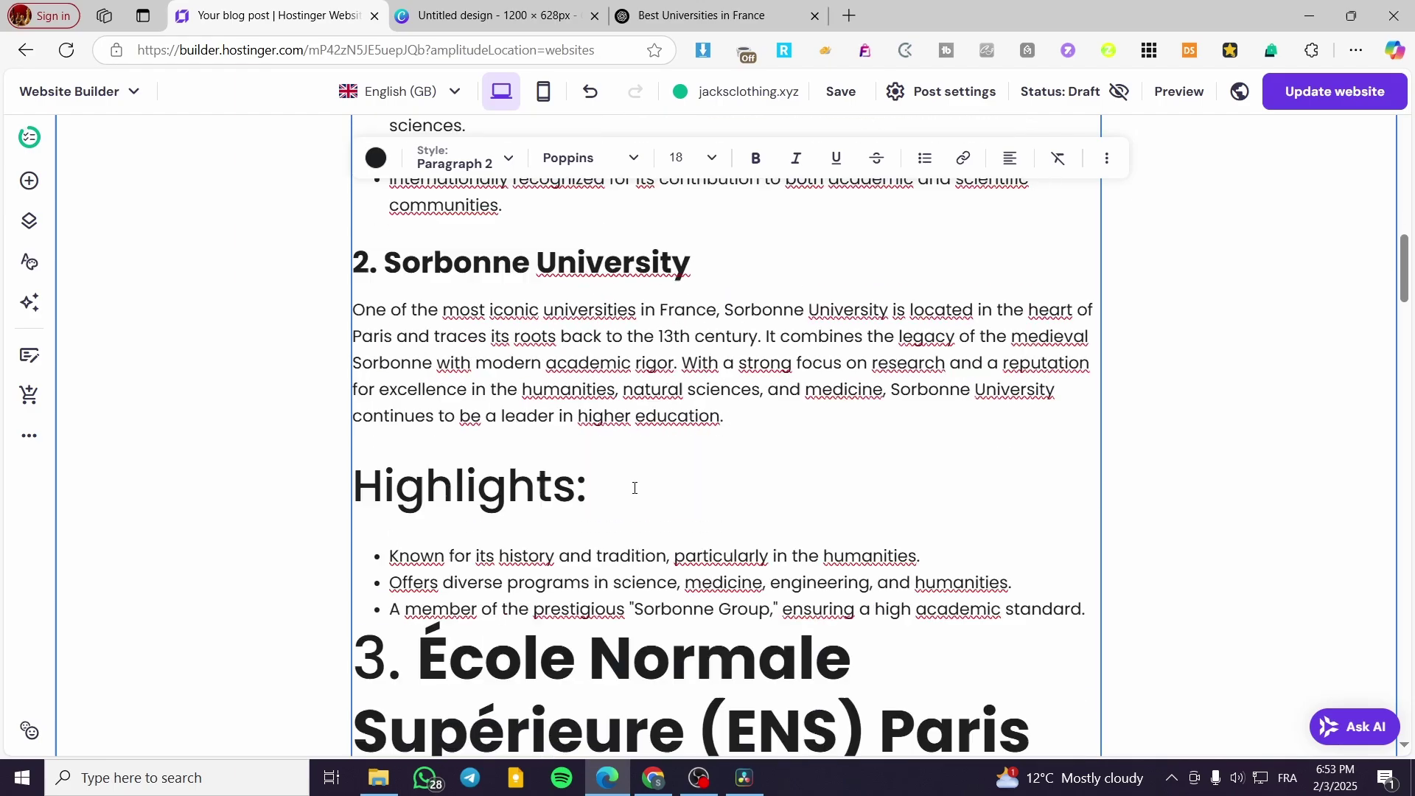
{"action": "left_click_drag", "start_coordinate": [589, 350], "coordinate": [386, 325]}
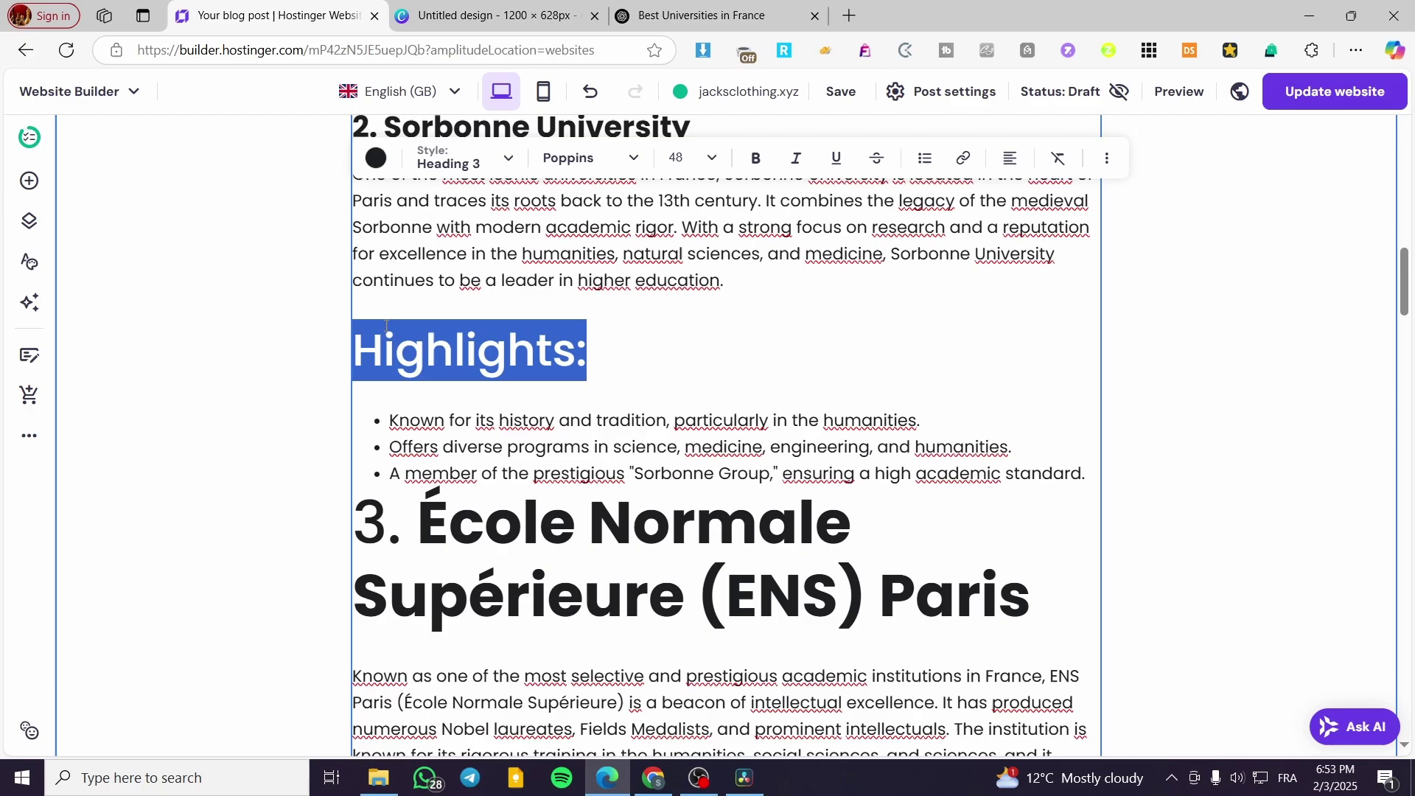
{"action": "left_click", "coordinate": [756, 158]}
Make the ENS Paris heading bold Heading 5 and add an empty bullet after the Sorbonne list
{"action": "left_click_drag", "start_coordinate": [355, 509], "coordinate": [1031, 615]}
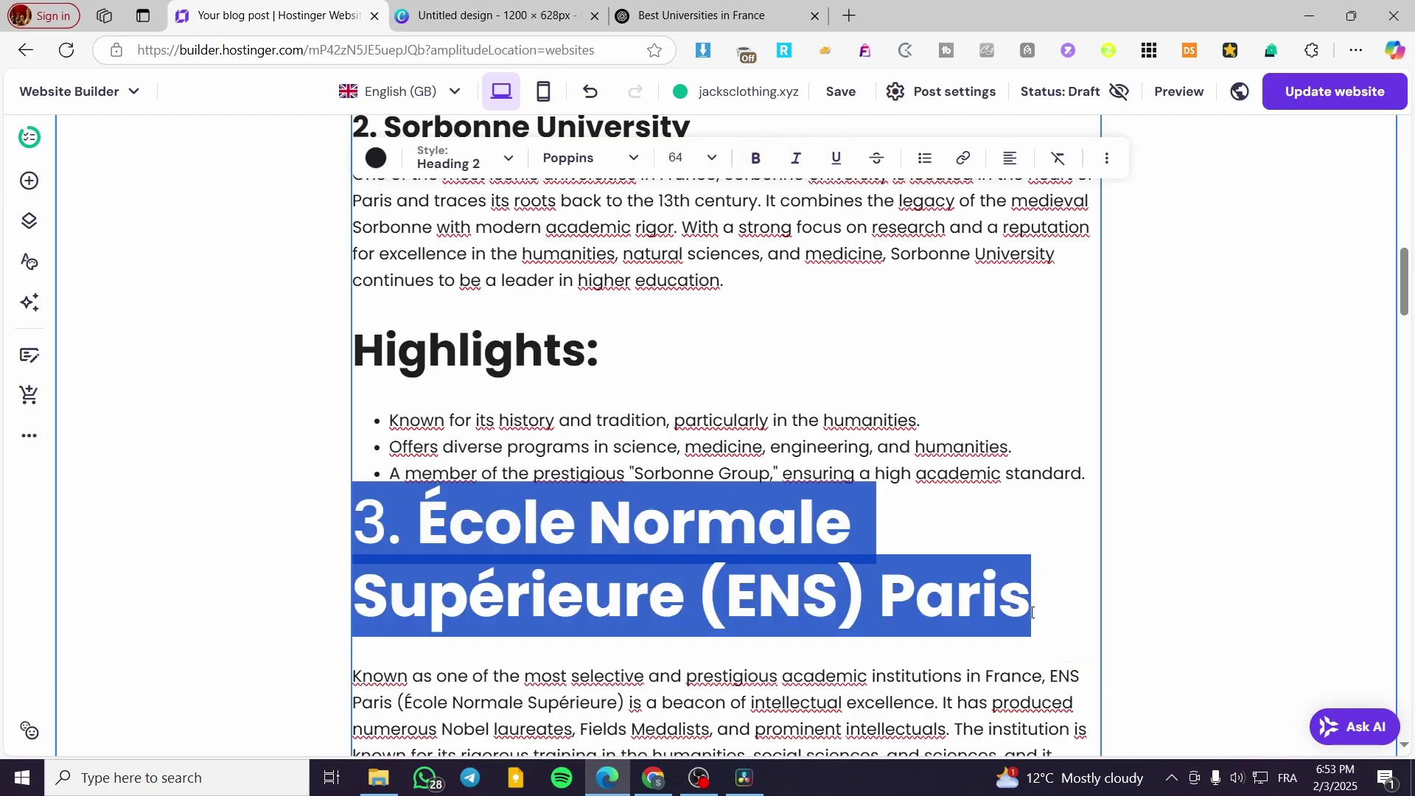
{"action": "left_click", "coordinate": [464, 158]}
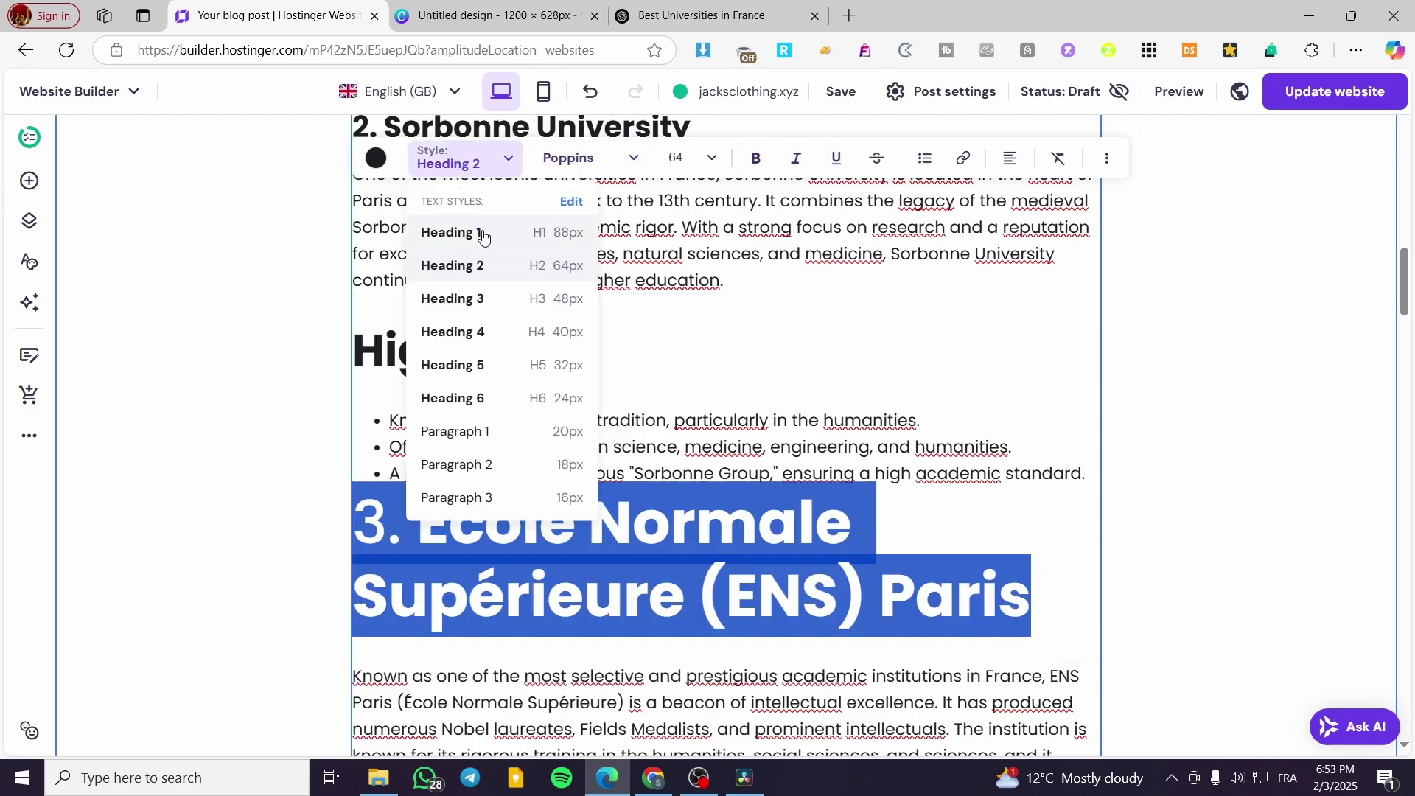
{"action": "left_click", "coordinate": [504, 364]}
{"action": "left_click", "coordinate": [1089, 484]}
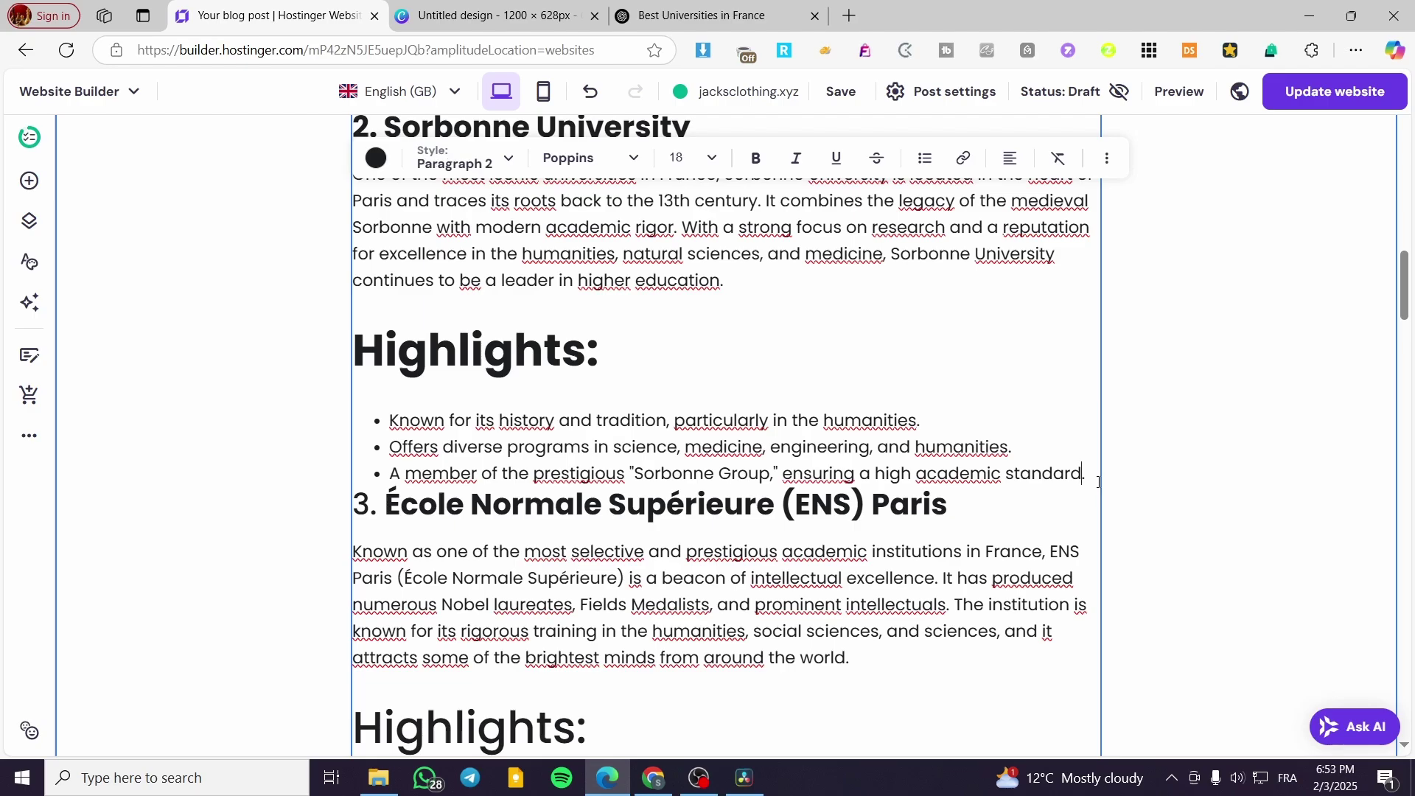
{"action": "key", "text": "Return"}
{"action": "key", "text": "BackSpace"}
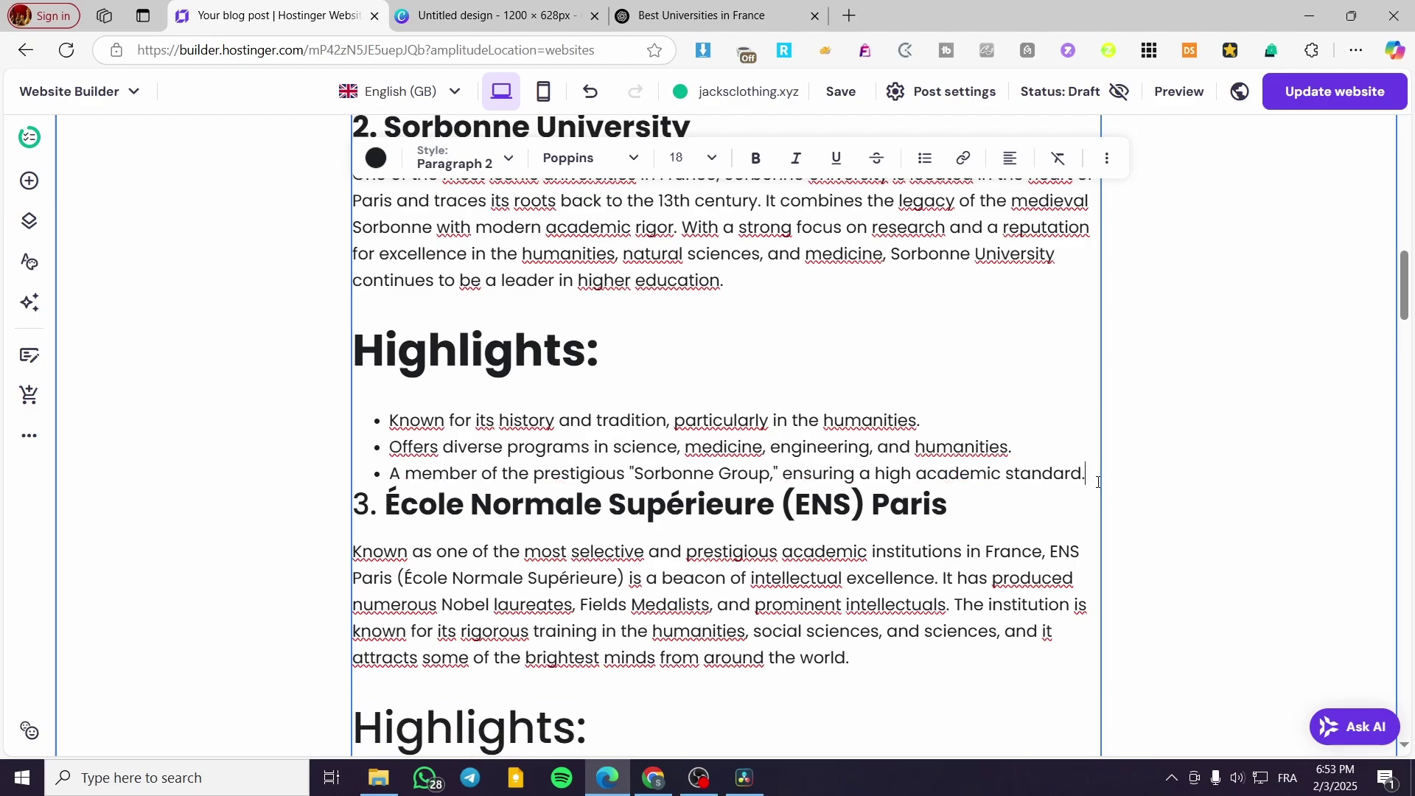
{"action": "key", "text": "Return"}
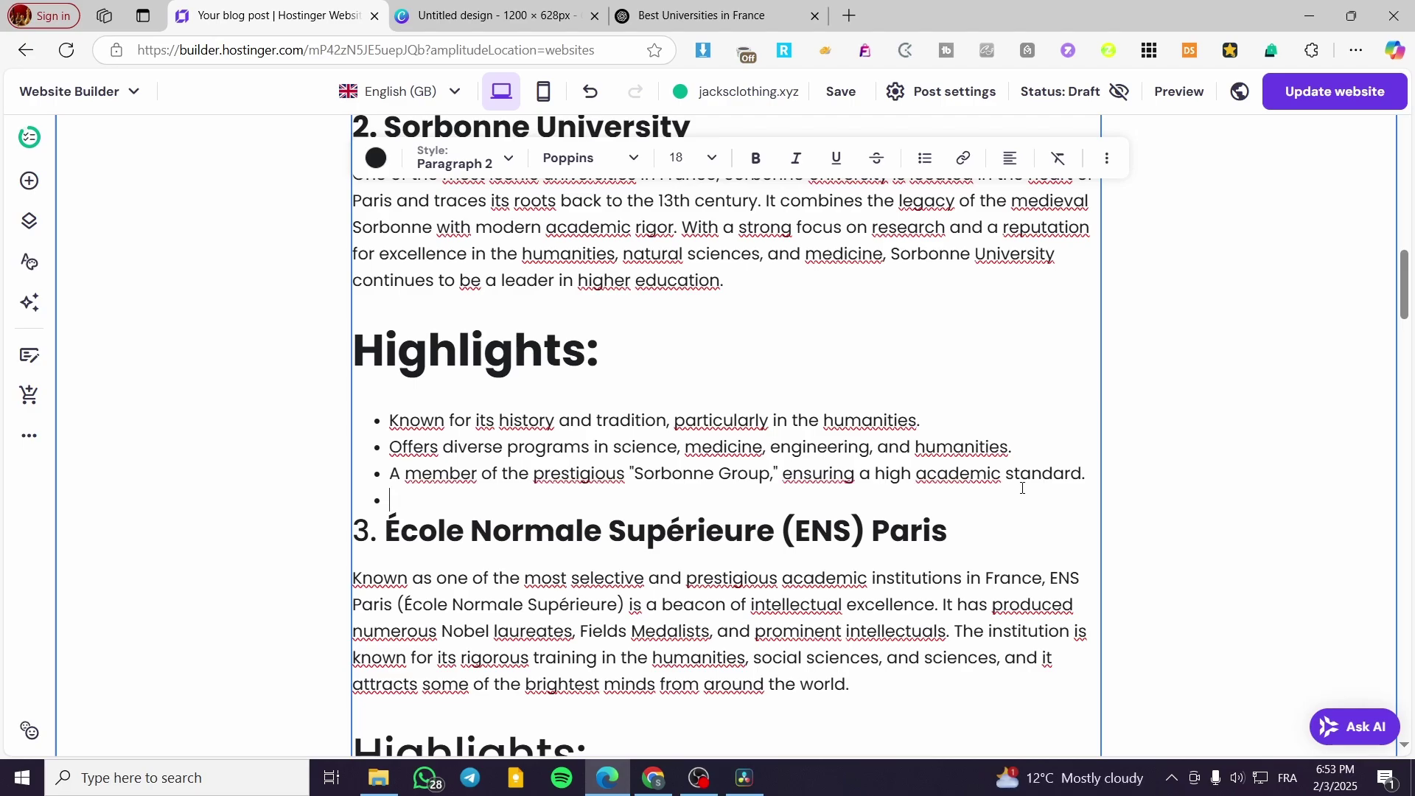
{"action": "left_click_drag", "start_coordinate": [956, 539], "coordinate": [352, 532]}
{"action": "left_click", "coordinate": [749, 171]}
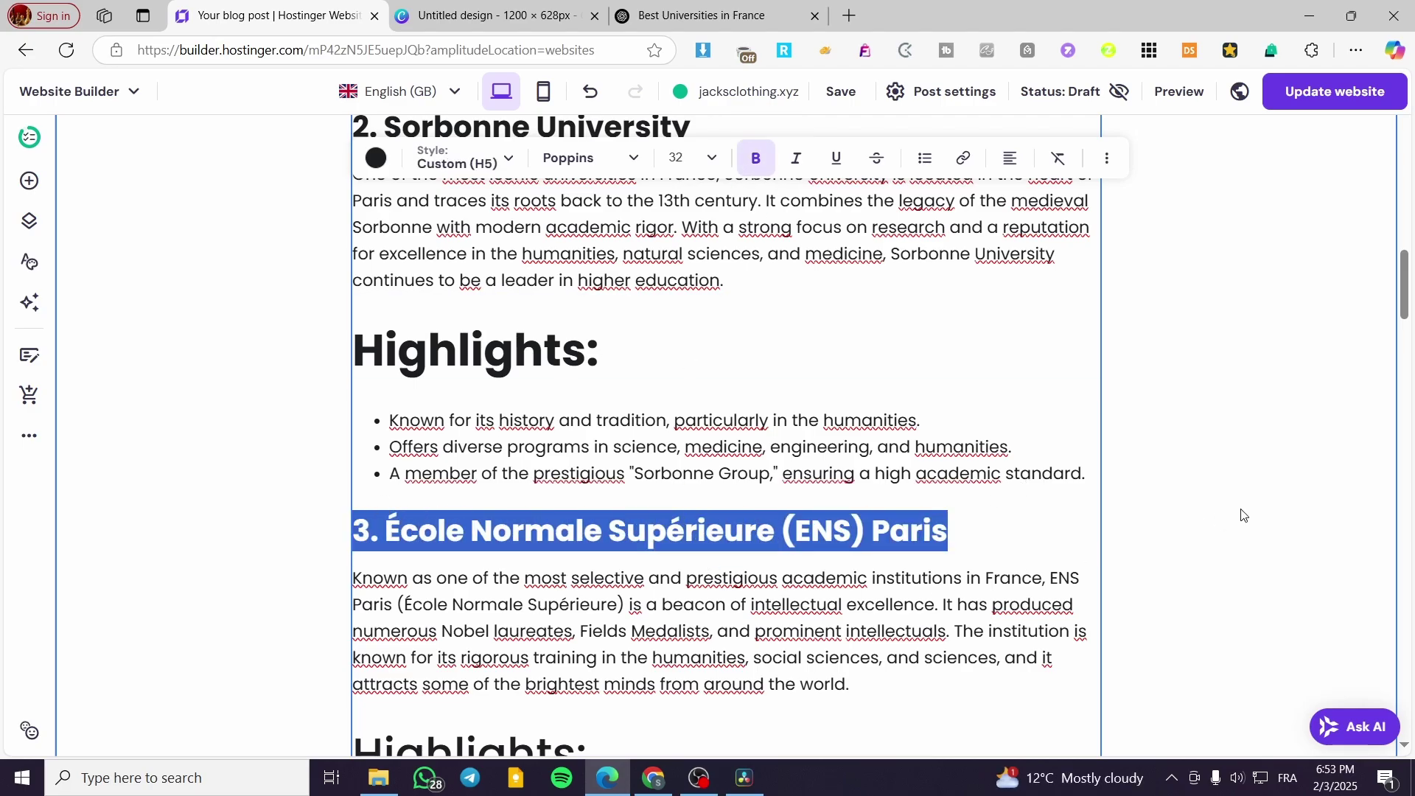
{"action": "scroll", "coordinate": [872, 472], "scroll_direction": "down", "scroll_amount": 10}
Add a shape element to the end of the post near the Conclusion
{"action": "scroll", "coordinate": [634, 441], "scroll_direction": "down", "scroll_amount": 10}
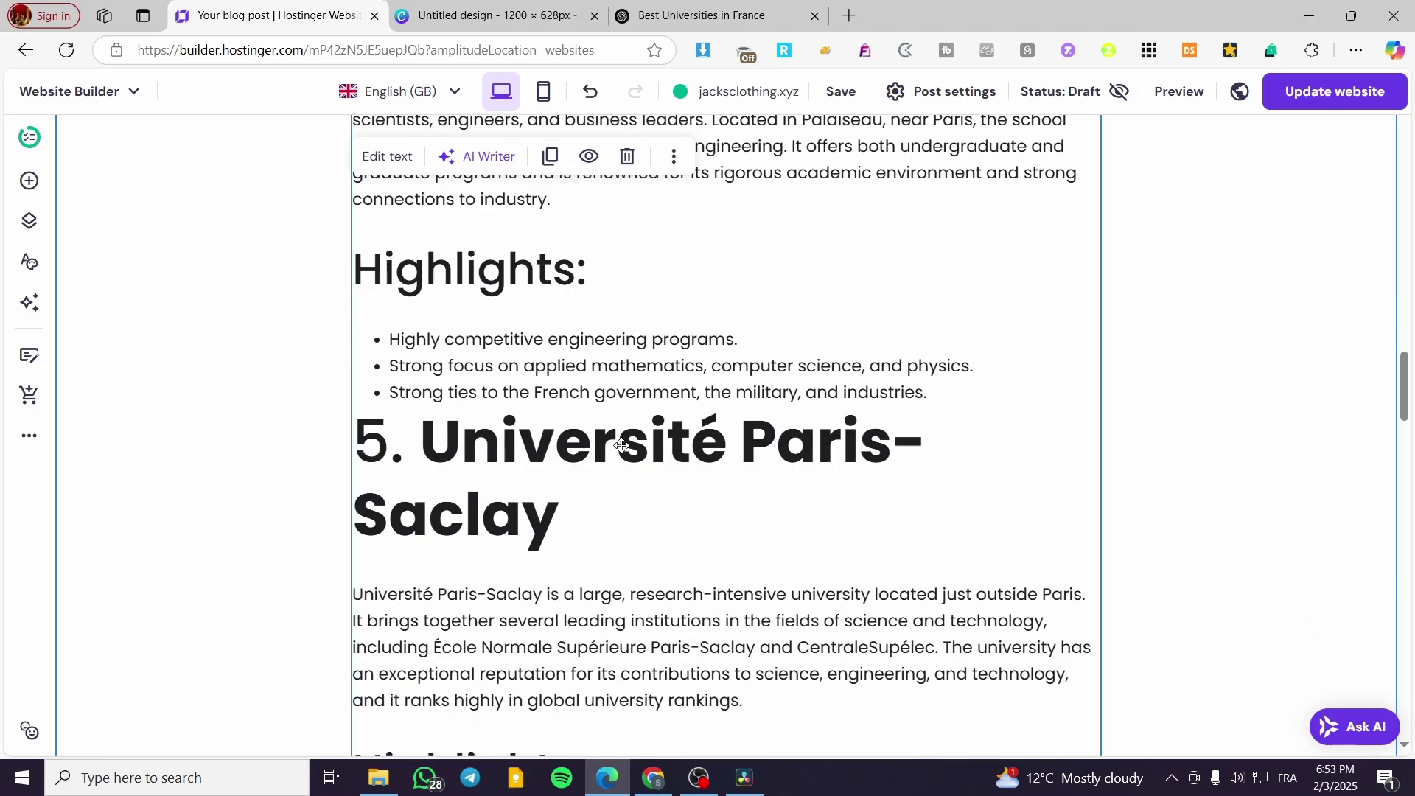
{"action": "left_click_drag", "start_coordinate": [1404, 451], "coordinate": [1408, 83]}
{"action": "scroll", "coordinate": [1124, 530], "scroll_direction": "down", "scroll_amount": 6}
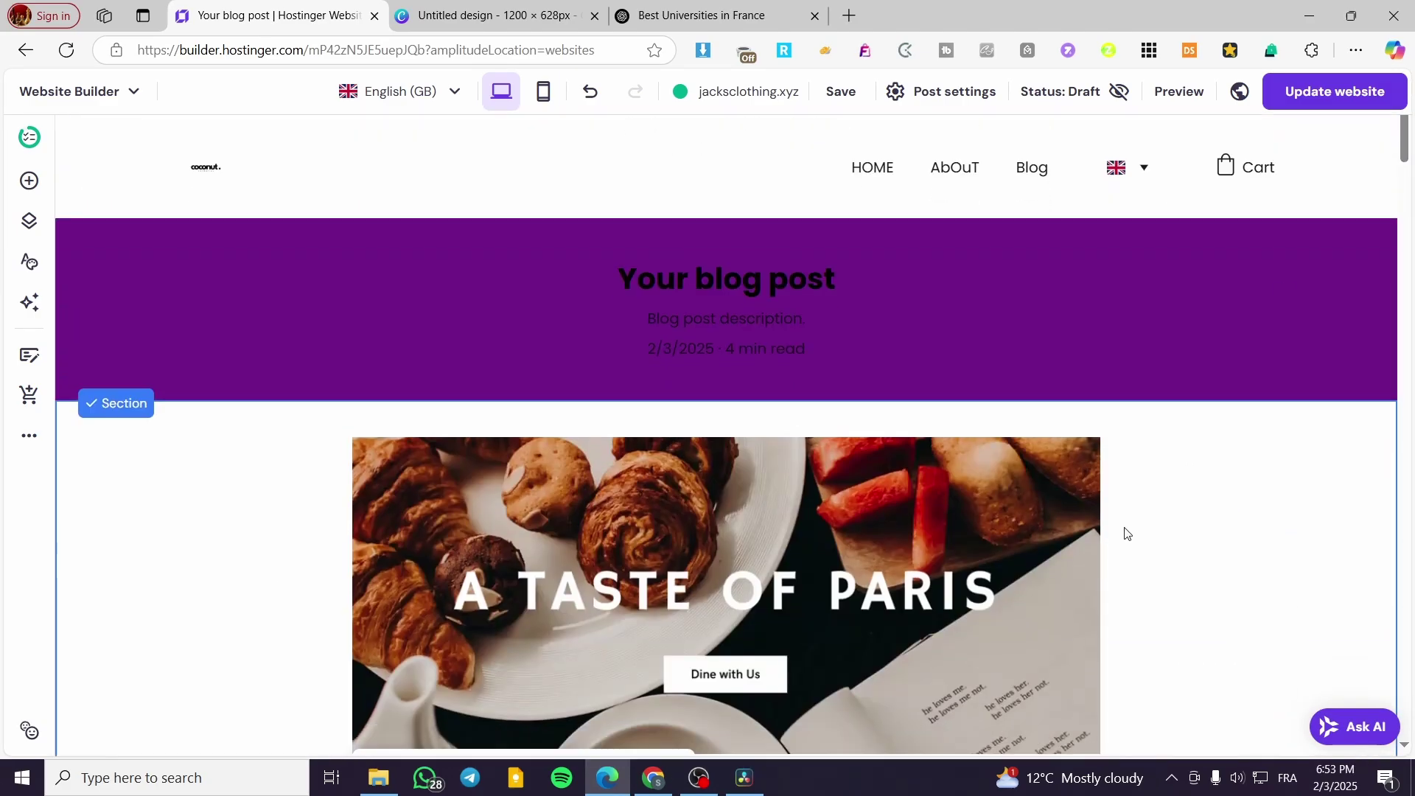
{"action": "left_click", "coordinate": [17, 184]}
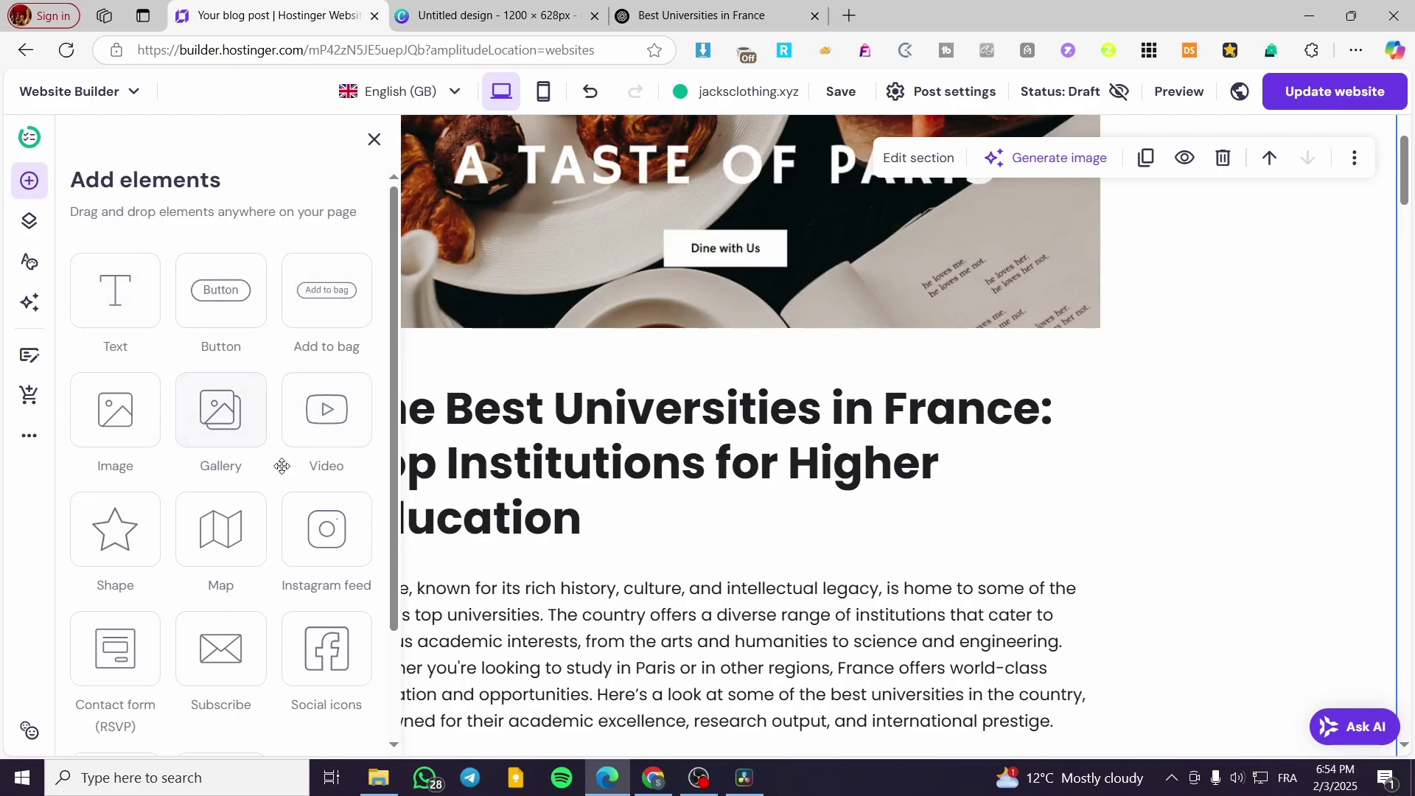
{"action": "left_click", "coordinate": [128, 540]}
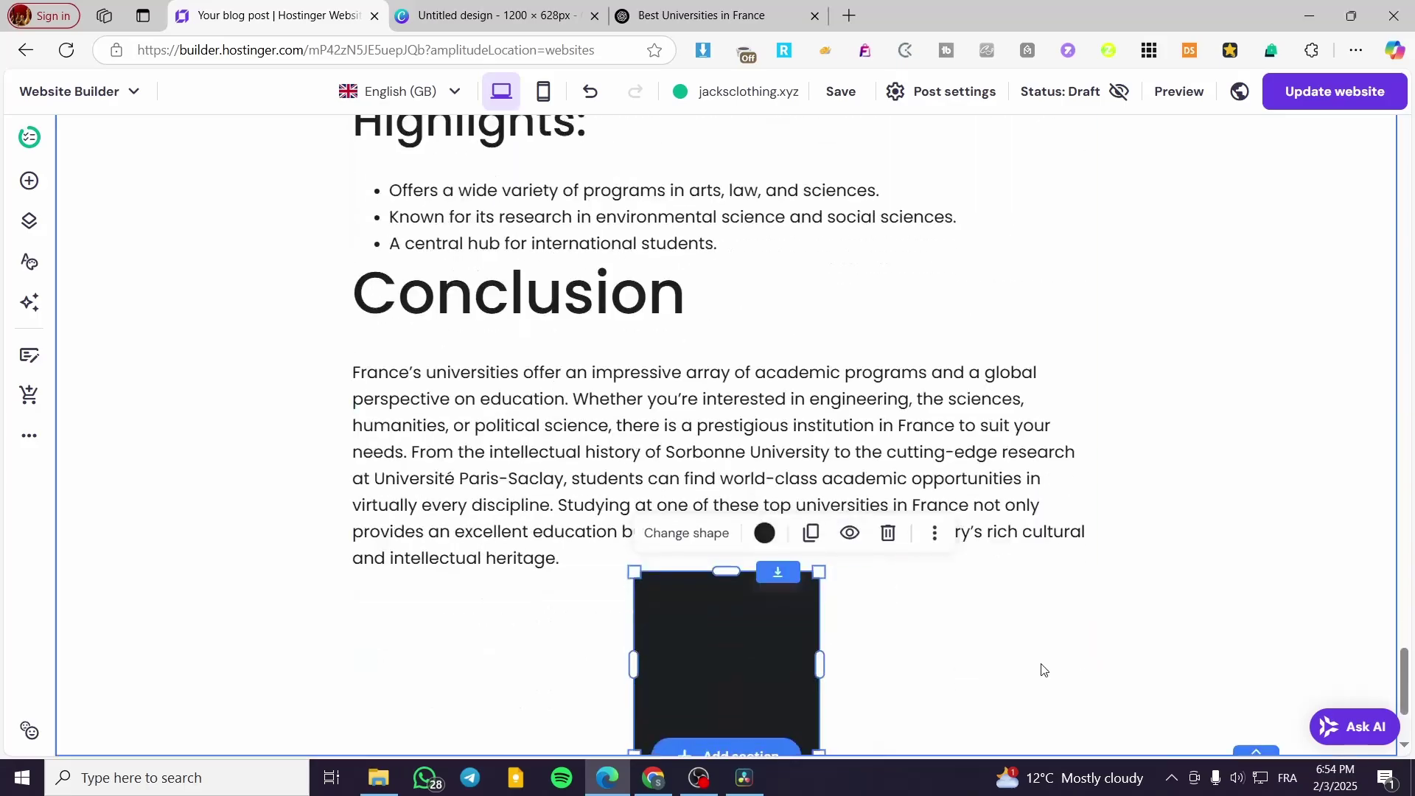
Turn the shape into a black star beside the Conclusion paragraph and shrink it slightly
{"action": "left_click", "coordinate": [764, 532]}
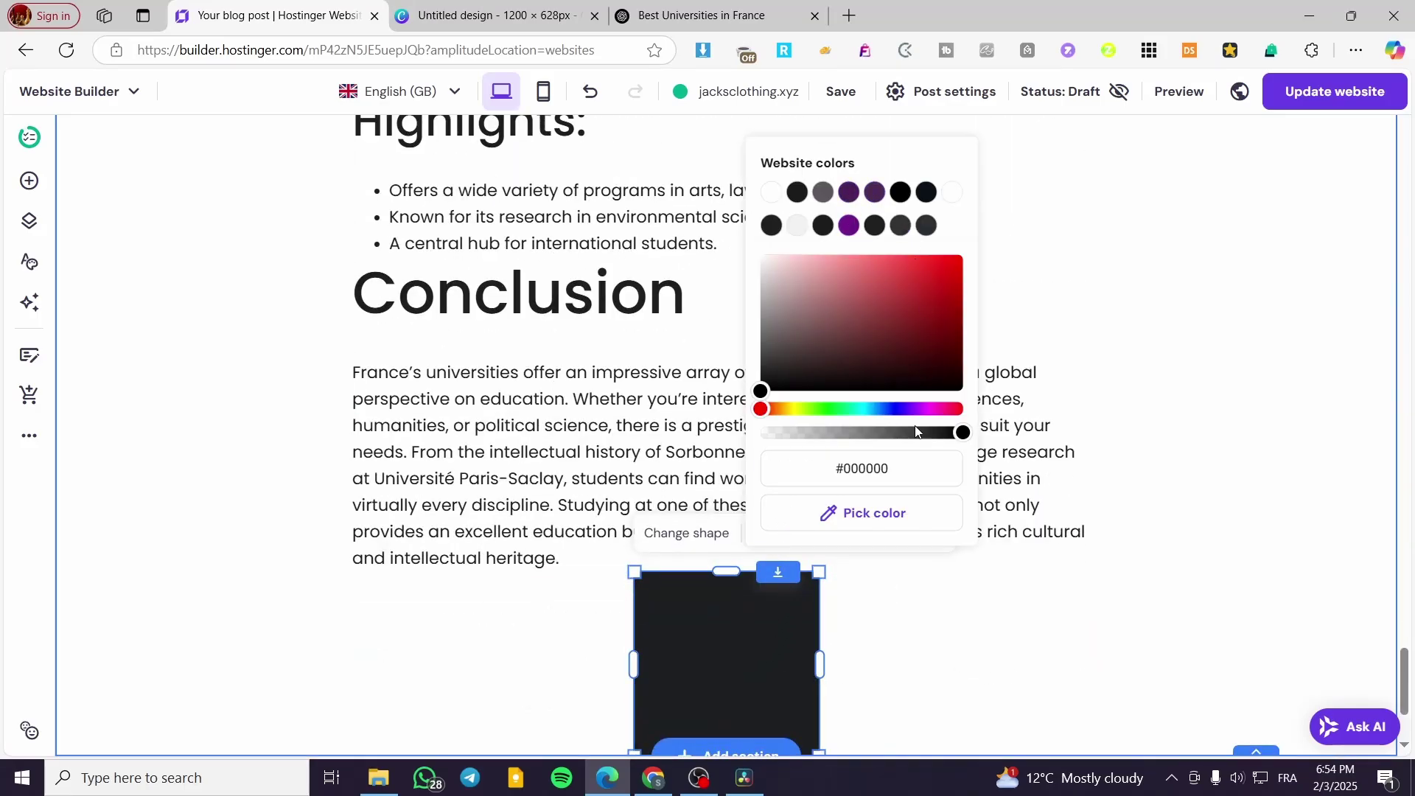
{"action": "left_click", "coordinate": [726, 658]}
{"action": "left_click", "coordinate": [685, 532]}
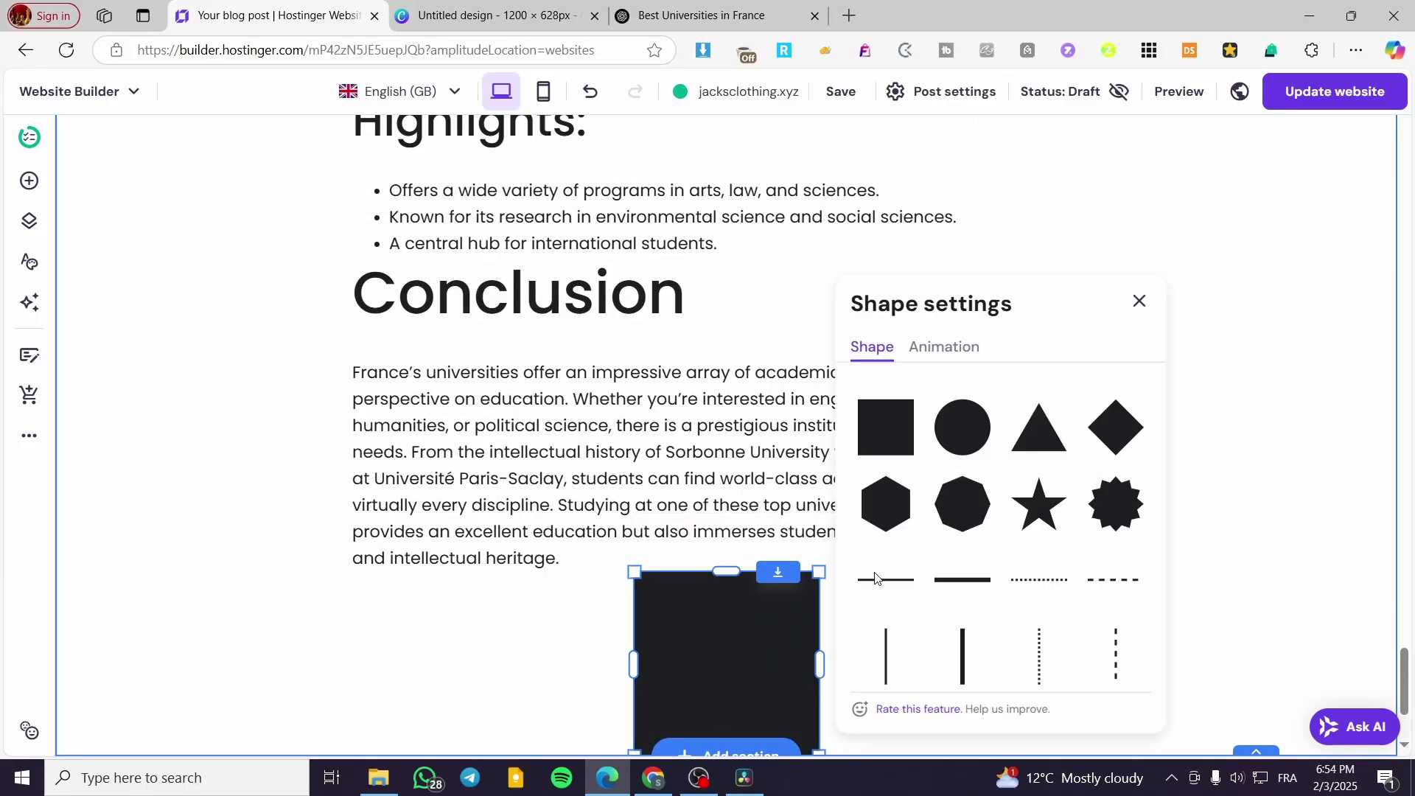
{"action": "left_click", "coordinate": [1045, 508]}
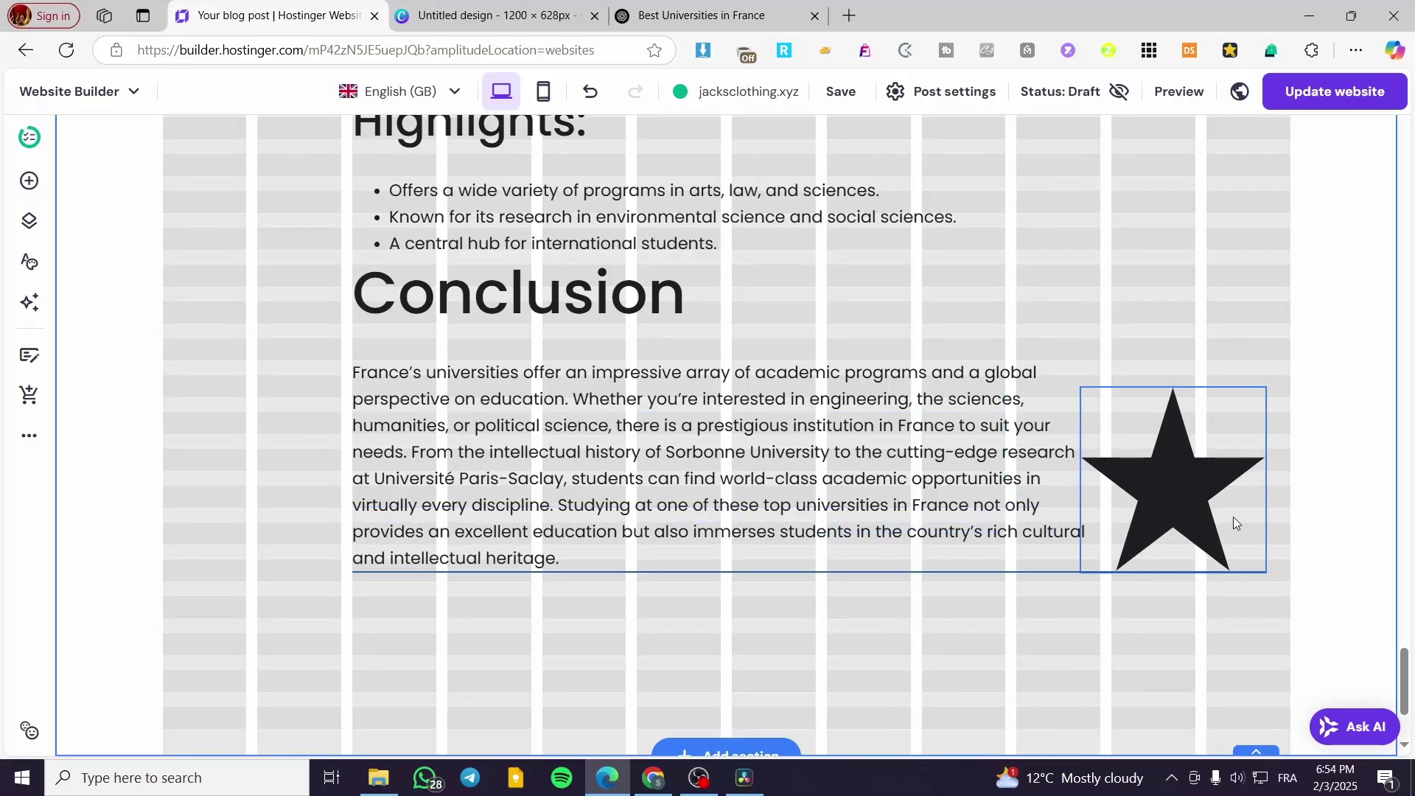
{"action": "left_click", "coordinate": [1242, 579]}
{"action": "left_click", "coordinate": [1261, 559]}
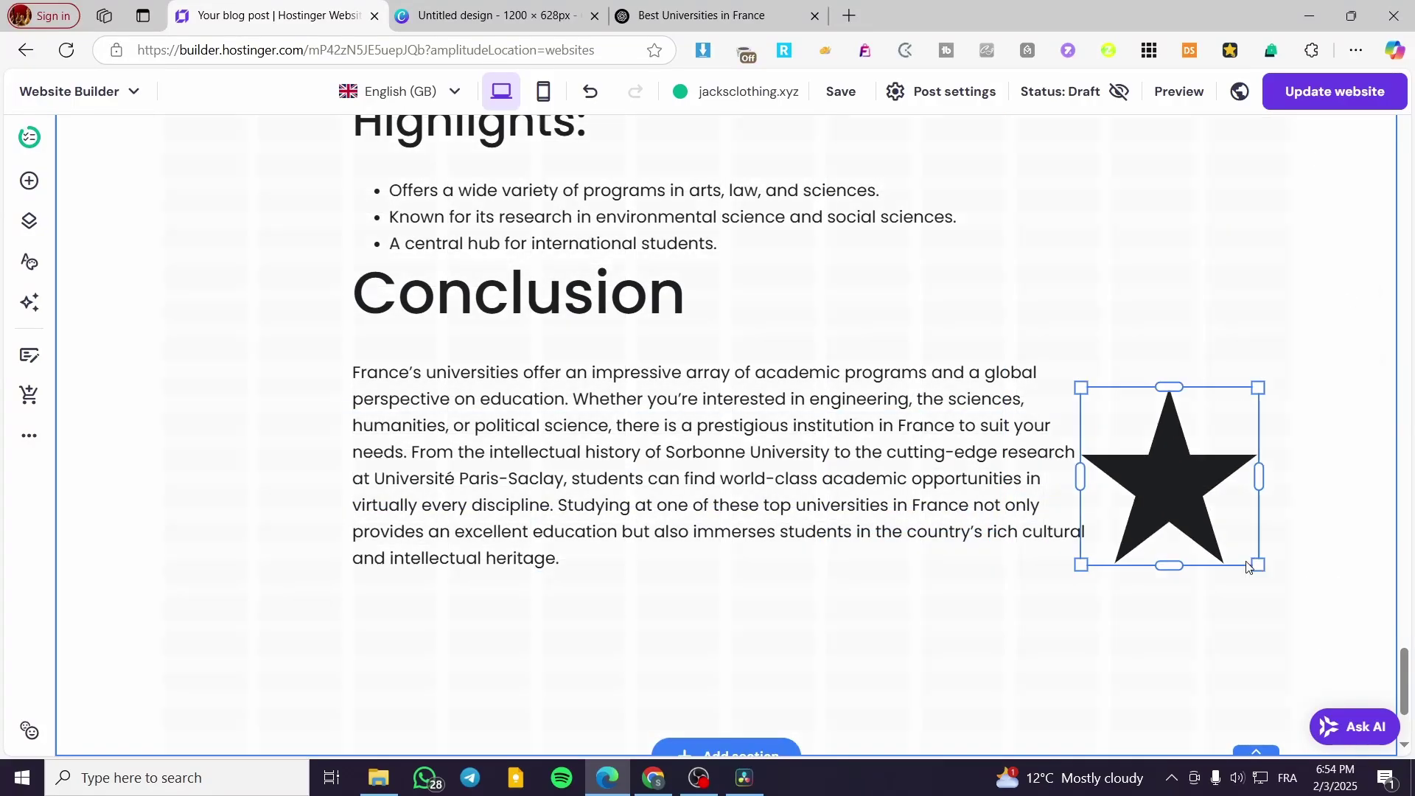